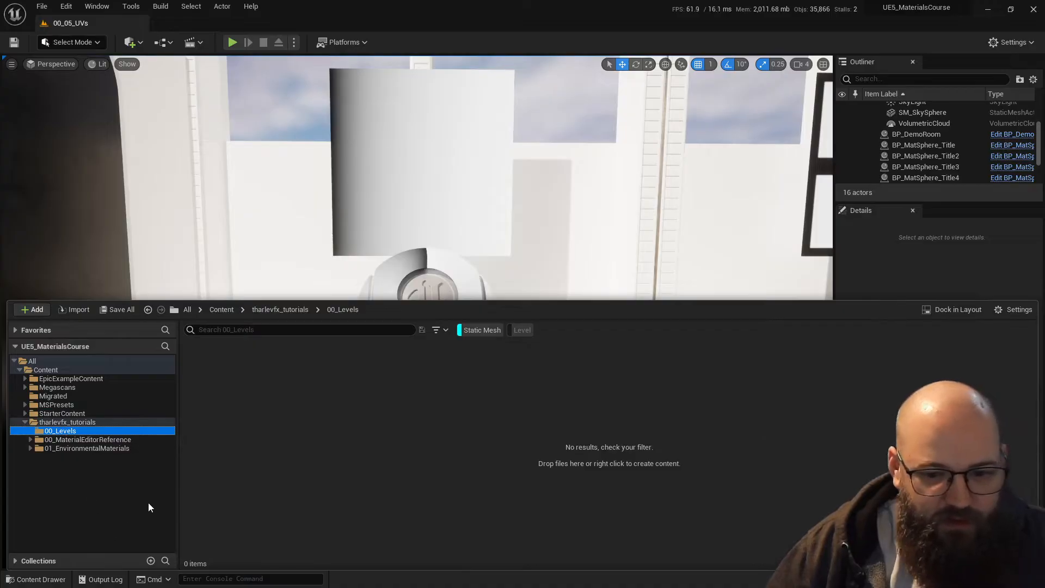
# - Filter the 00_Levels folder to level assets, locate 00_05_UVs and bring the Gradients display into view
pyautogui.click(521, 330)
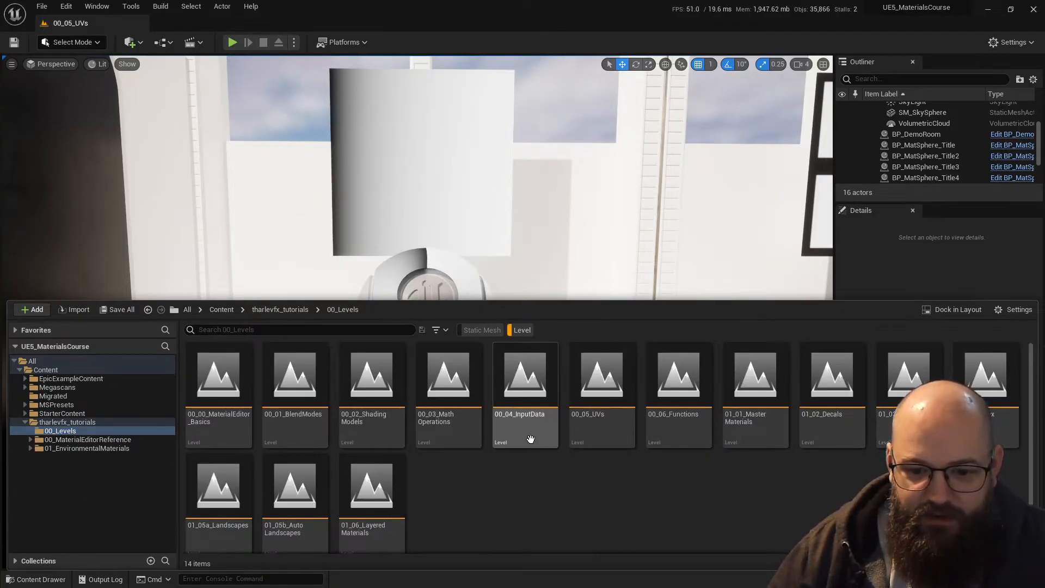
pyautogui.click(604, 395)
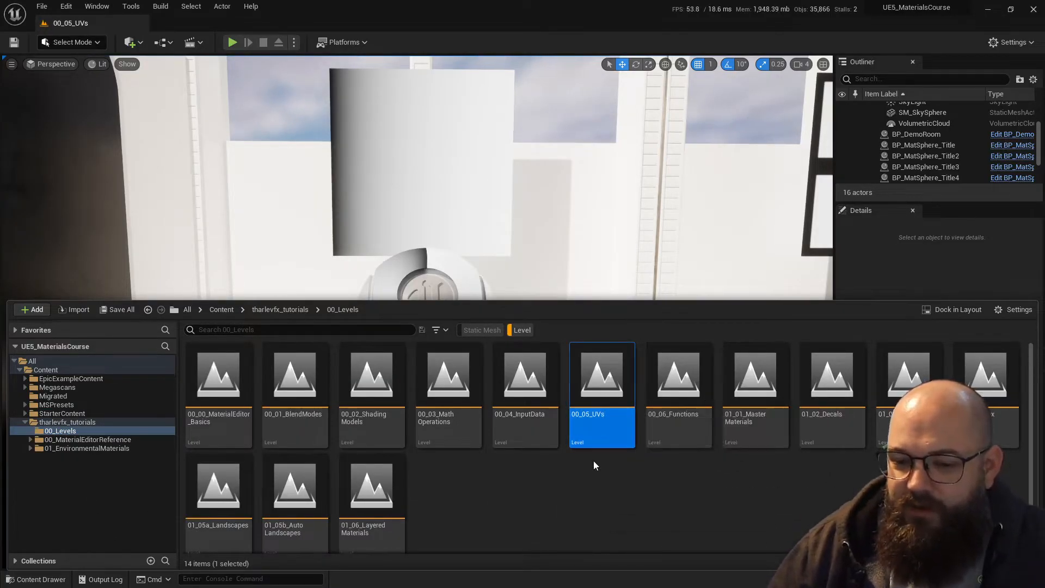
pyautogui.moveTo(473, 224); pyautogui.dragTo(486, 229, button='right')
pyautogui.moveTo(450, 280); pyautogui.dragTo(433, 248, button='right')
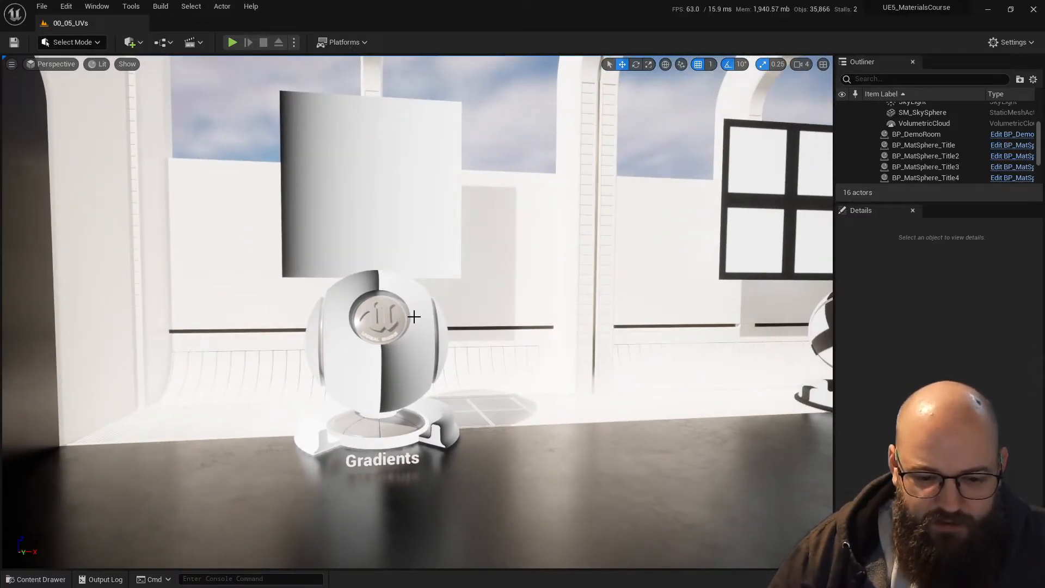
# - Filter the project content to static meshes and open SM_Chair from the StarterContent folder
pyautogui.hotkey('ctrl', 'space')
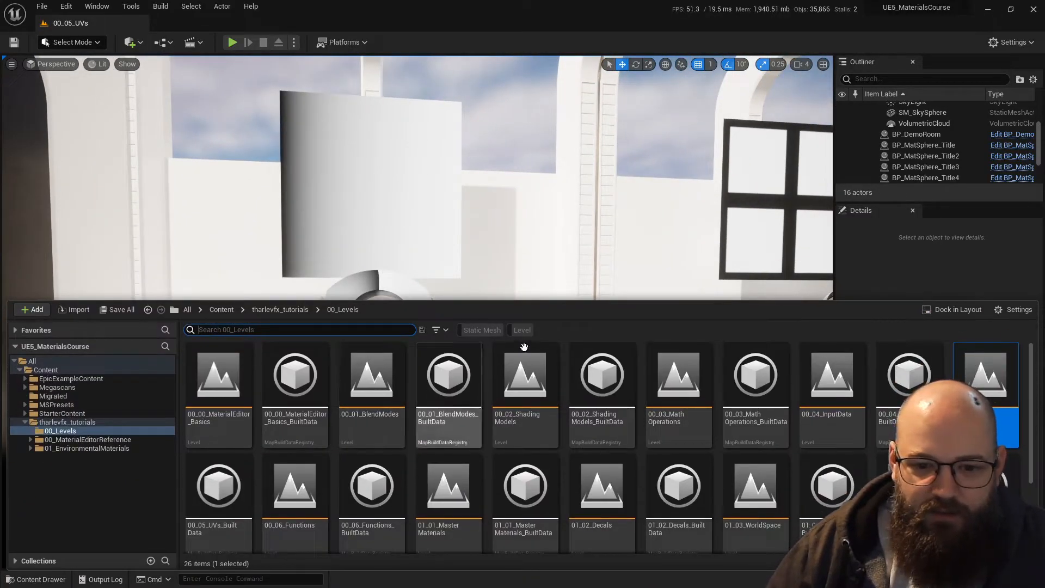
pyautogui.click(482, 330)
pyautogui.click(80, 423)
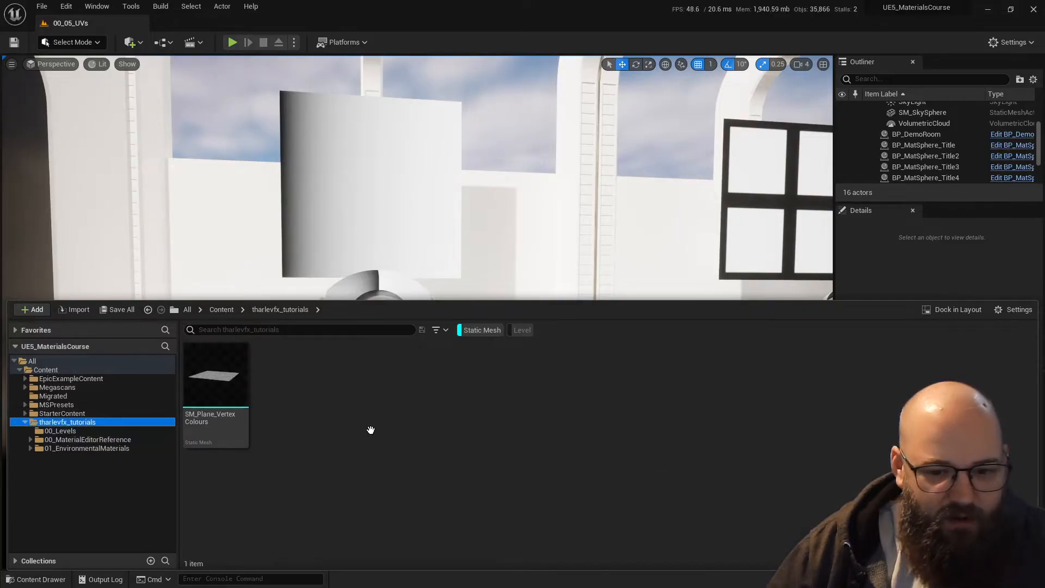
pyautogui.click(108, 413)
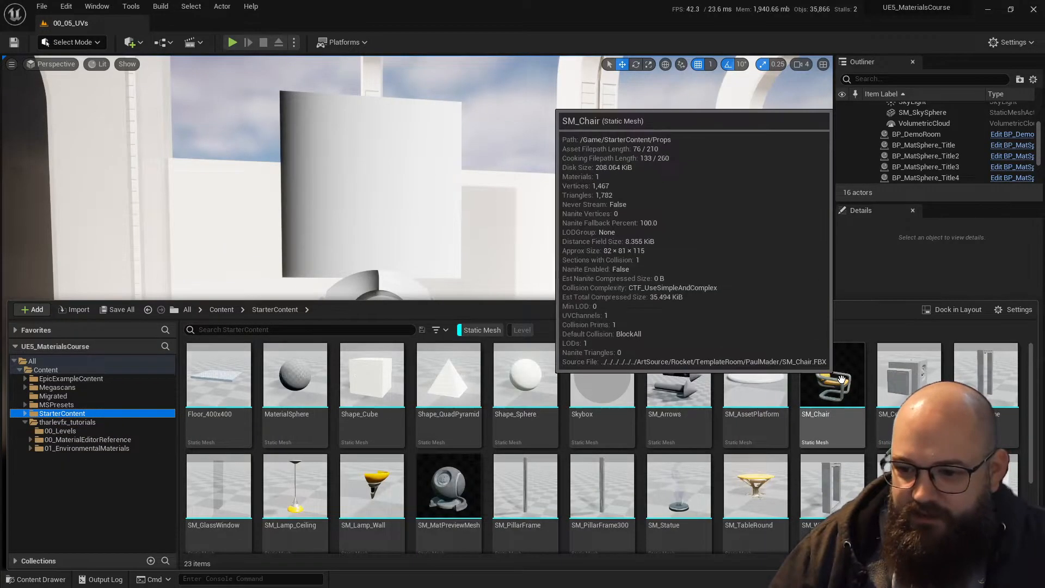
pyautogui.click(839, 390)
pyautogui.doubleClick(838, 390)
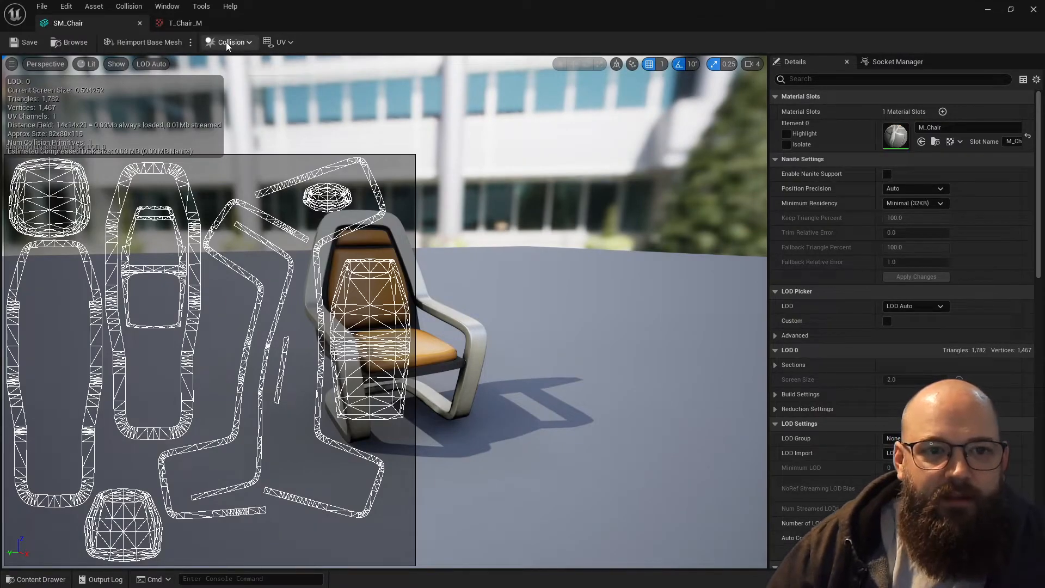
# - Inspect the chair mesh's UV Channel 0 overlay and compare its layout with the T_Chair_M texture
pyautogui.click(282, 43)
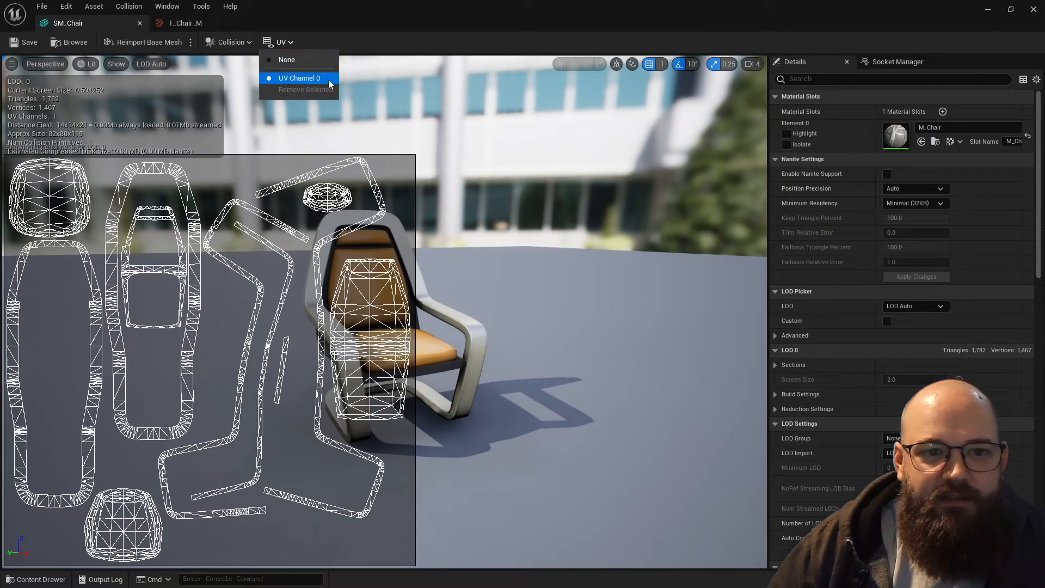
pyautogui.click(289, 79)
pyautogui.click(286, 46)
pyautogui.click(347, 45)
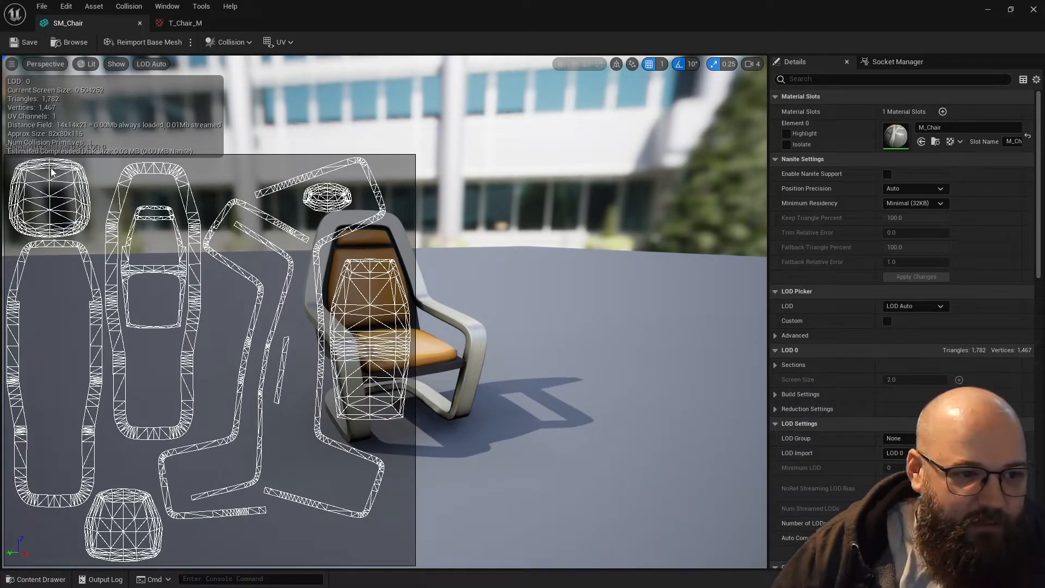
pyautogui.scroll(3, 51, 173)
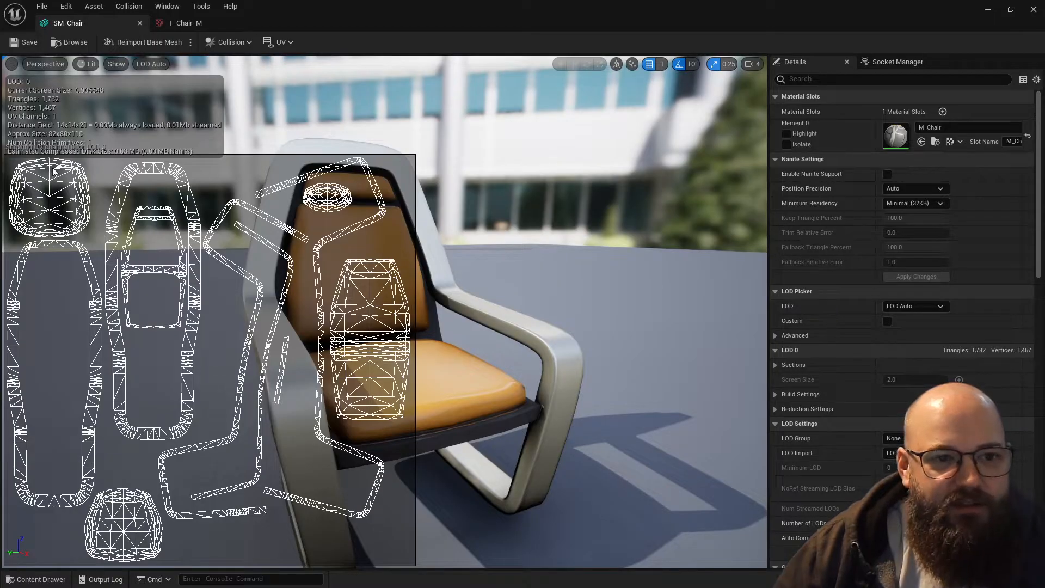
pyautogui.click(188, 25)
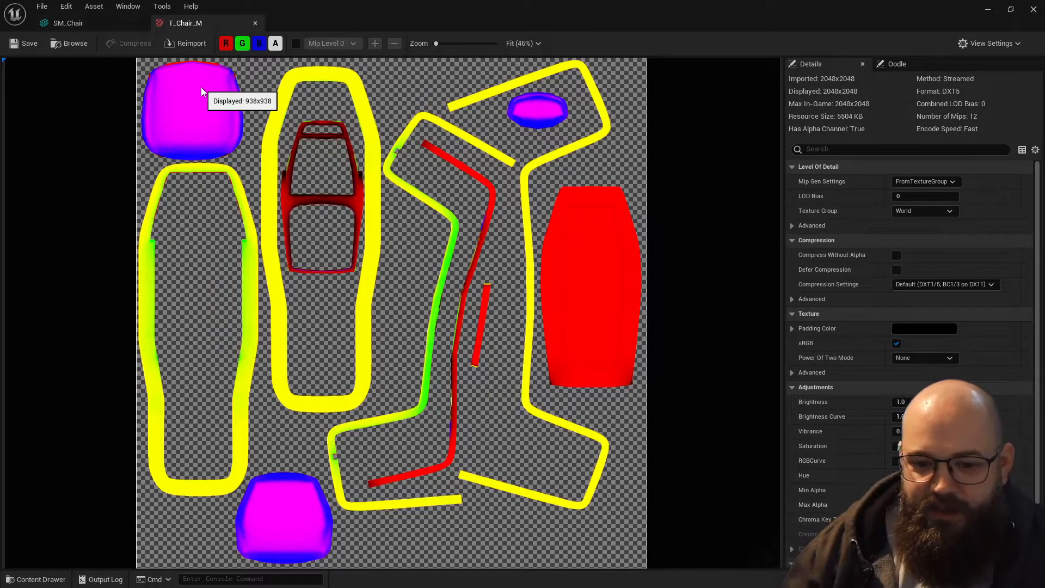
pyautogui.click(105, 23)
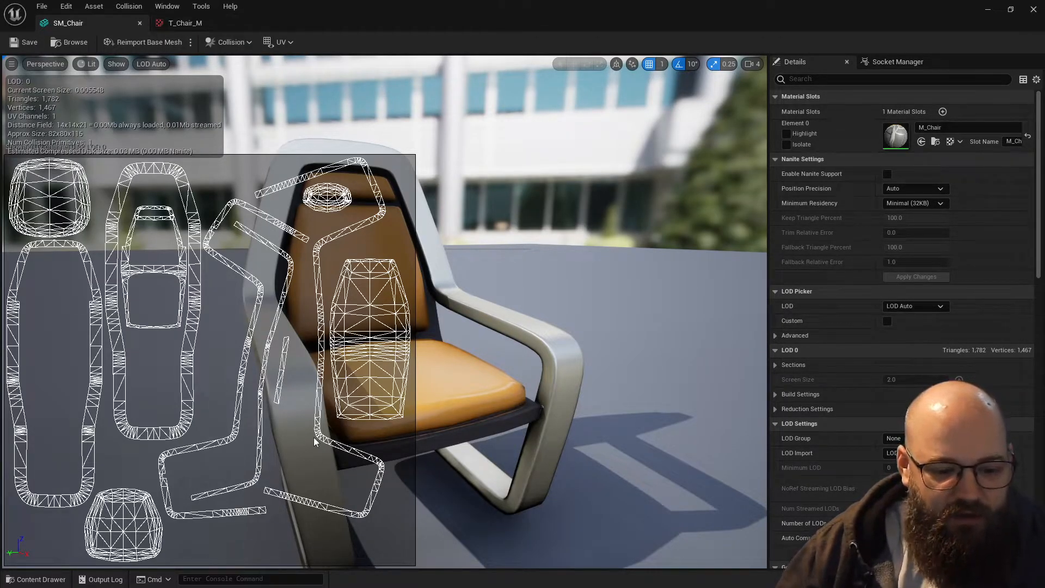
# - Switch to Maya, create a polygon plane at the origin and scale it up uniformly to about 73.96
pyautogui.hotkey('alt', 'Tab')
pyautogui.click(596, 315)
pyautogui.keyDown('shift'); pyautogui.moveTo(542, 250); pyautogui.dragTo(492, 261, button='right'); pyautogui.keyUp('shift')
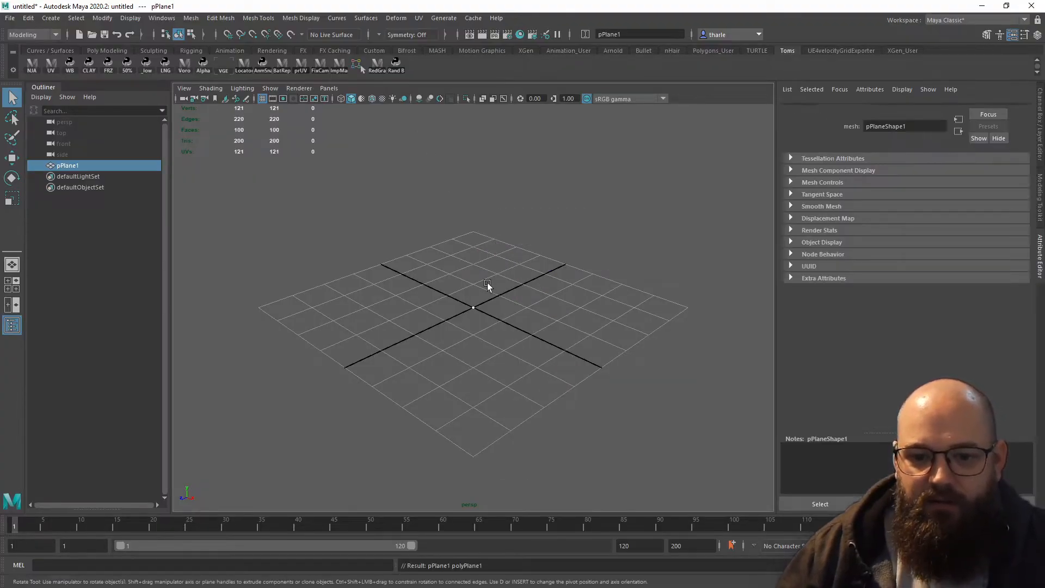
pyautogui.moveTo(474, 306); pyautogui.dragTo(550, 306)
# - Open the UV Editor and frame the plane's UV layout within the 0 to 1 space
pyautogui.click(420, 19)
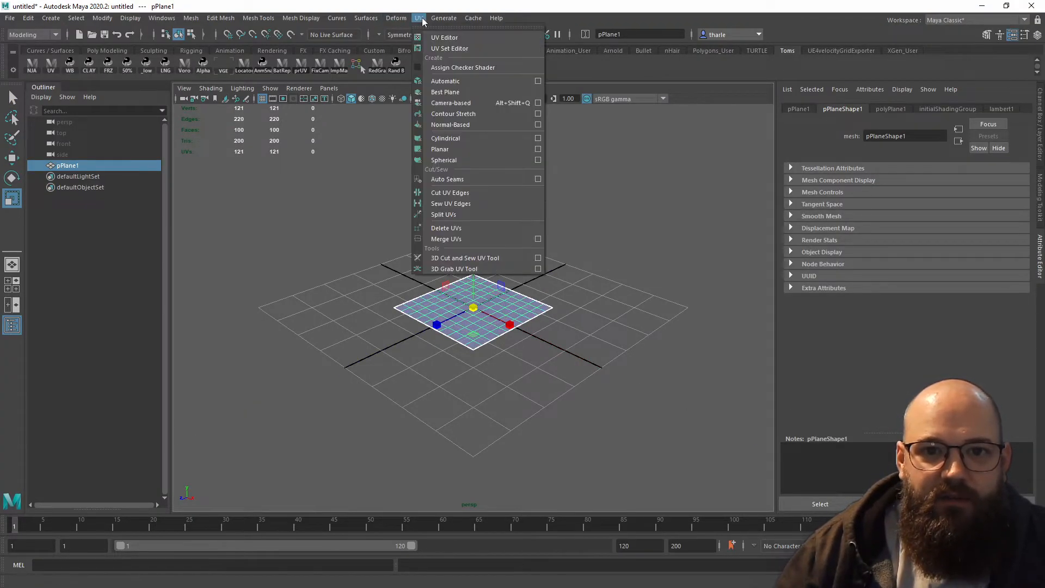
pyautogui.click(435, 39)
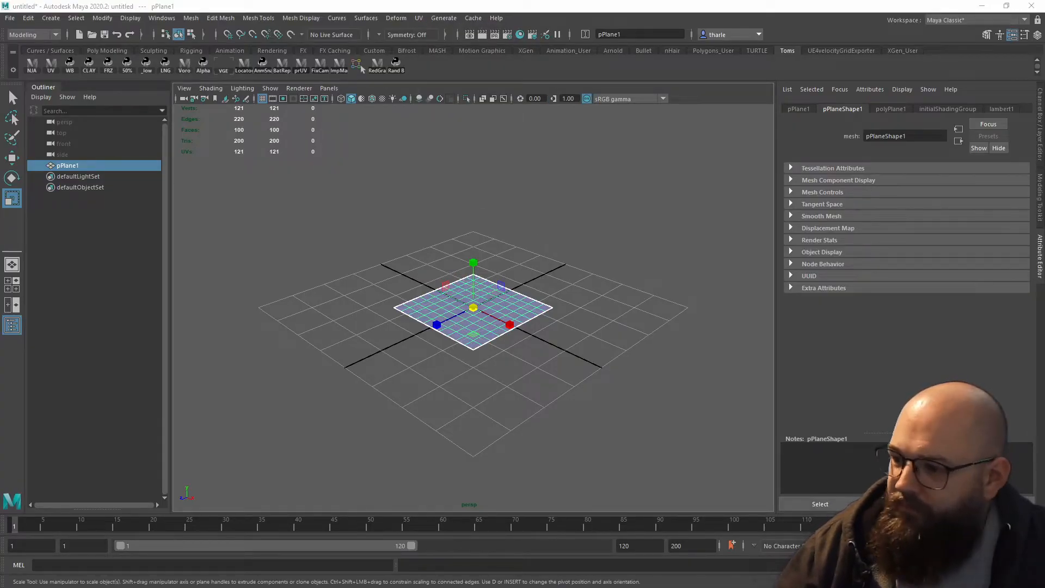
pyautogui.moveTo(401, 96); pyautogui.dragTo(523, 59)
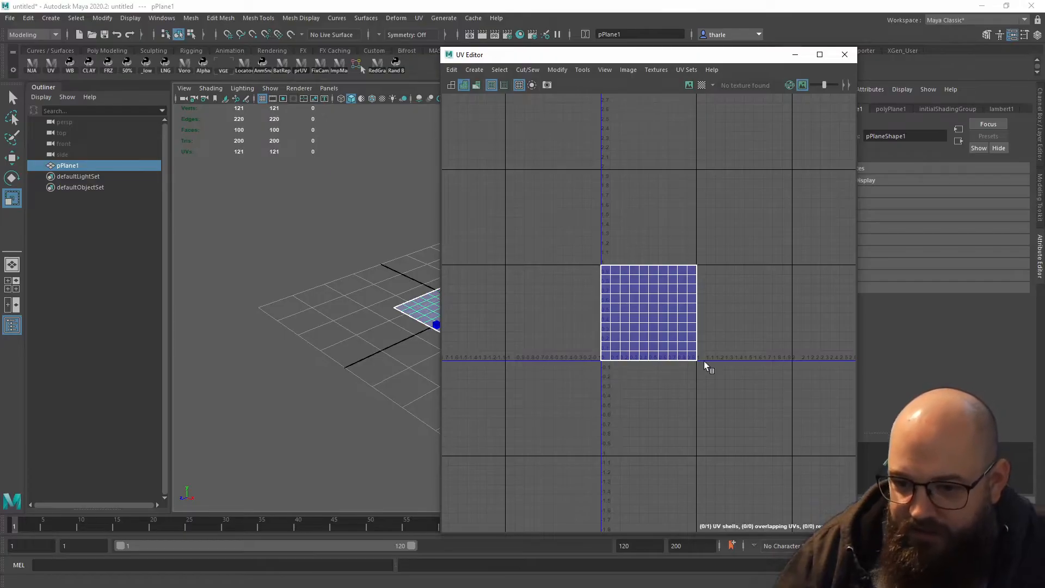
pyautogui.keyDown('alt'); pyautogui.moveTo(563, 404); pyautogui.dragTo(519, 399, button='middle'); pyautogui.keyUp('alt')
pyautogui.keyDown('alt'); pyautogui.moveTo(541, 389); pyautogui.dragTo(768, 422, button='right'); pyautogui.keyUp('alt')
pyautogui.keyDown('alt'); pyautogui.moveTo(643, 375); pyautogui.dragTo(635, 439, button='middle'); pyautogui.keyUp('alt')
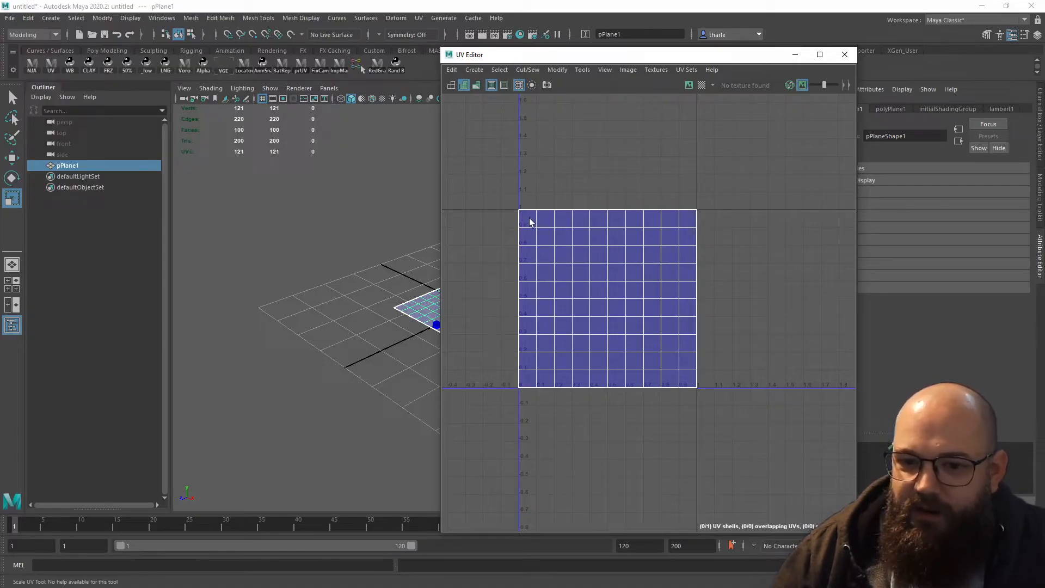
# - Set the plane's width and height subdivisions to 16 and show the updated UV layout in the UV Editor
pyautogui.moveTo(756, 59); pyautogui.dragTo(581, 396)
pyautogui.click(511, 306)
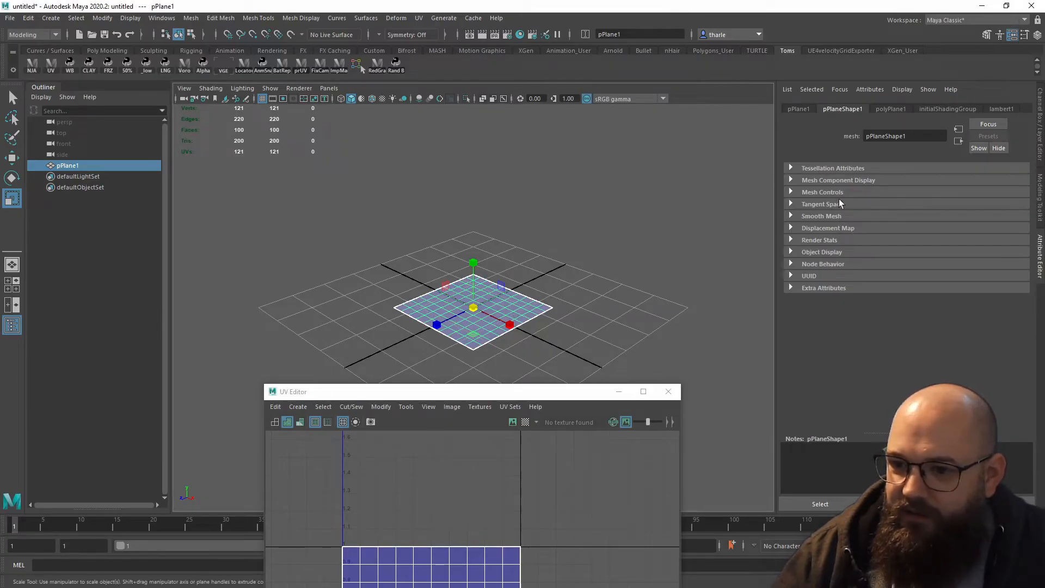
pyautogui.click(1038, 144)
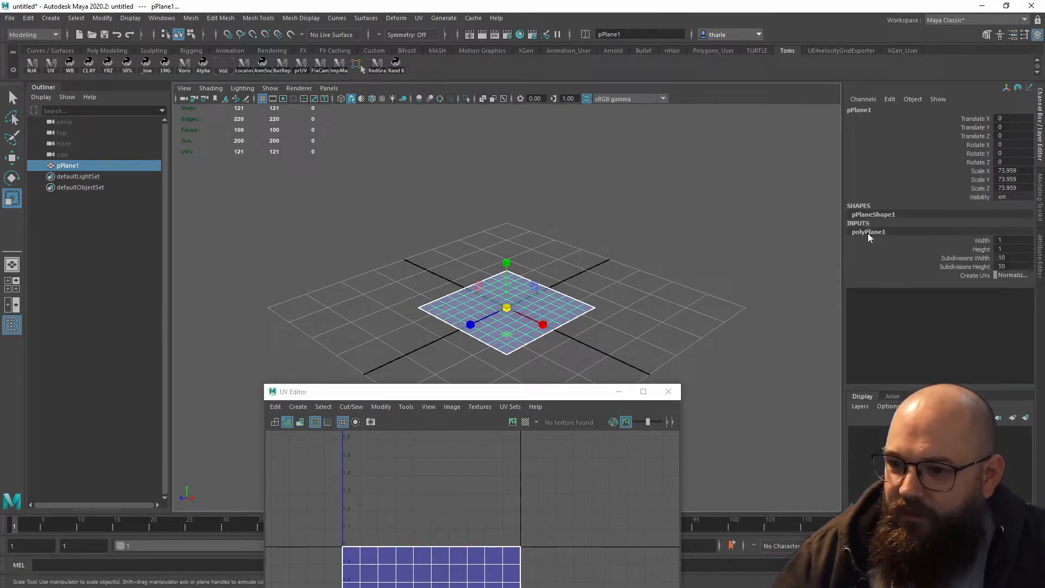
pyautogui.moveTo(1011, 258); pyautogui.dragTo(1011, 266)
pyautogui.write('16')
pyautogui.press('Return')
pyautogui.click(625, 273)
pyautogui.moveTo(536, 393); pyautogui.dragTo(827, 103)
pyautogui.click(483, 303)
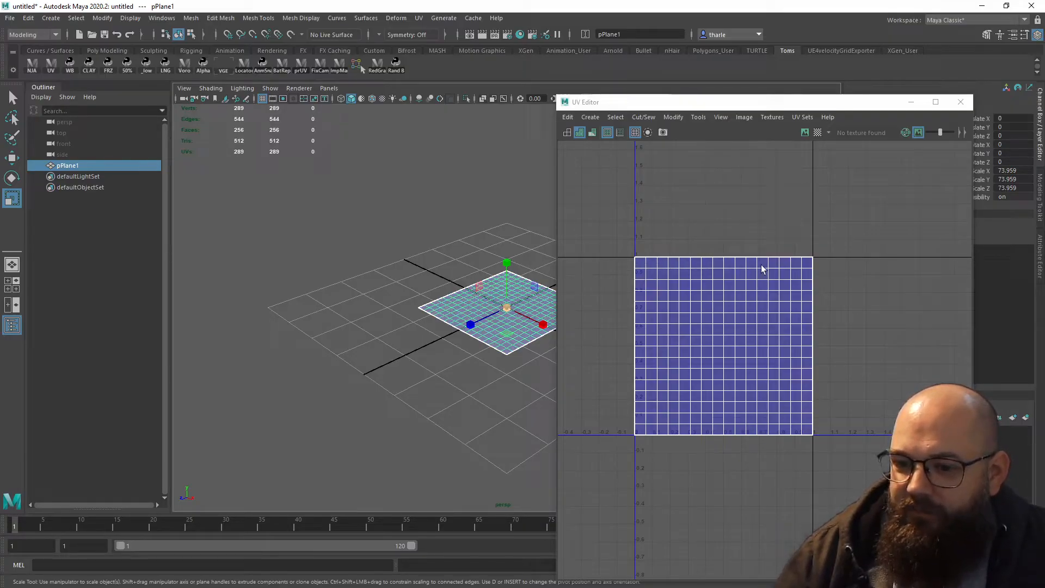
# - Raise the plane's width and height subdivisions to 256 and reselect it to show its UVs
pyautogui.moveTo(814, 105); pyautogui.dragTo(591, 356)
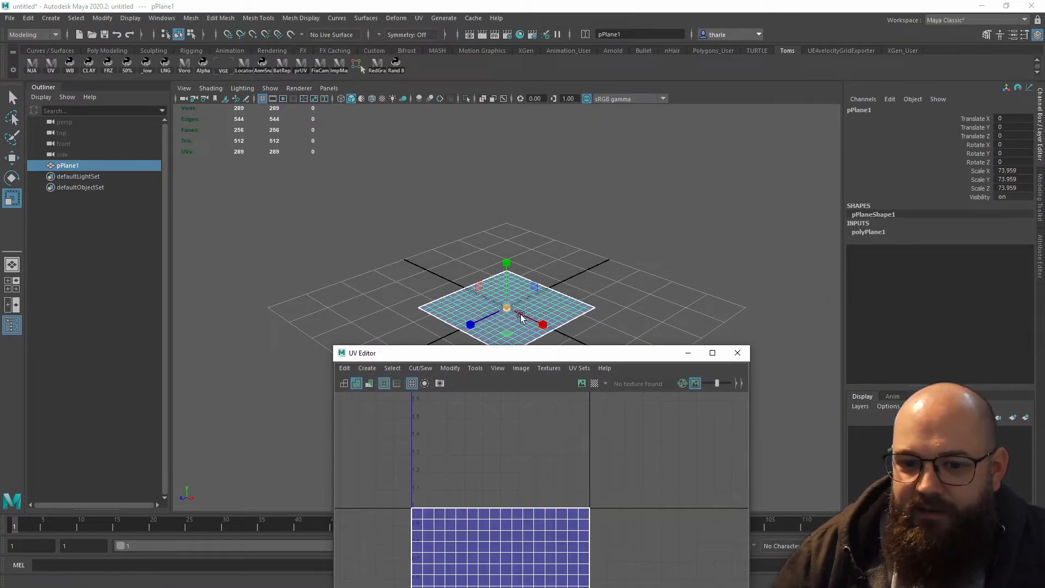
pyautogui.click(895, 232)
pyautogui.moveTo(1022, 260); pyautogui.dragTo(1020, 269)
pyautogui.press('Return')
pyautogui.click(616, 256)
pyautogui.moveTo(595, 354); pyautogui.dragTo(826, 106)
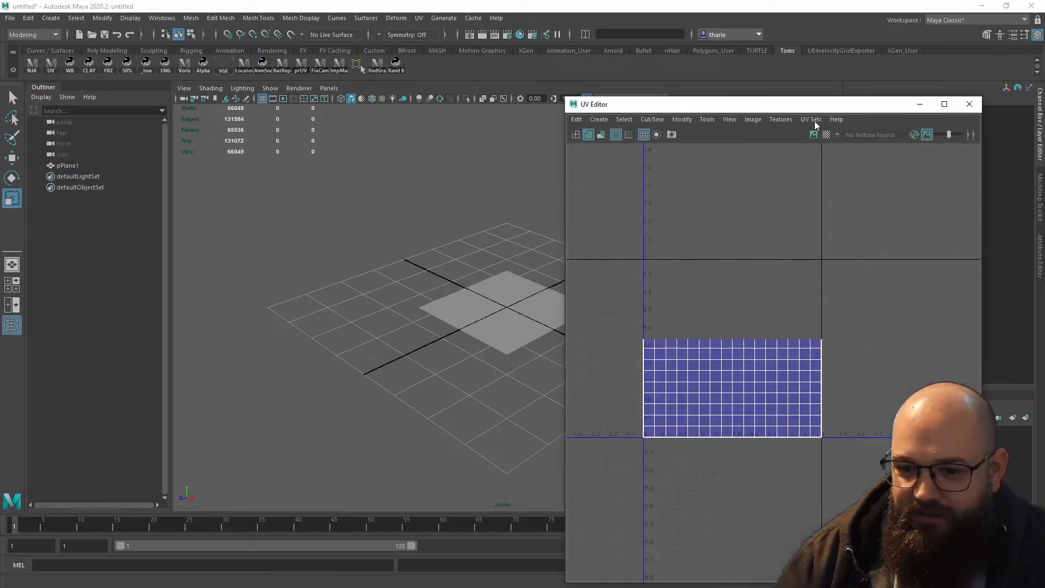
pyautogui.click(494, 288)
# - Examine the densely subdivided plane's UV grid in the UV Editor alongside the plane in the perspective view
pyautogui.keyDown('alt'); pyautogui.moveTo(686, 346); pyautogui.dragTo(992, 387, button='right'); pyautogui.keyUp('alt')
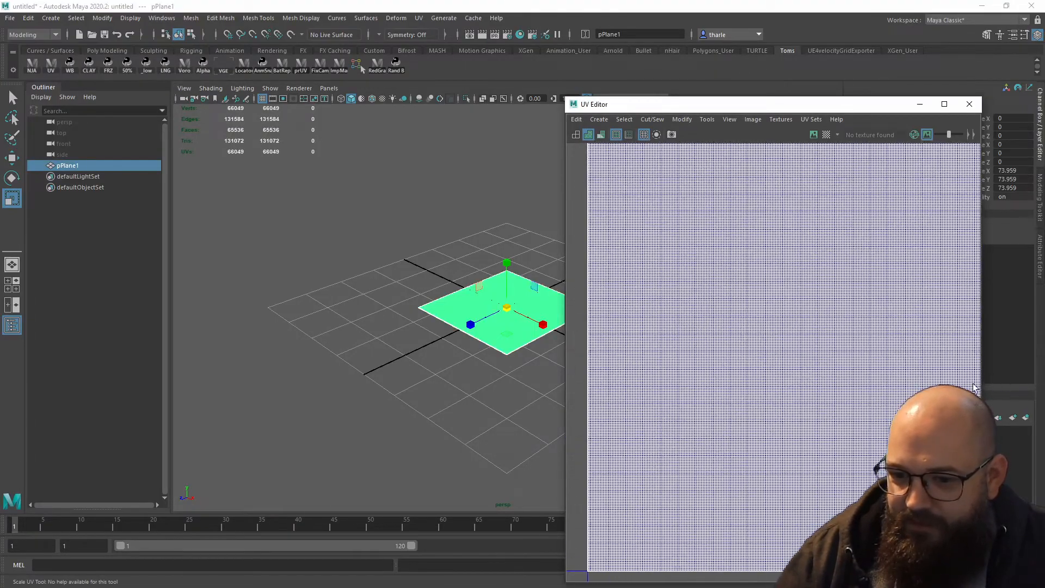
pyautogui.keyDown('alt'); pyautogui.moveTo(624, 363); pyautogui.dragTo(520, 332, button='right'); pyautogui.keyUp('alt')
pyautogui.keyDown('alt'); pyautogui.moveTo(725, 346); pyautogui.dragTo(750, 347, button='middle'); pyautogui.keyUp('alt')
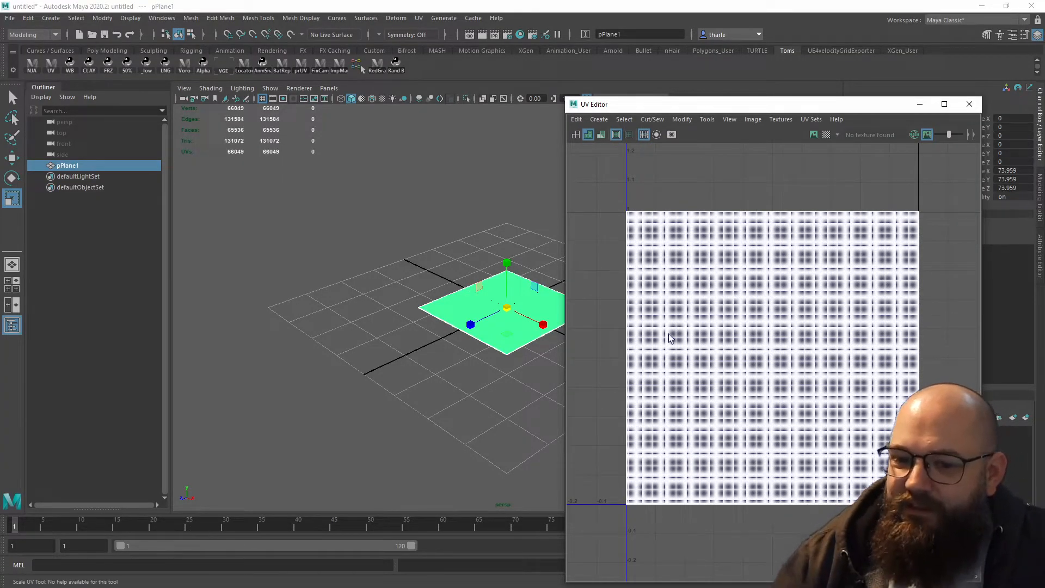
pyautogui.keyDown('alt'); pyautogui.moveTo(524, 296); pyautogui.dragTo(497, 309, button='middle'); pyautogui.keyUp('alt')
pyautogui.click(532, 280)
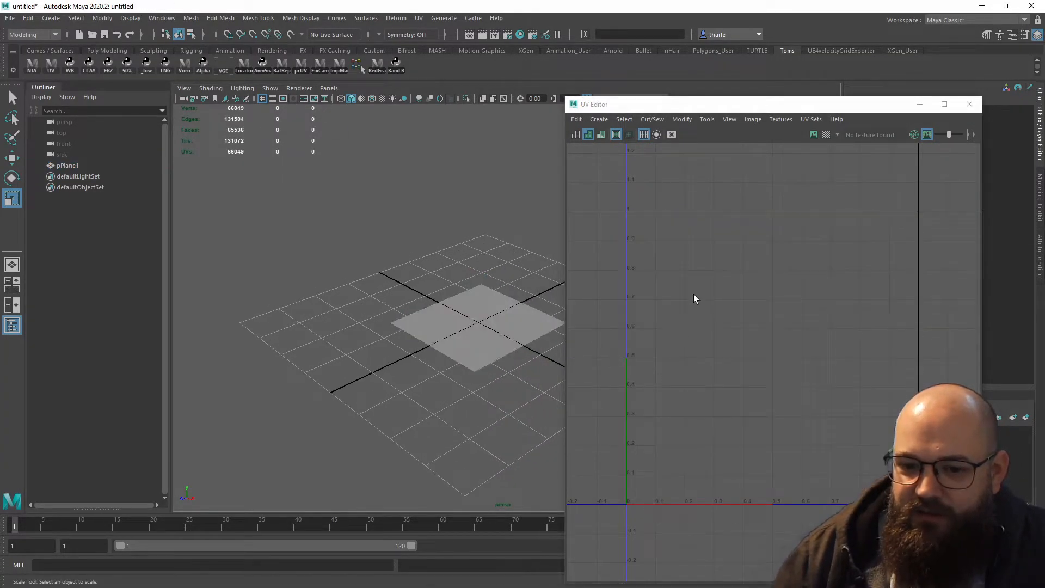
pyautogui.click(495, 320)
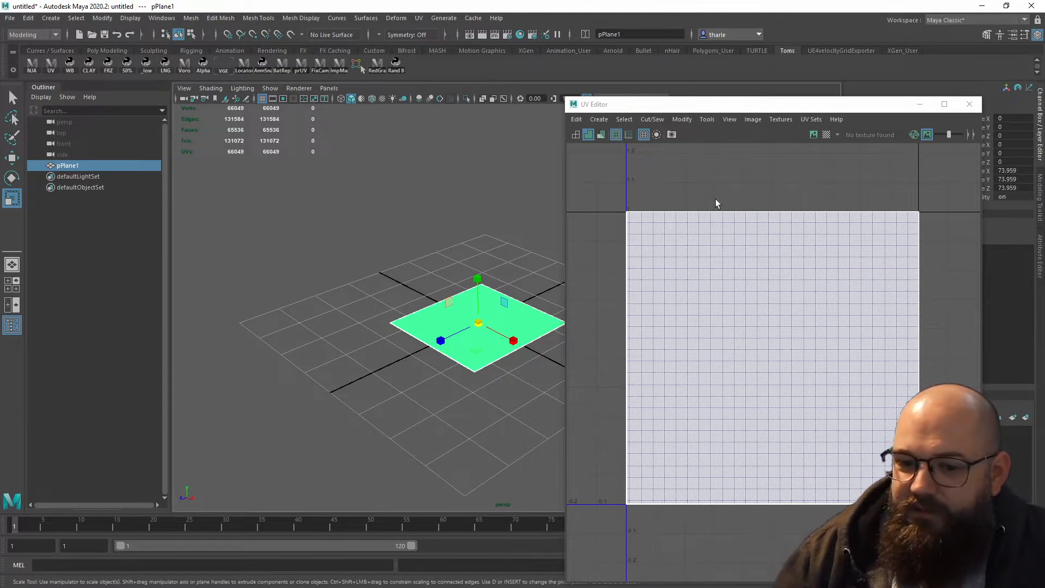
pyautogui.click(513, 267)
pyautogui.press('w')
pyautogui.click(489, 320)
pyautogui.click(494, 400)
# - Switch back to Unreal Engine and open the 01_UVs_Gradients material from the Gradients display sphere
pyautogui.hotkey('alt', 'Tab')
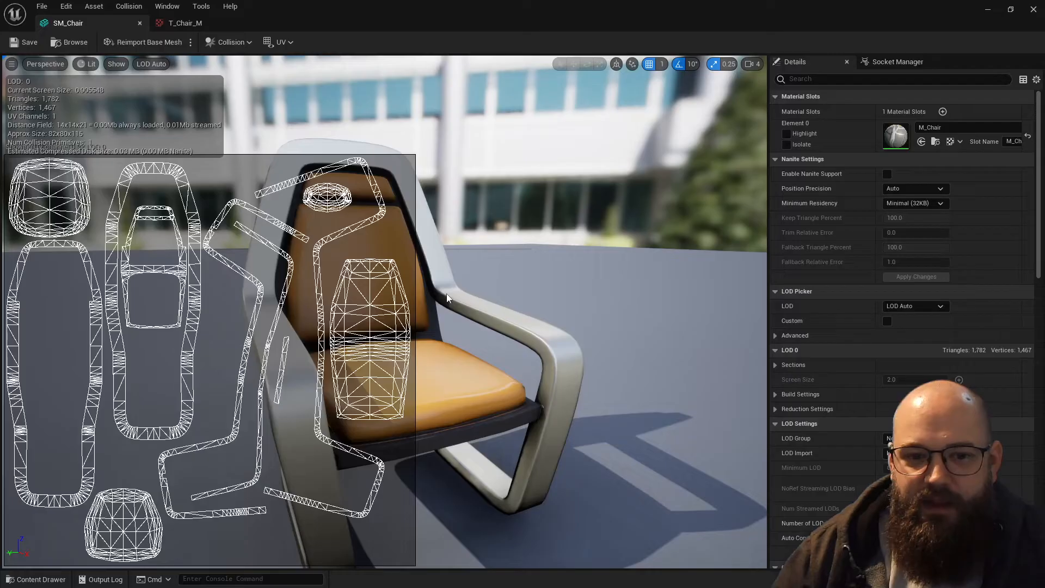
pyautogui.click(992, 15)
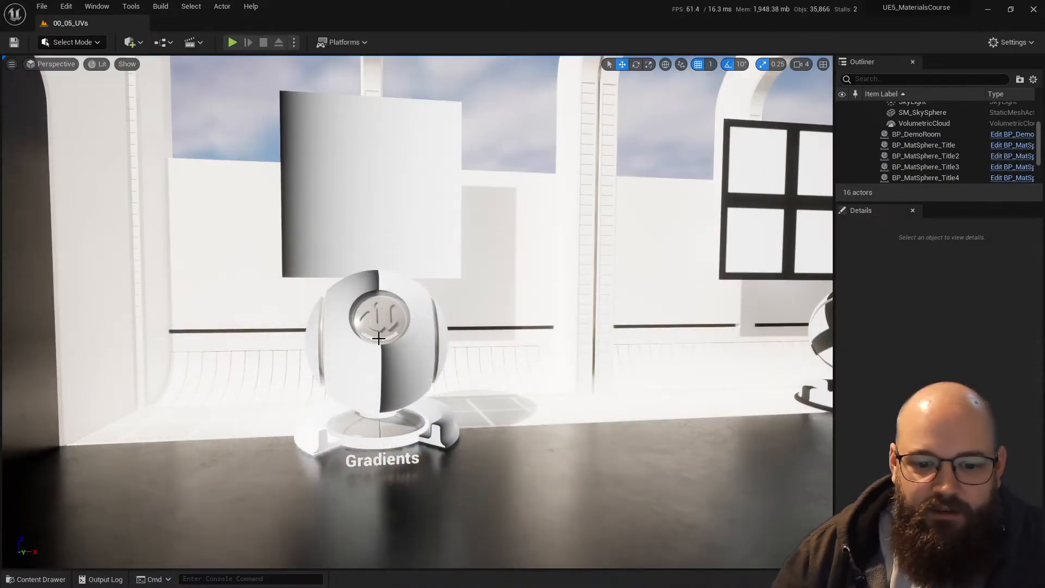
pyautogui.click(378, 326)
pyautogui.doubleClick(936, 453)
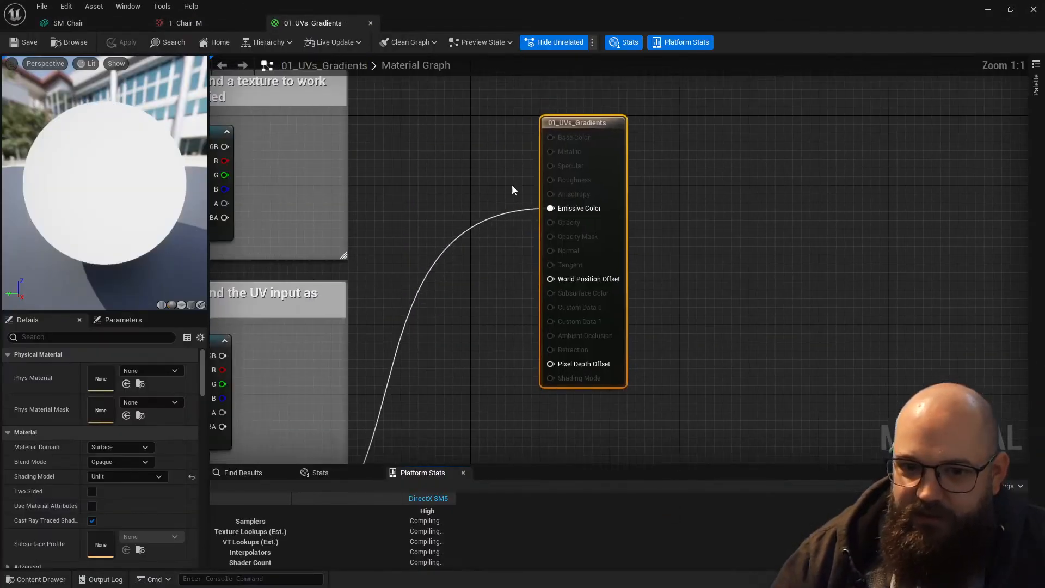
# - Connect the RGB output of the first Texture Sample, fed by TexCoord[0], to the material's Emissive Color
pyautogui.moveTo(449, 244); pyautogui.dragTo(716, 313, button='right')
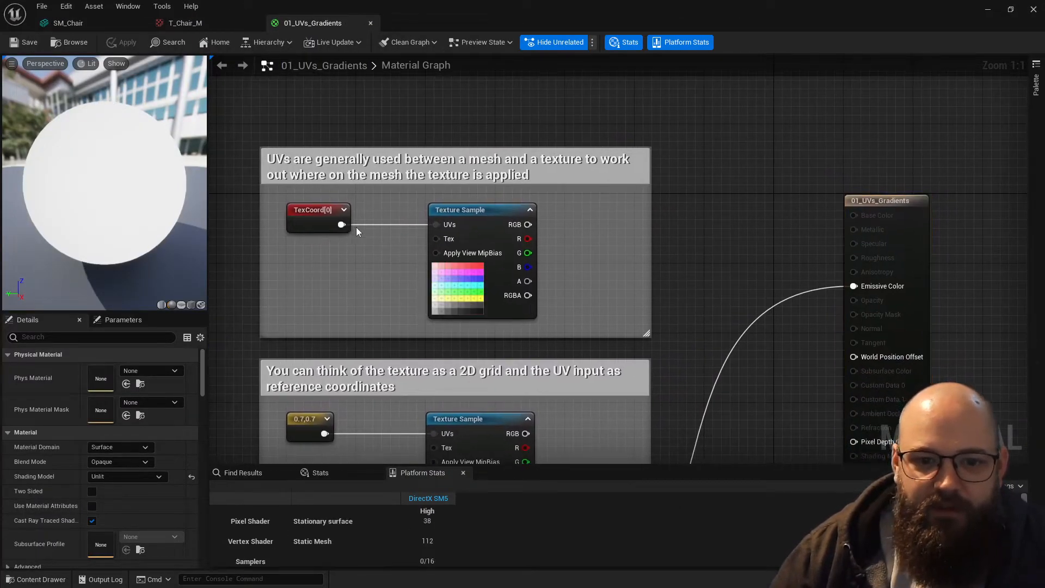
pyautogui.click(529, 230)
pyautogui.moveTo(529, 229); pyautogui.dragTo(899, 291)
# - Expand the TexCoord[0] node's thumbnail preview and add a second texture coordinate node below it
pyautogui.click(316, 223)
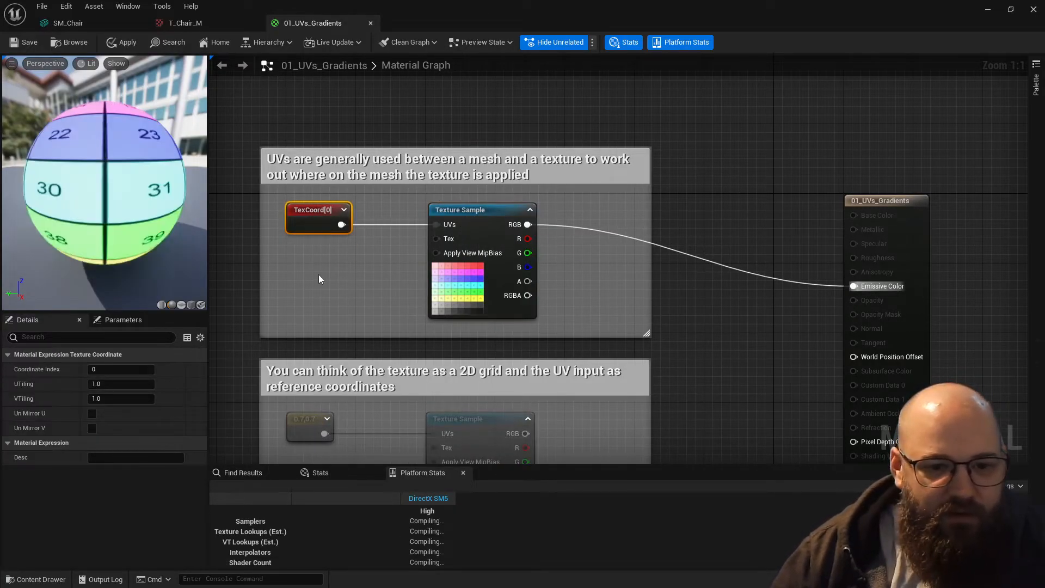
pyautogui.moveTo(315, 276); pyautogui.dragTo(473, 289, button='right')
pyautogui.click(503, 223)
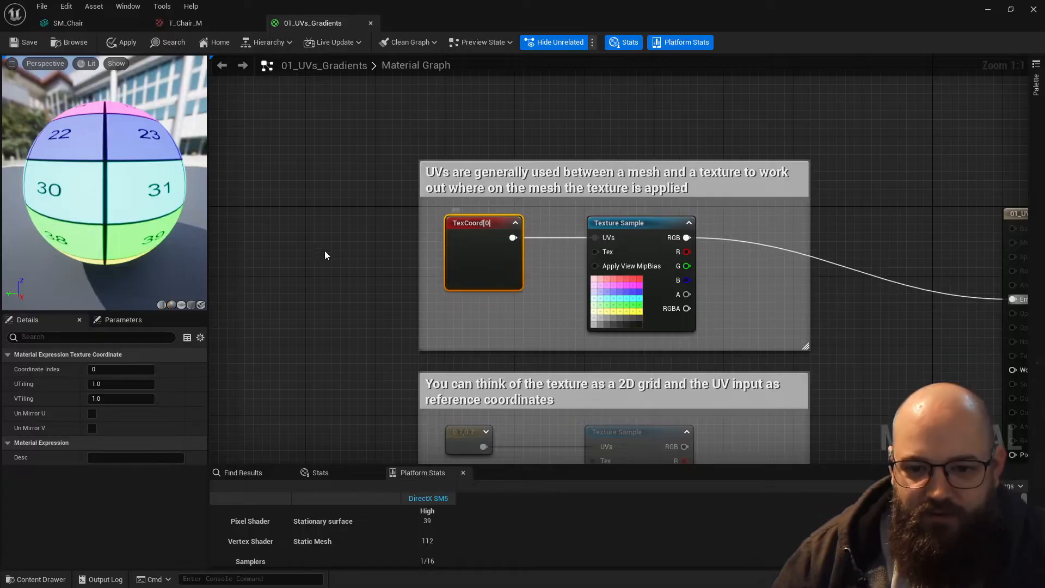
pyautogui.click(445, 306)
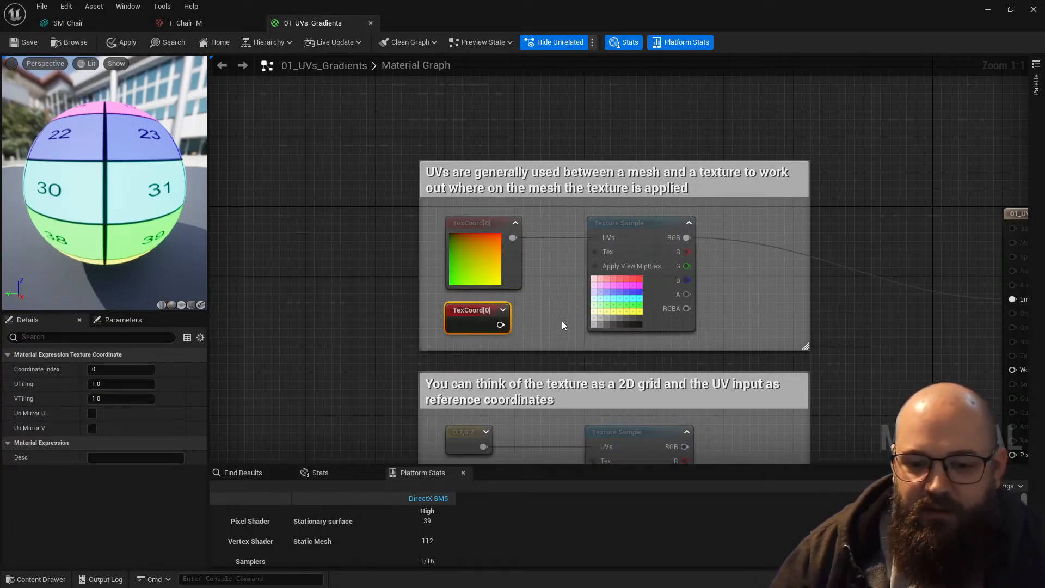
# - Preview the original TexCoord[0] node on the material's preview mesh
pyautogui.click(453, 250)
pyautogui.scroll(5, 458, 245)
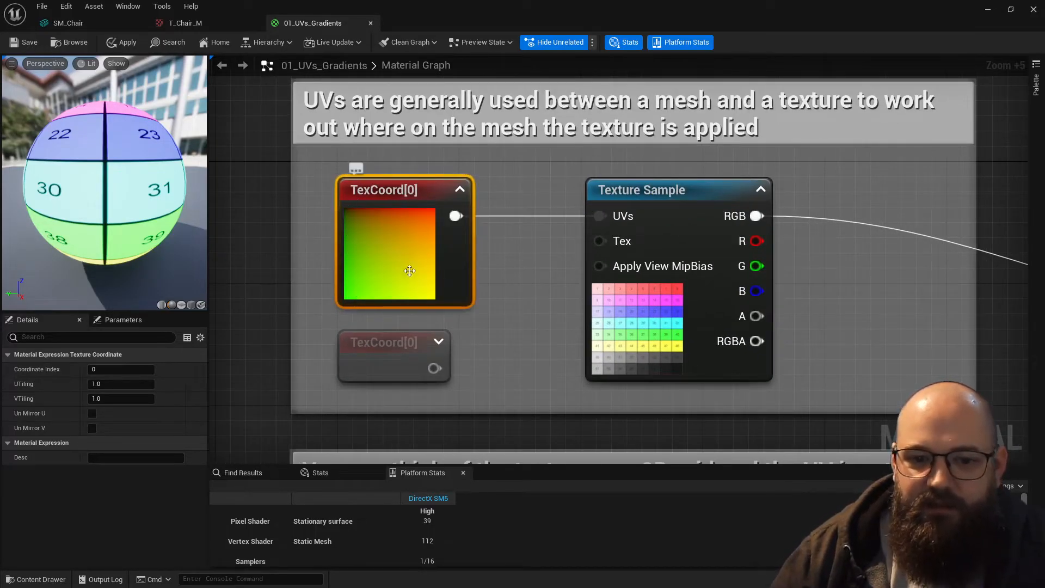
pyautogui.press('space')
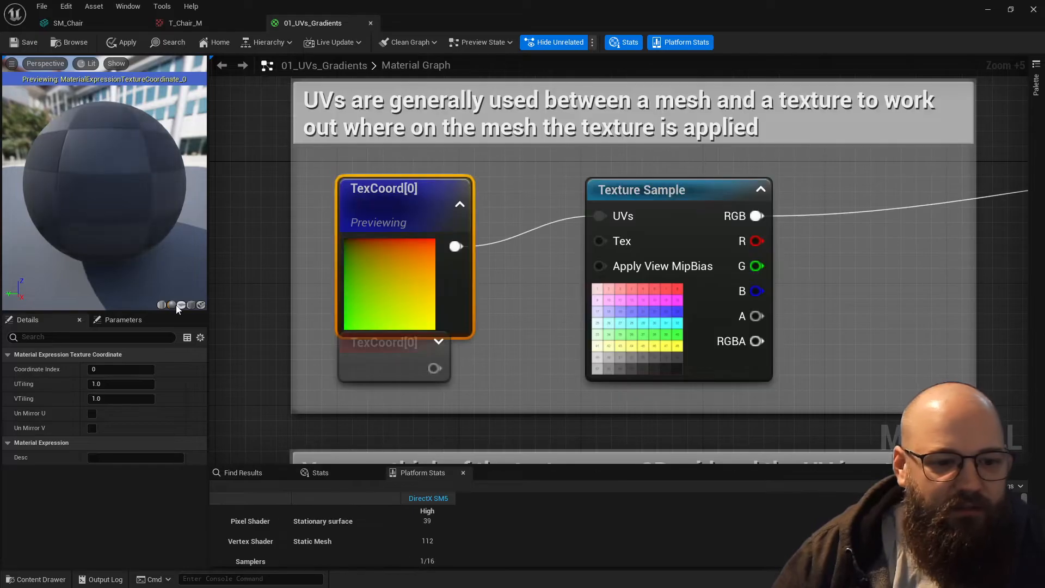
# - Switch the material preview to the plane mesh and orbit it to face the camera
pyautogui.click(184, 307)
pyautogui.moveTo(100, 199); pyautogui.dragTo(136, 215)
pyautogui.moveTo(99, 199)
pyautogui.mouseDown(button='right')
pyautogui.moveTo(99, 234)
pyautogui.moveTo(100, 217)
pyautogui.mouseUp(button='right')
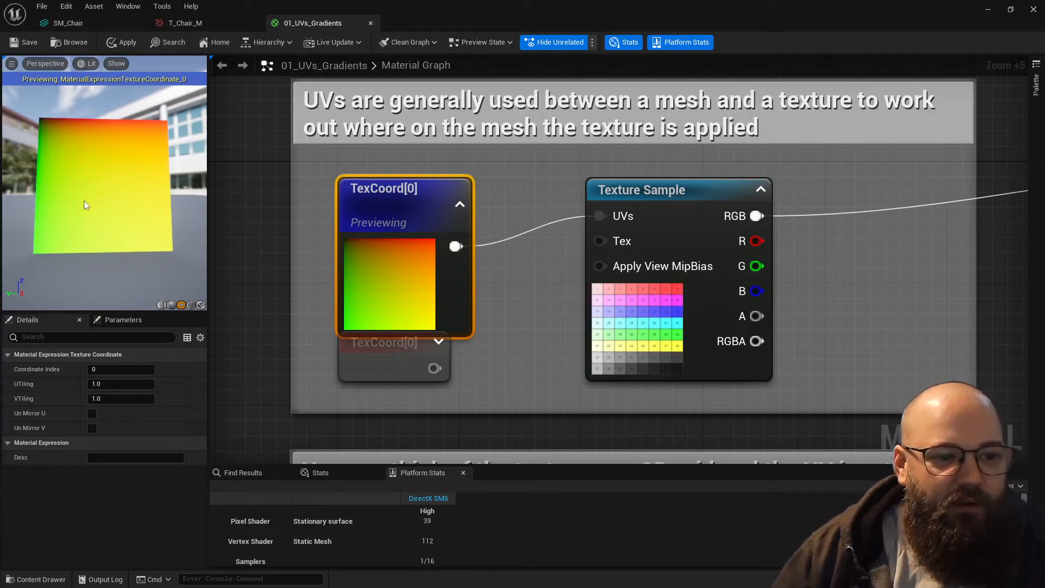
# - Delete the second texture coordinate node and disconnect the original TexCoord[0] from the Texture Sample's UVs input
pyautogui.click(379, 359)
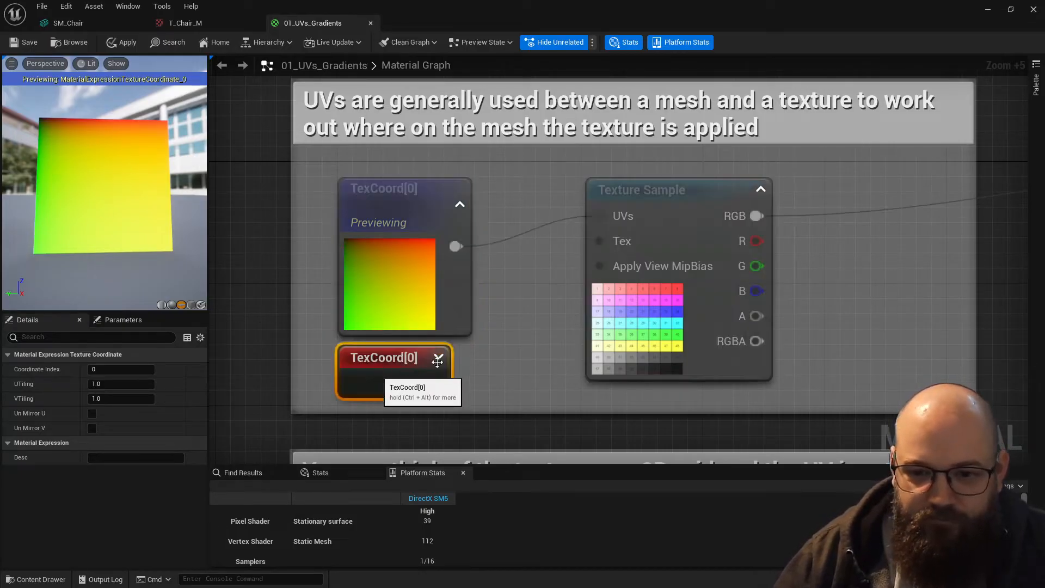
pyautogui.press('Delete')
pyautogui.click(382, 279)
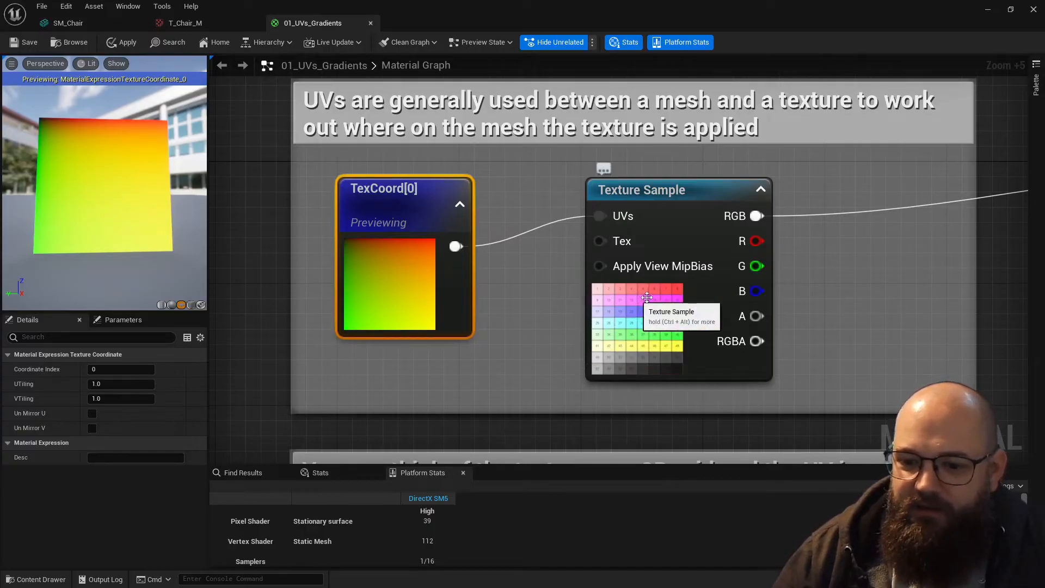
pyautogui.keyDown('alt'); pyautogui.click(600, 217); pyautogui.keyUp('alt')
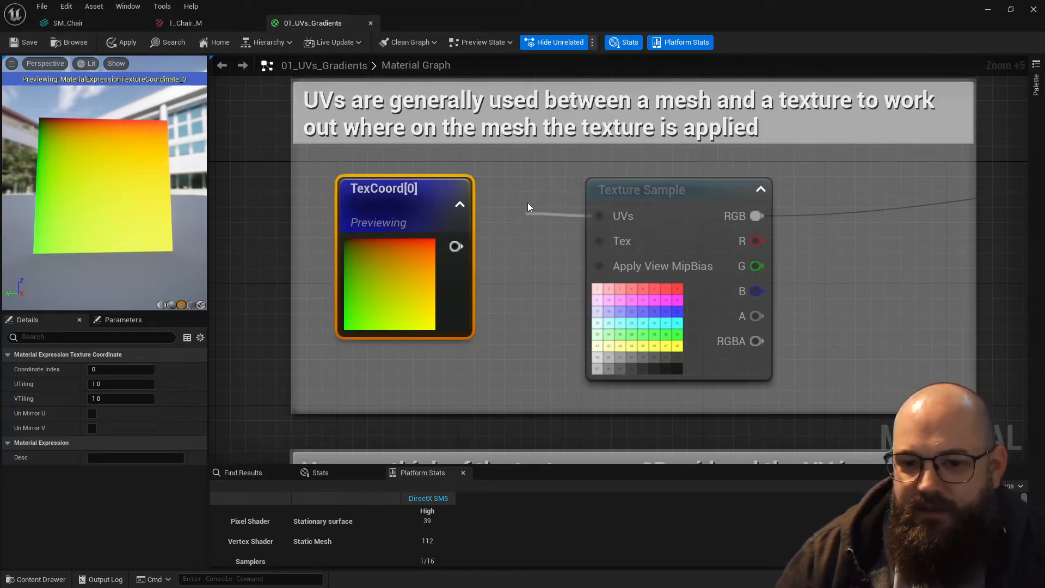
pyautogui.moveTo(527, 210); pyautogui.dragTo(623, 216)
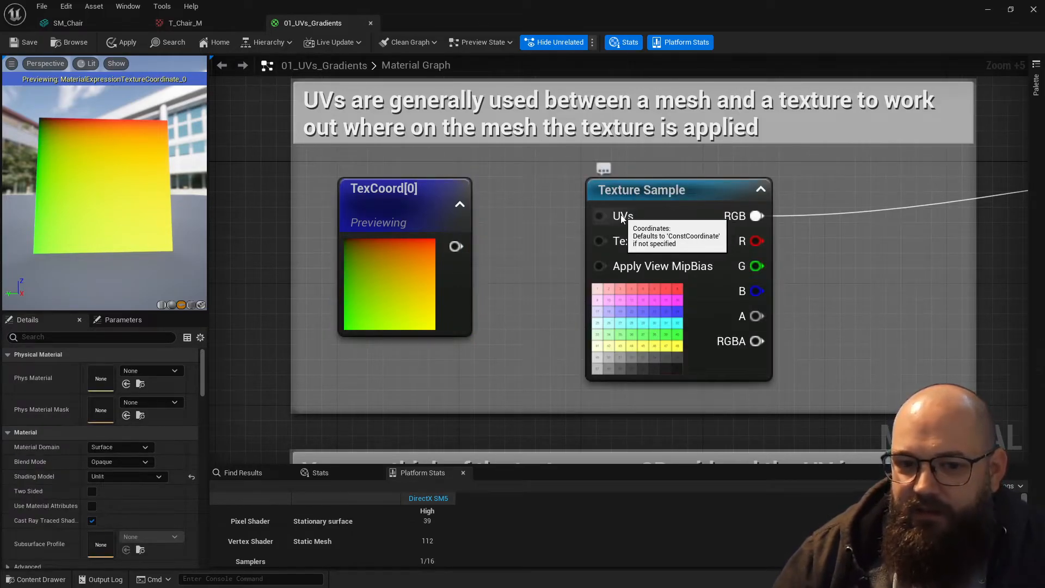
# - Add another TextureCoordinate node between the original TexCoord[0] and the Texture Sample
pyautogui.click(419, 207)
pyautogui.click(502, 182)
pyautogui.rightClick(502, 182)
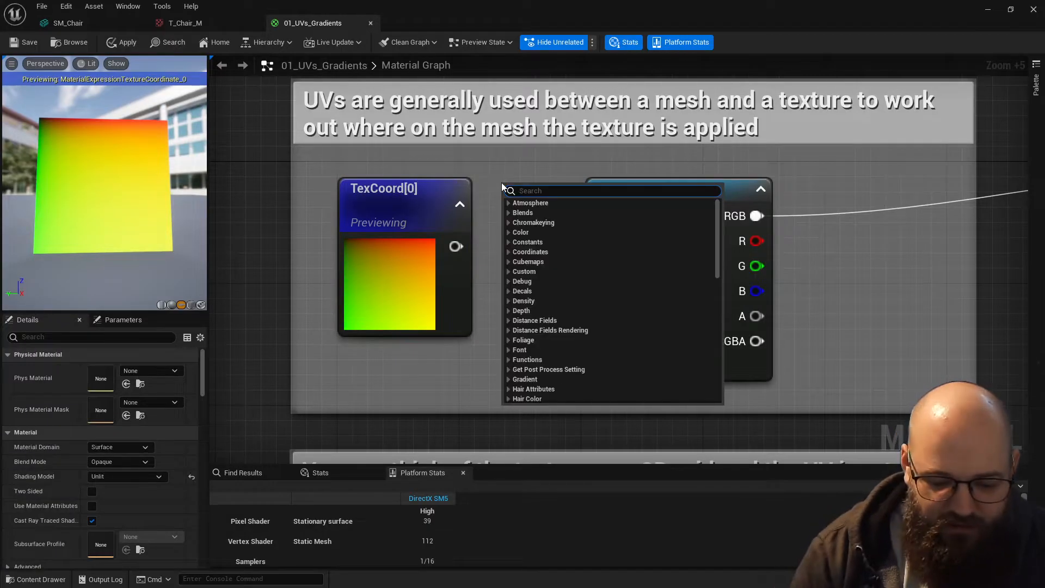
pyautogui.write('cons')
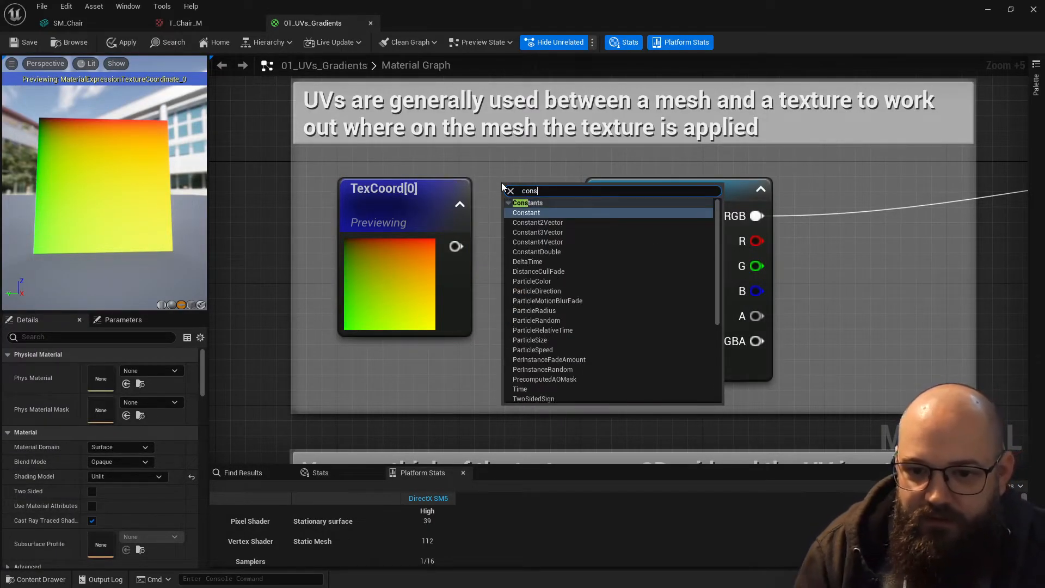
pyautogui.write(' coor')
pyautogui.hotkey('ctrl', 'a')
pyautogui.press('BackSpace')
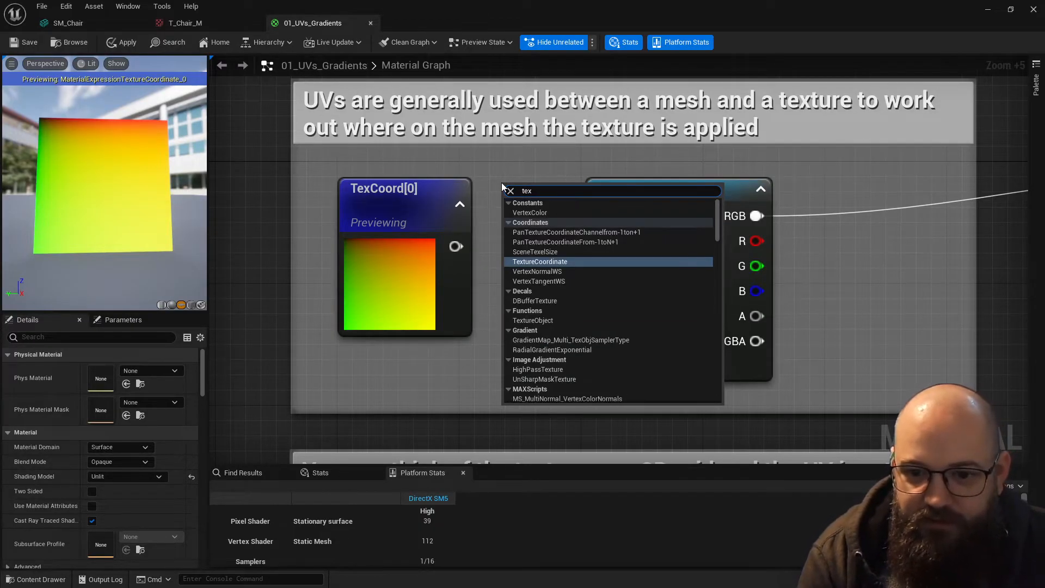
pyautogui.write('tex coor')
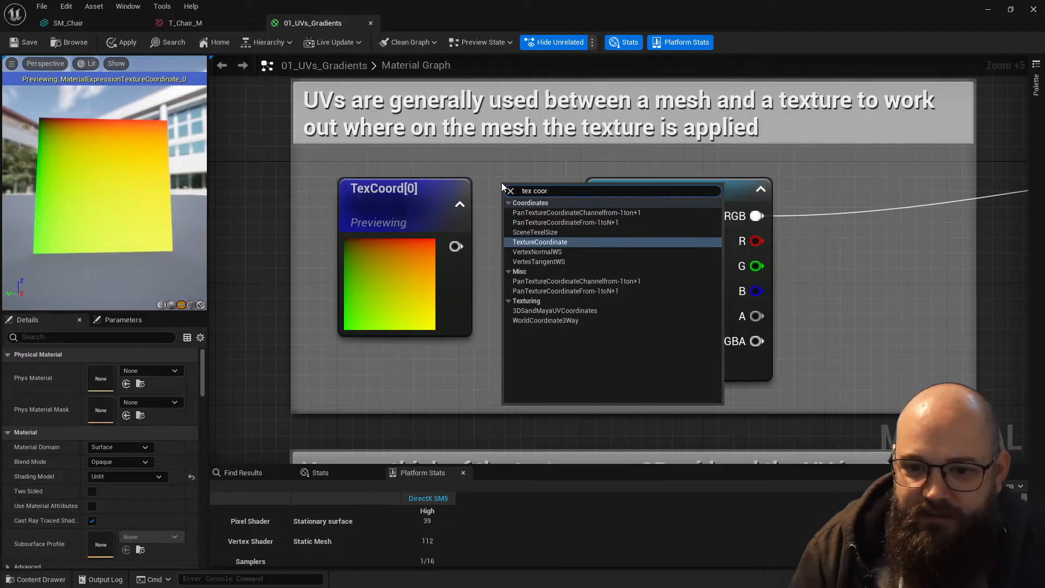
pyautogui.click(559, 242)
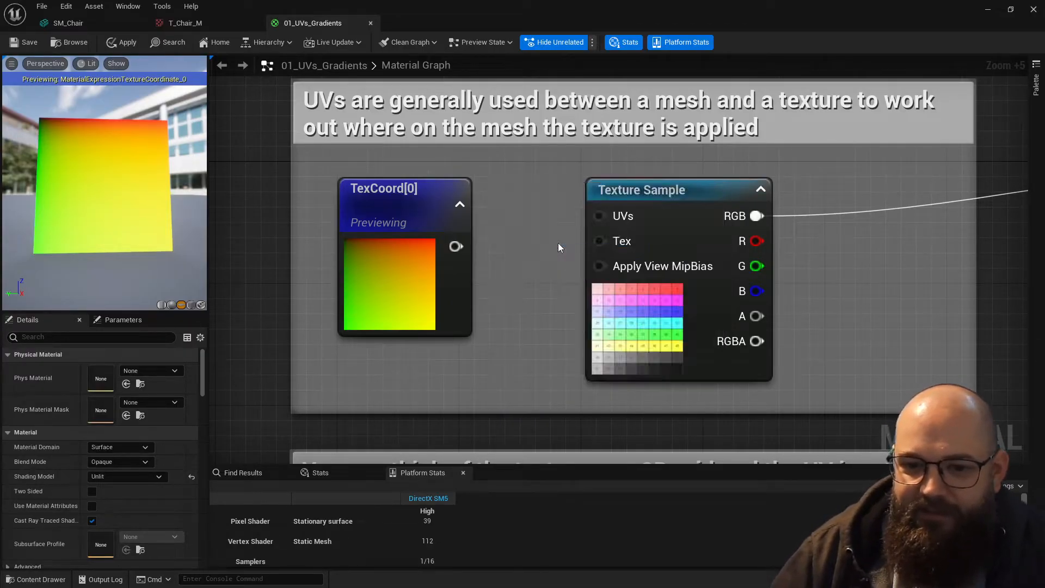
# - Move the newly added texture coordinate node lower between the two nodes and delete it
pyautogui.moveTo(539, 191); pyautogui.dragTo(515, 266)
pyautogui.click(523, 267)
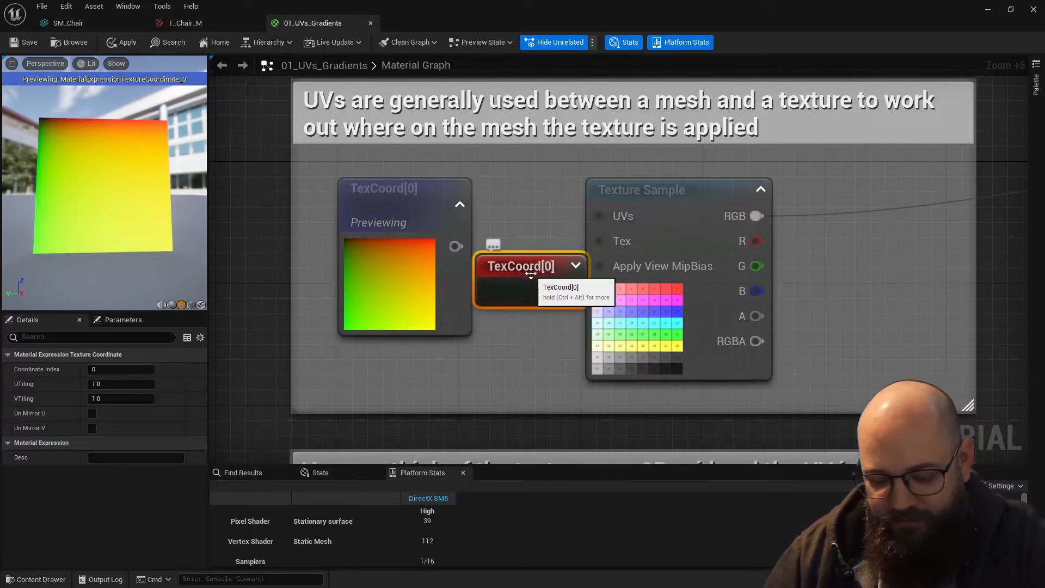
pyautogui.press('Delete')
pyautogui.click(419, 251)
pyautogui.click(551, 251)
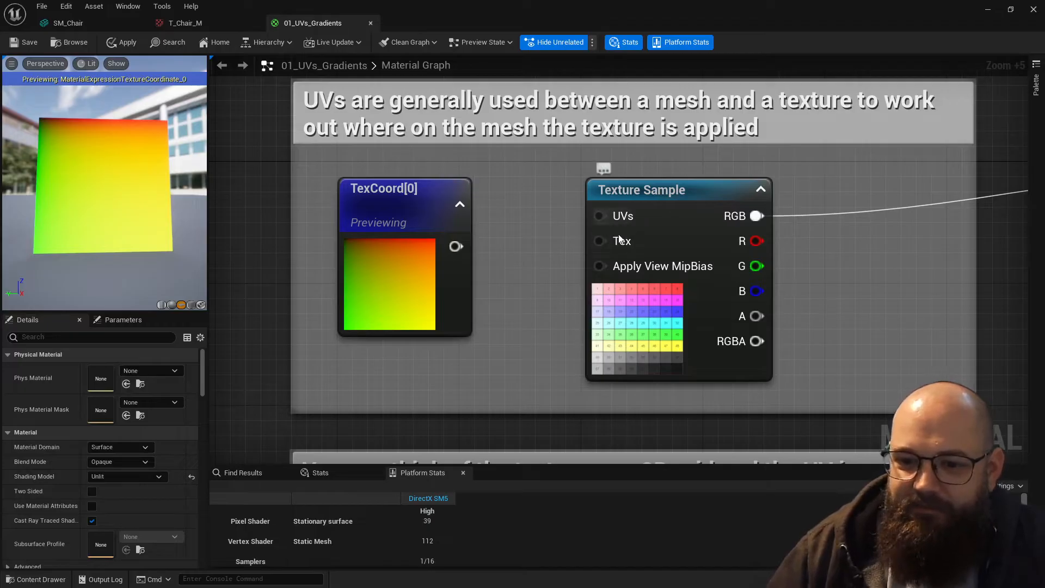
# - Reconnect TexCoord[0] to the Texture Sample's UVs input and stop previewing the TexCoord[0] node
pyautogui.moveTo(599, 215); pyautogui.dragTo(456, 246)
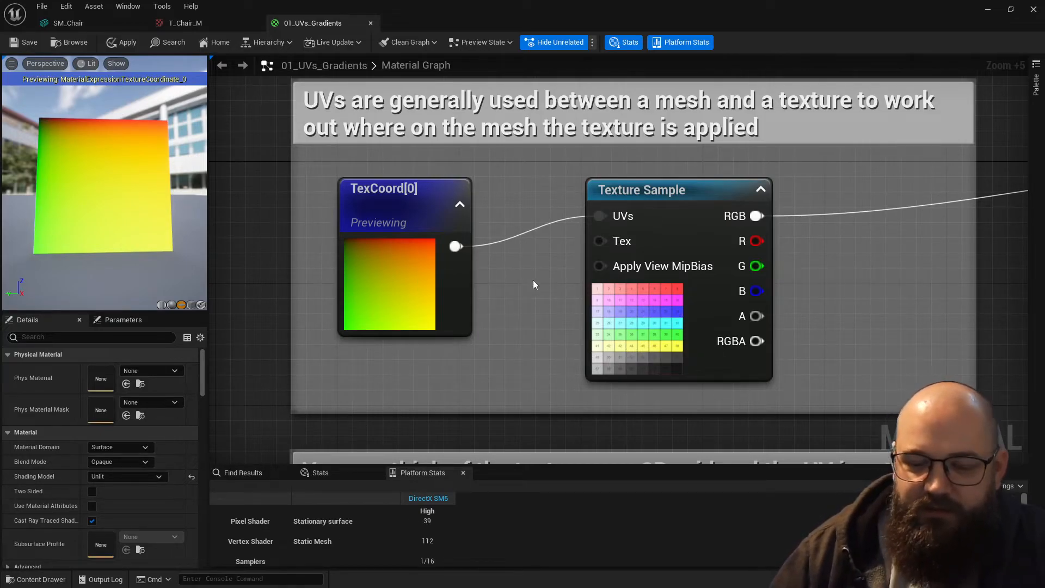
pyautogui.click(410, 204)
pyautogui.press('space')
# - Compare the 0.7,0.7 constant feeding the second Texture Sample with the numbered color grid in the first Texture Sample
pyautogui.moveTo(525, 289); pyautogui.dragTo(487, 80, button='right')
pyautogui.scroll(-4, 518, 267)
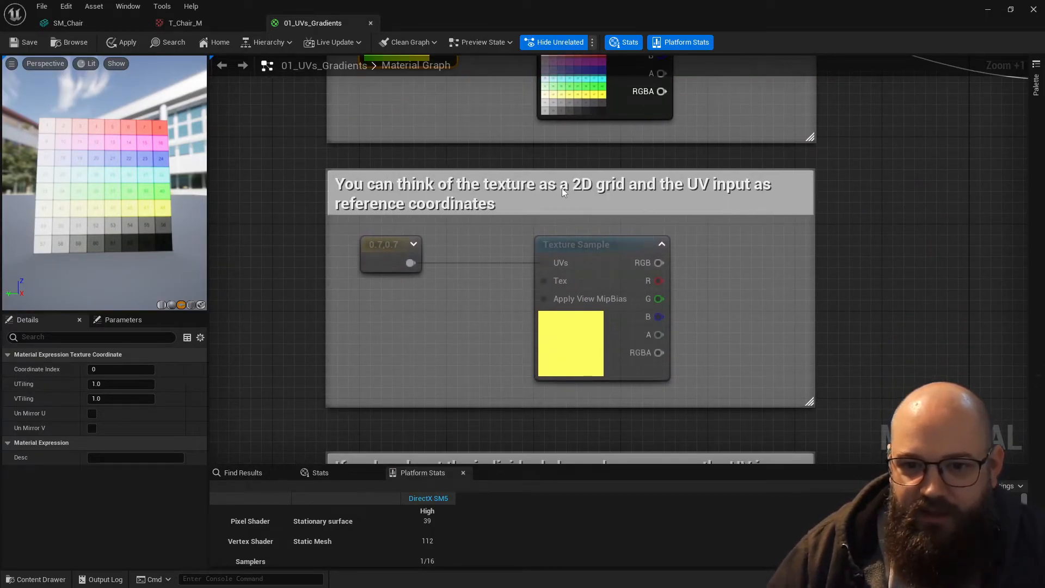
pyautogui.moveTo(510, 189); pyautogui.dragTo(493, 218, button='right')
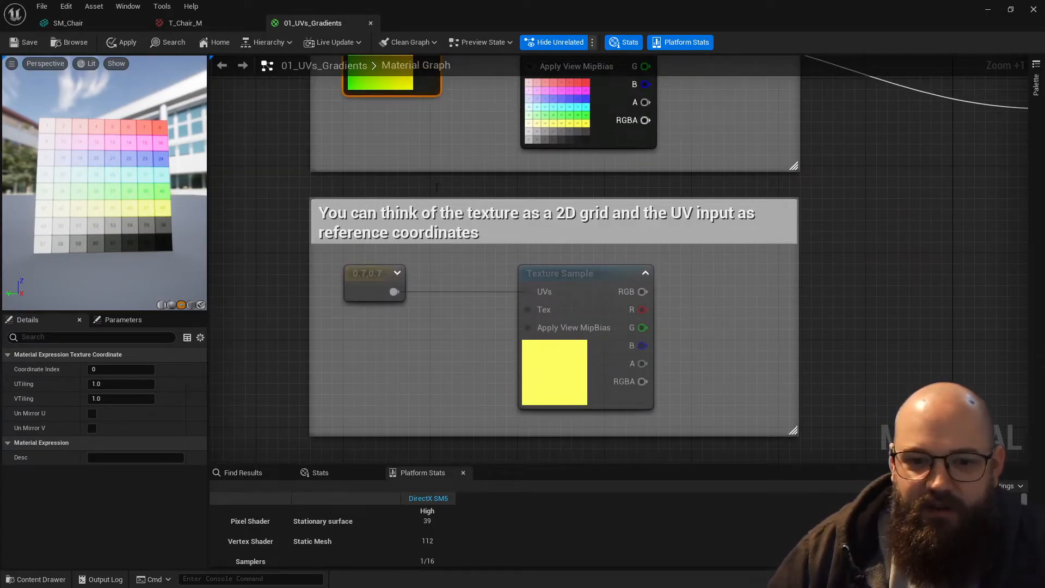
pyautogui.click(355, 292)
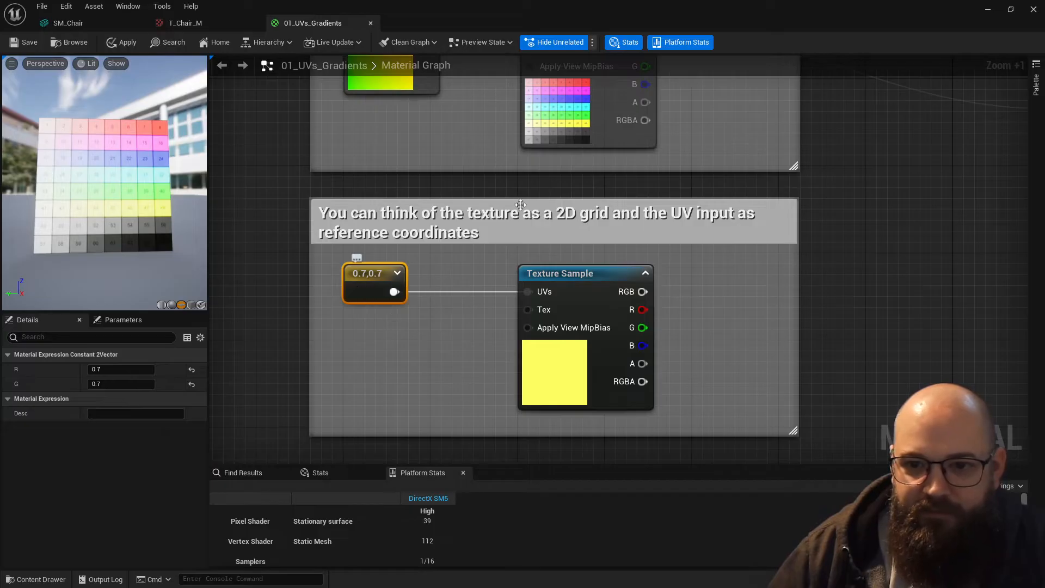
pyautogui.moveTo(480, 149); pyautogui.dragTo(440, 245, button='right')
pyautogui.scroll(6, 532, 217)
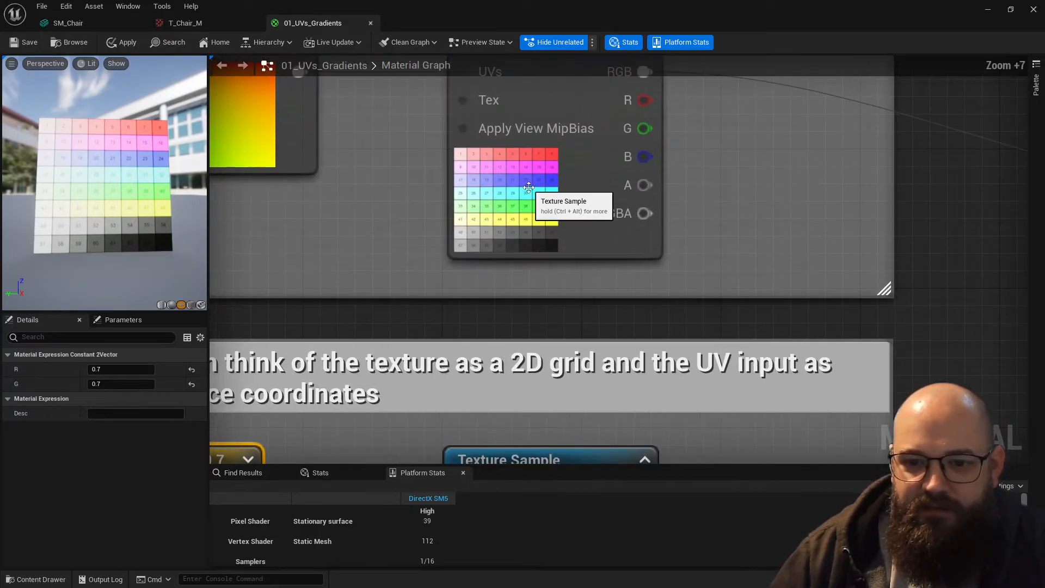
pyautogui.moveTo(440, 203); pyautogui.dragTo(425, 262, button='right')
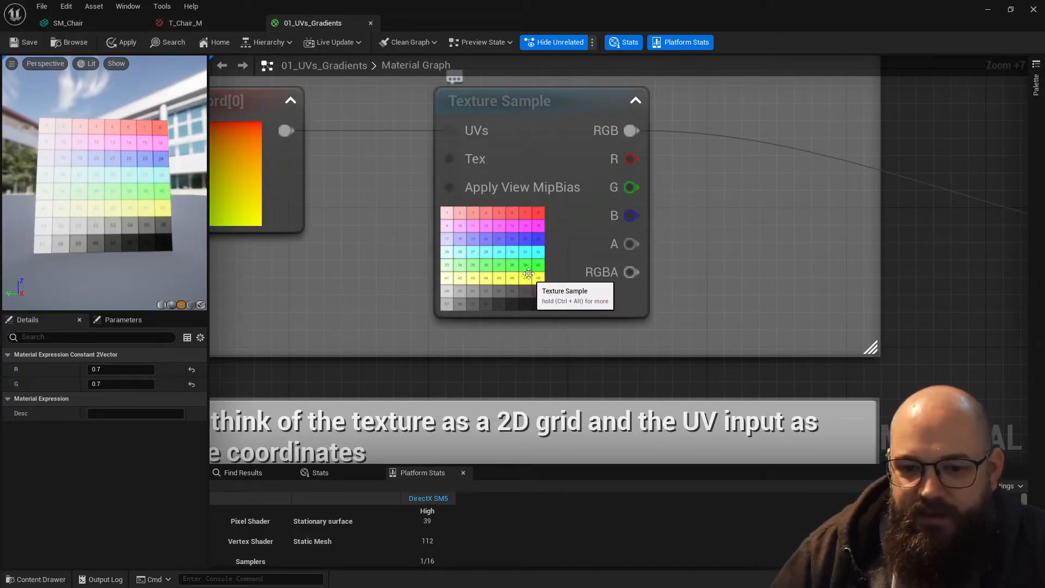
pyautogui.moveTo(482, 384); pyautogui.dragTo(585, 150, button='right')
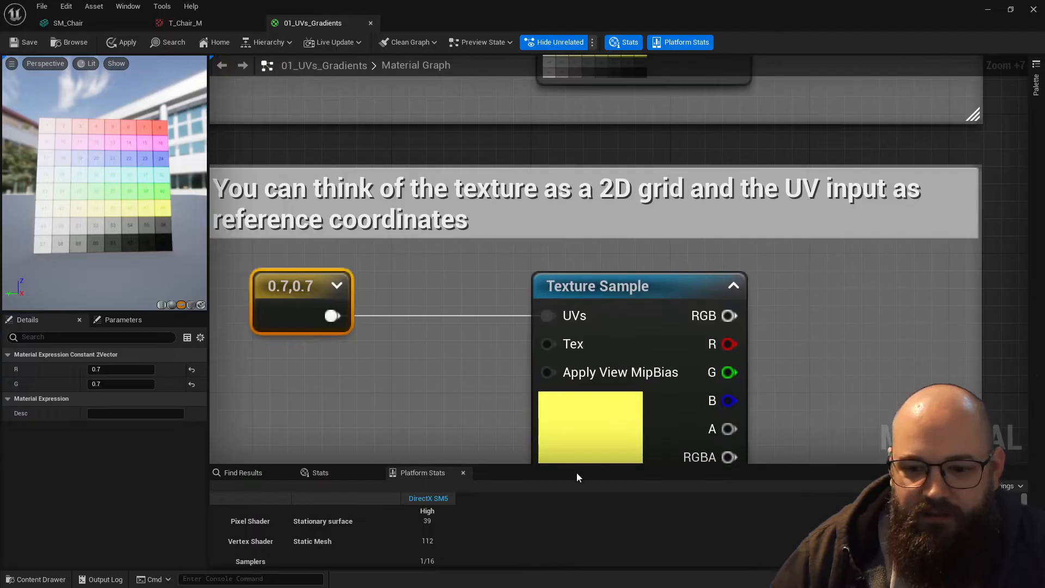
pyautogui.scroll(-2, 381, 293)
pyautogui.scroll(-3, 440, 303)
pyautogui.moveTo(444, 201); pyautogui.dragTo(373, 399, button='right')
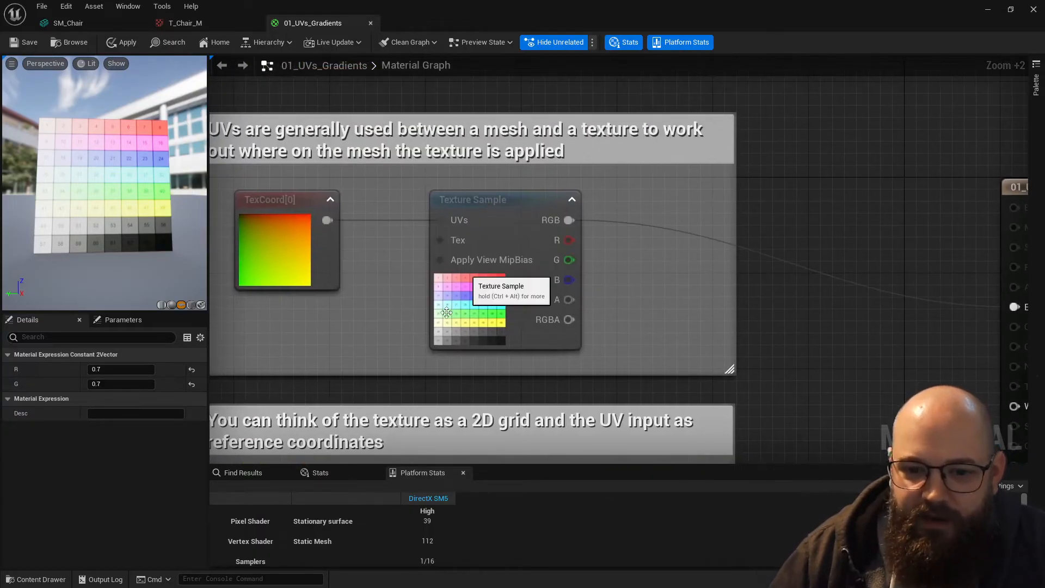
pyautogui.scroll(5, 447, 311)
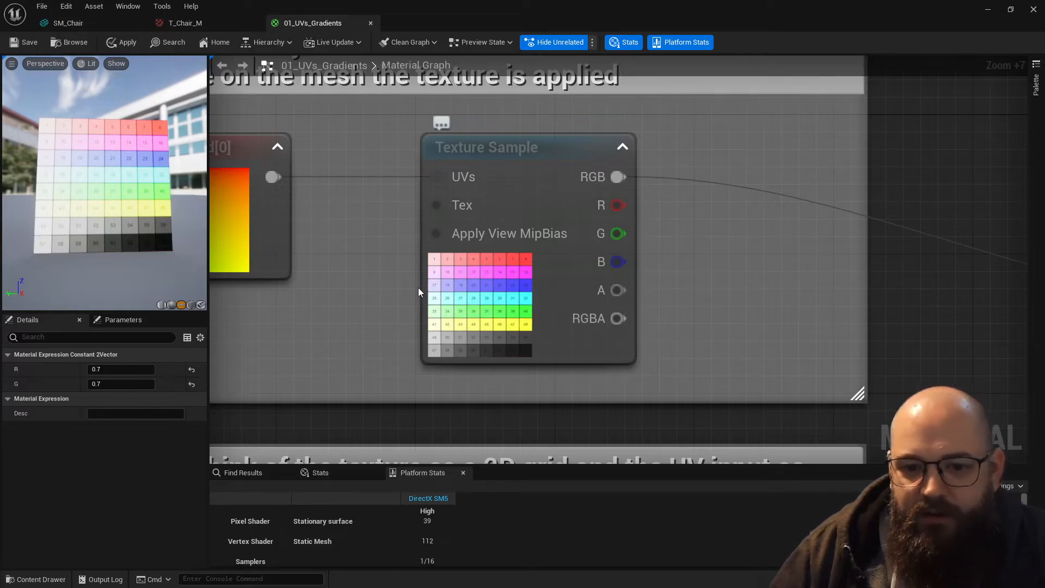
# - Set the two-component constant to R 0.4 and G 0.3 and turn on live updating for all node previews
pyautogui.moveTo(360, 359); pyautogui.dragTo(440, 112, button='right')
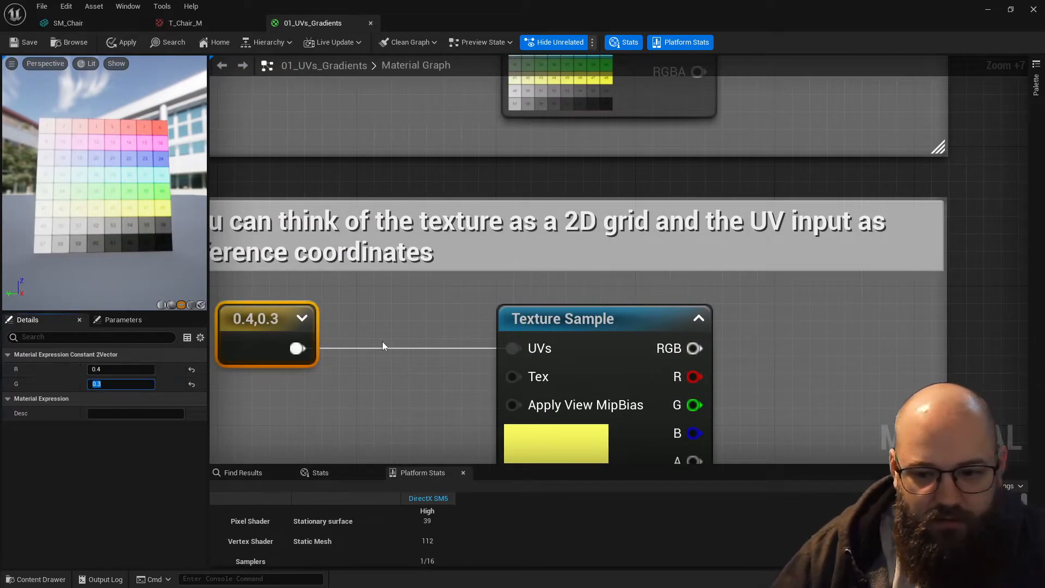
pyautogui.scroll(-2, 362, 334)
pyautogui.click(329, 42)
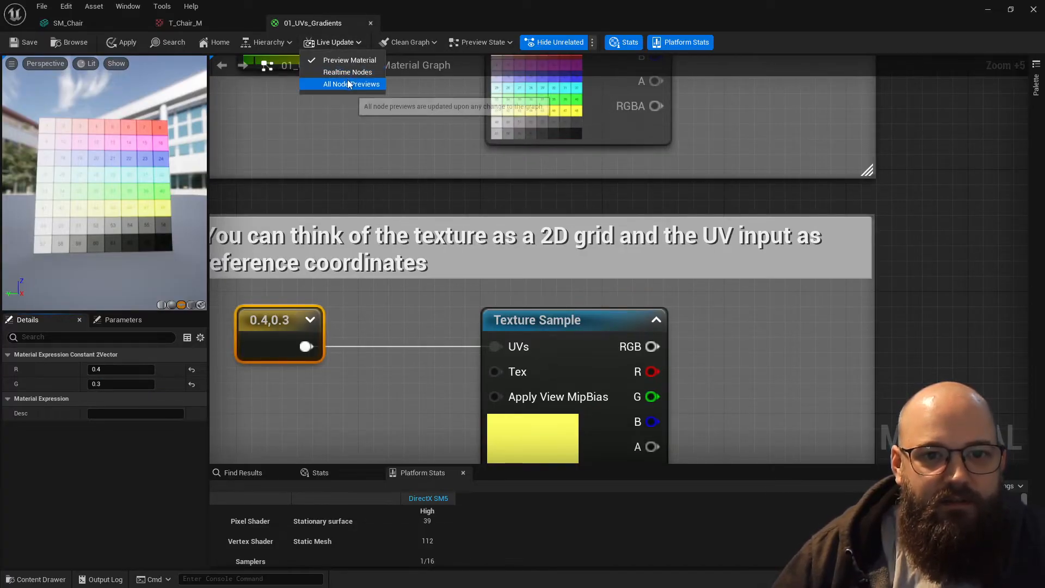
pyautogui.click(337, 84)
pyautogui.moveTo(411, 305); pyautogui.dragTo(387, 276, button='right')
pyautogui.scroll(-2, 407, 238)
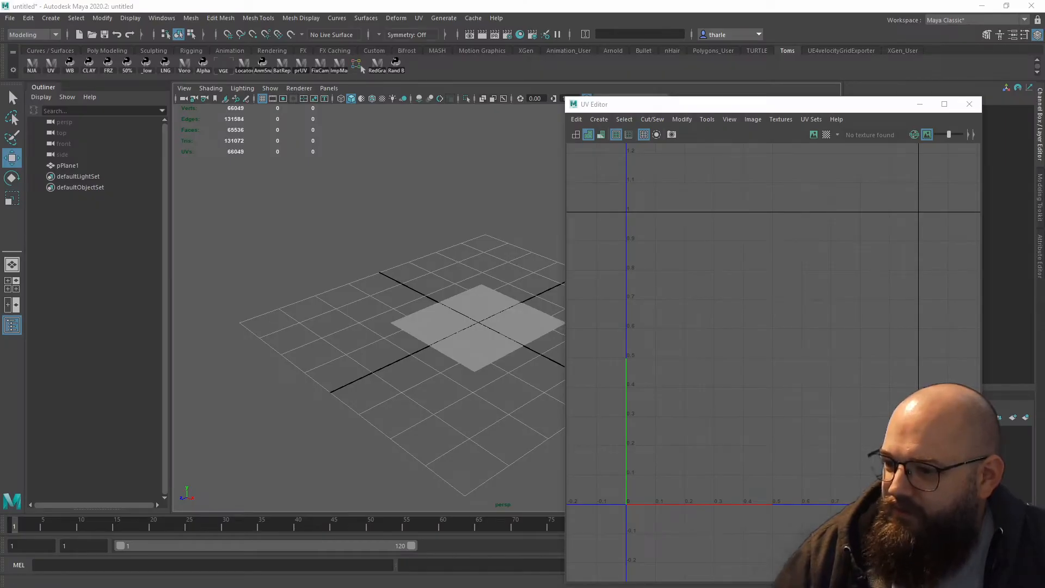
# - Compare the color sampled by the 0.4,0.3 constant with the grid texture driven by TexCoord[0]
pyautogui.hotkey('alt', 'Tab')
pyautogui.hotkey('alt', 'Tab')
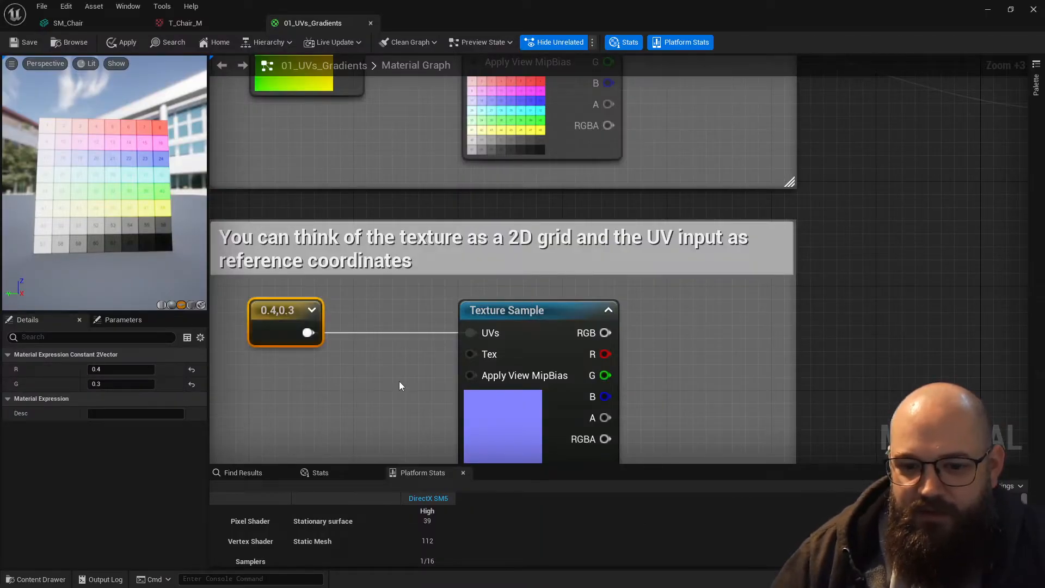
pyautogui.click(401, 386)
pyautogui.moveTo(400, 386); pyautogui.dragTo(466, 311, button='right')
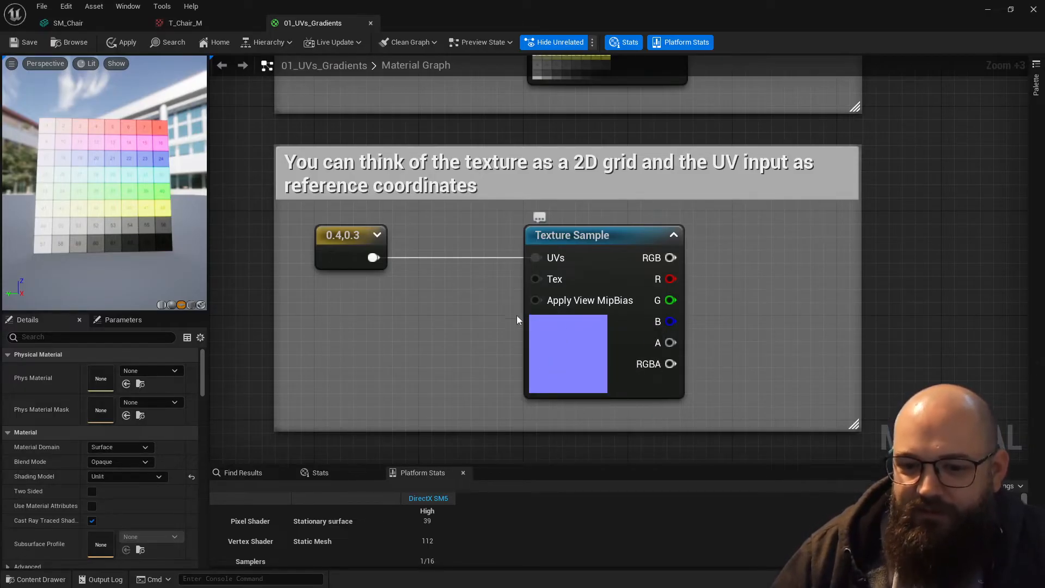
pyautogui.moveTo(539, 362); pyautogui.dragTo(569, 283, button='right')
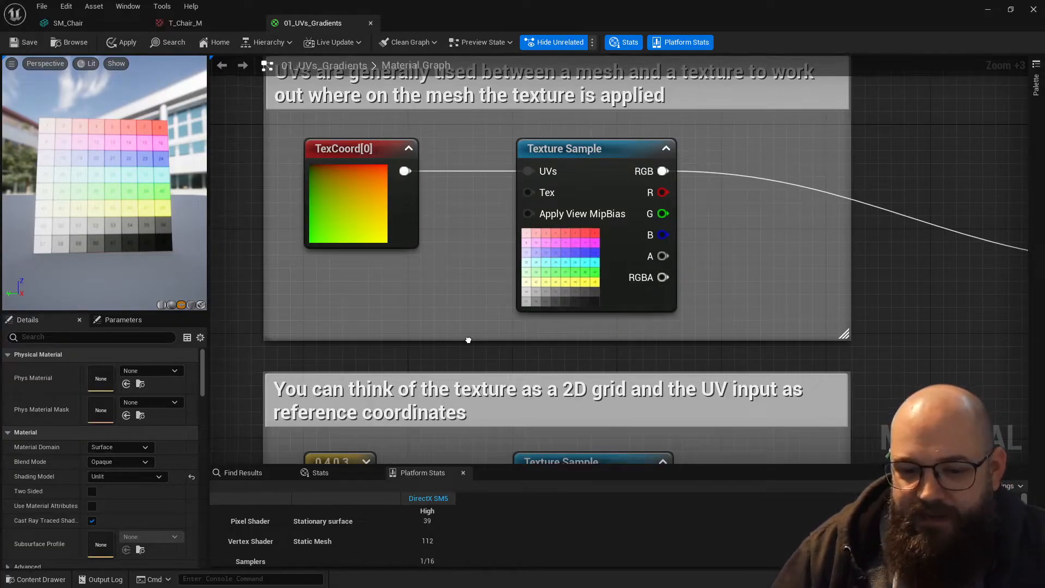
pyautogui.moveTo(473, 408); pyautogui.dragTo(486, 216, button='right')
pyautogui.scroll(-2, 483, 274)
pyautogui.moveTo(472, 363); pyautogui.dragTo(442, 320, button='right')
pyautogui.click(331, 257)
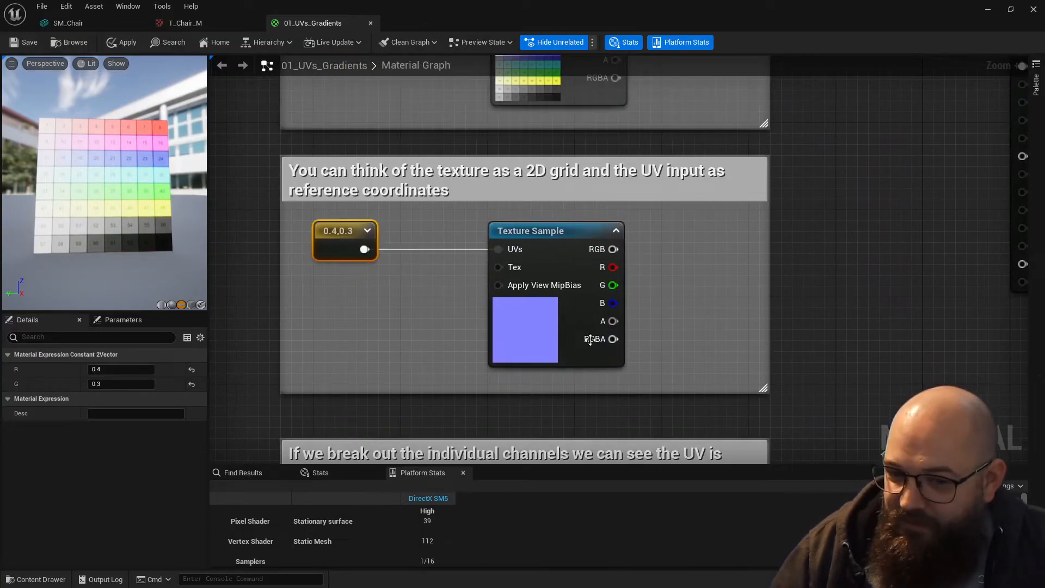
pyautogui.scroll(-1, 448, 231)
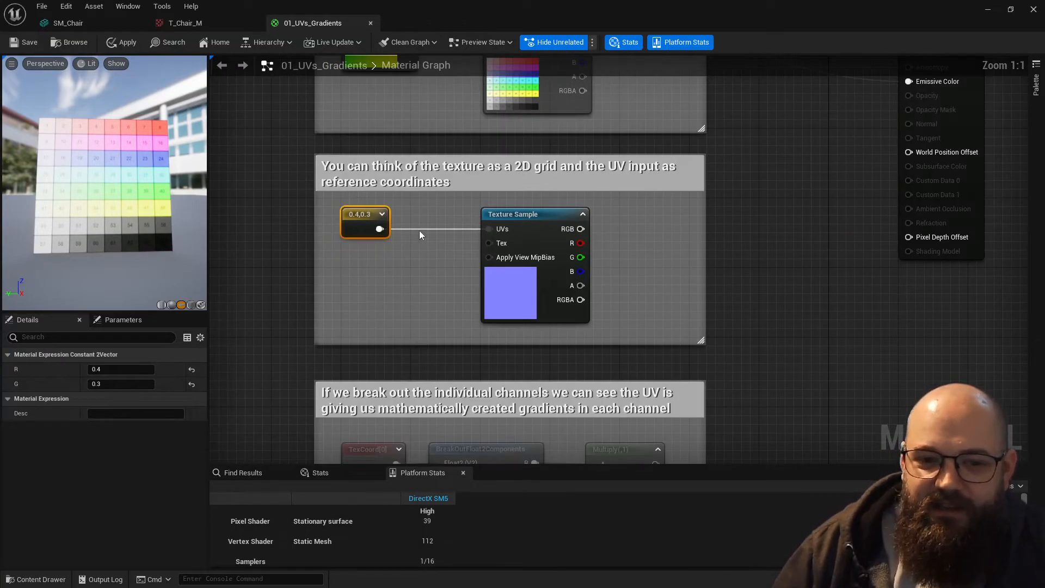
# - Examine how TexCoord[0] is split by the BreakOutFloat2Components node in the individual channels section
pyautogui.moveTo(423, 197); pyautogui.dragTo(405, 220, button='right')
pyautogui.moveTo(399, 136); pyautogui.dragTo(386, 48, button='right')
pyautogui.click(402, 222)
pyautogui.moveTo(451, 444); pyautogui.dragTo(444, 295, button='right')
pyautogui.click(450, 340)
pyautogui.click(334, 222)
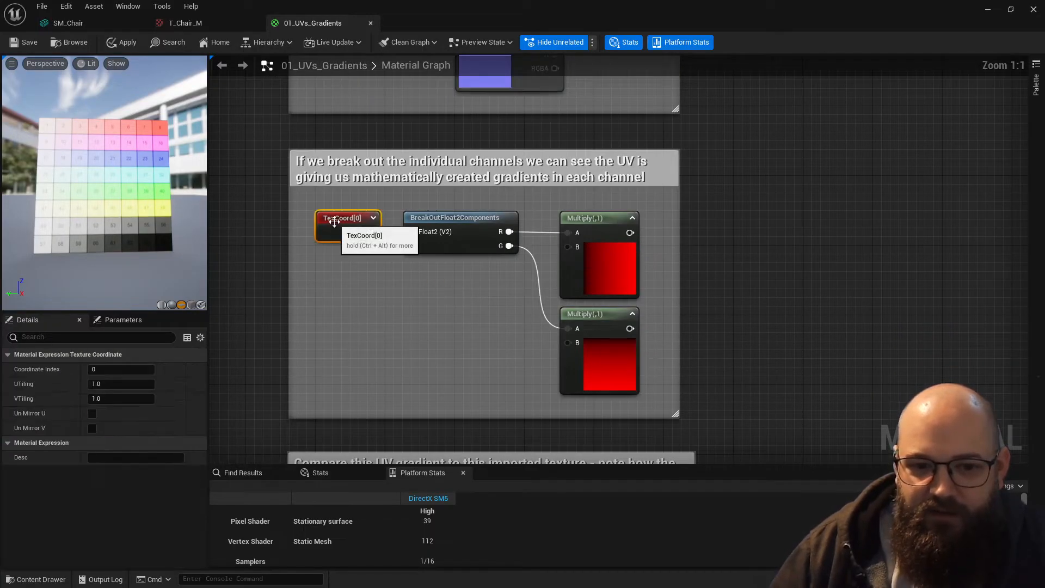
pyautogui.click(459, 241)
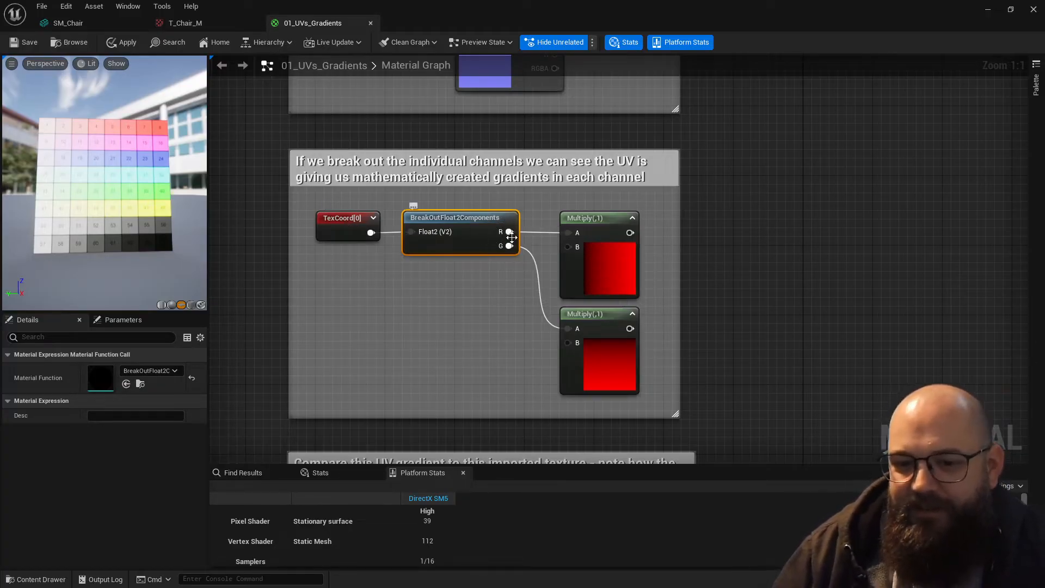
pyautogui.scroll(2, 501, 298)
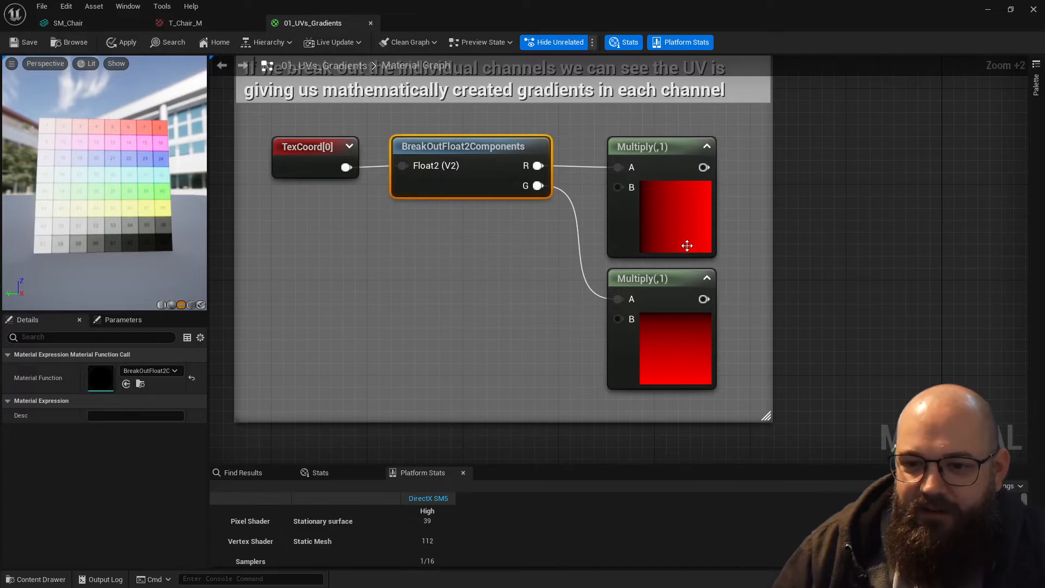
# - Select both Multiply nodes and compare the R and G channel gradients in their previews
pyautogui.click(634, 225)
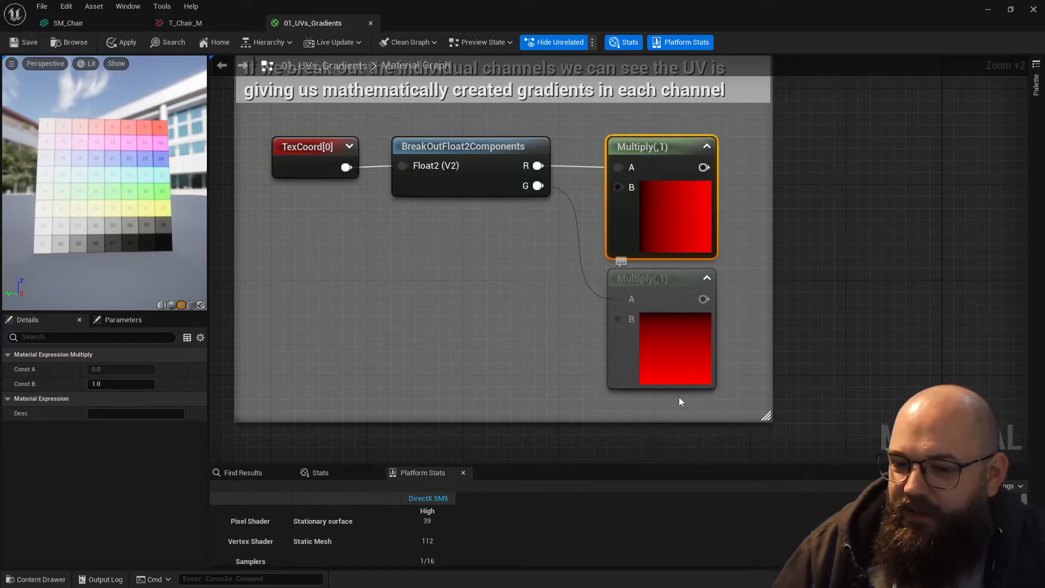
pyautogui.click(531, 281)
pyautogui.click(681, 233)
pyautogui.keyDown('ctrl'); pyautogui.click(686, 341); pyautogui.keyUp('ctrl')
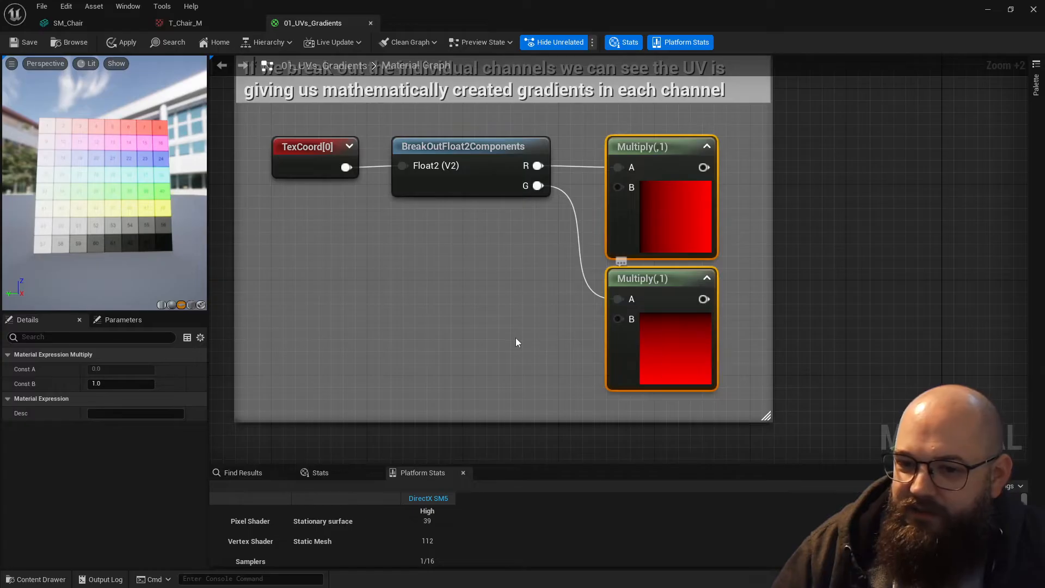
pyautogui.moveTo(517, 338); pyautogui.dragTo(453, 344, button='right')
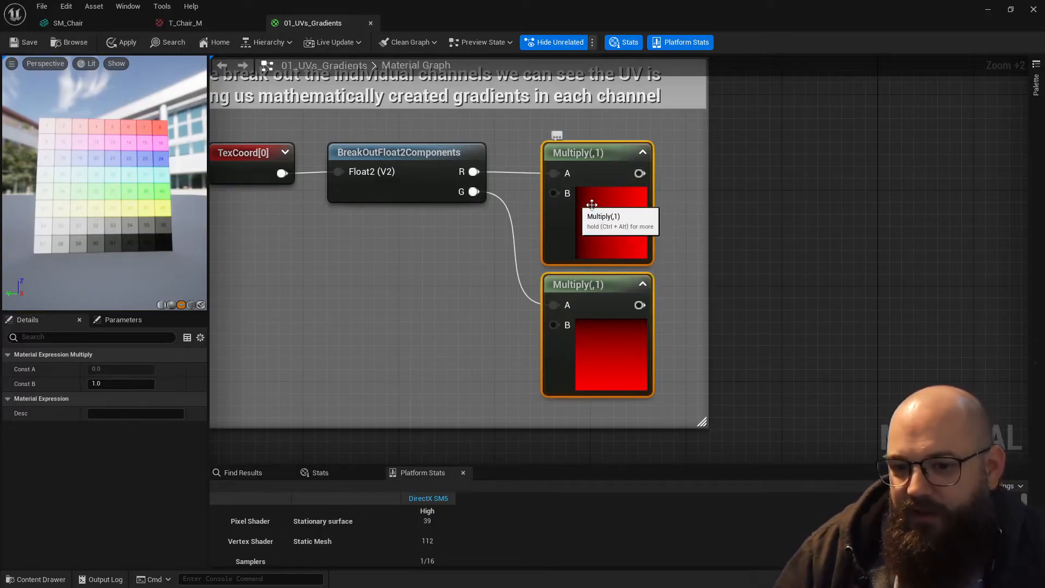
# - Examine the TexCoord[0] gradient in the section comparing the UV gradient to an imported texture
pyautogui.moveTo(442, 325); pyautogui.dragTo(505, 285, button='right')
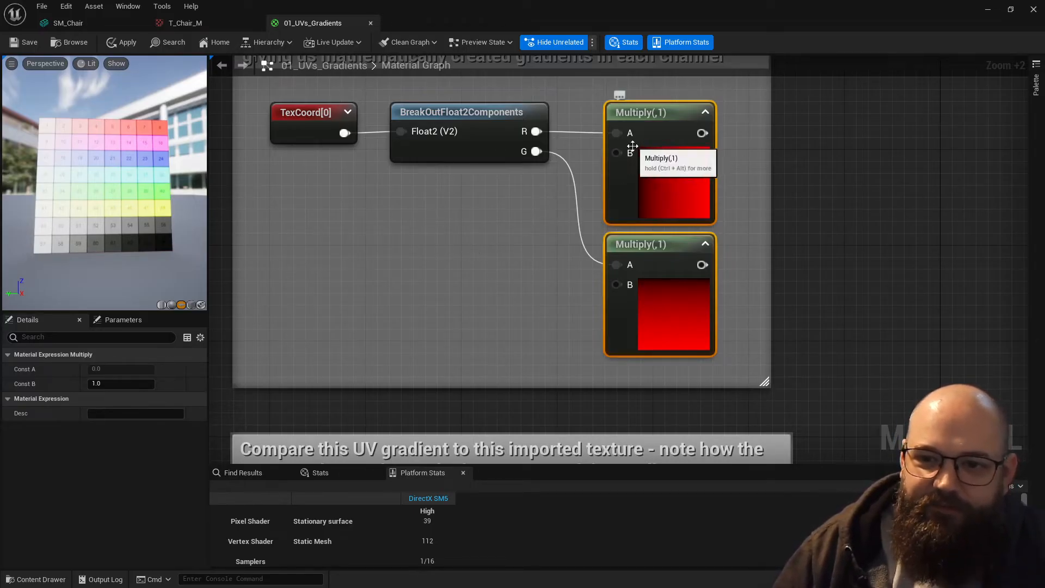
pyautogui.moveTo(497, 228); pyautogui.dragTo(473, 255, button='right')
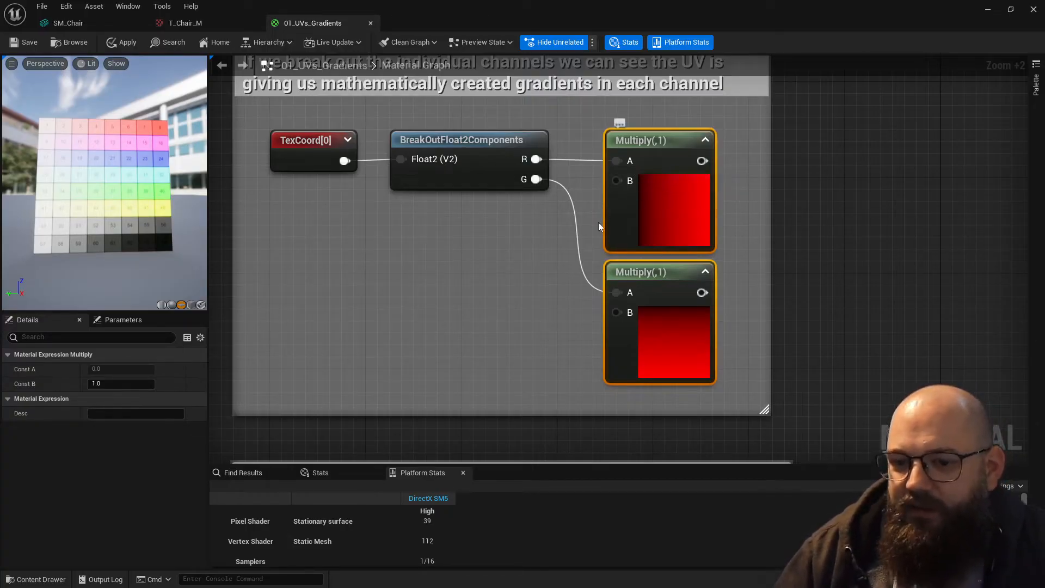
pyautogui.moveTo(485, 361); pyautogui.dragTo(537, 63, button='right')
pyautogui.scroll(-2, 520, 380)
pyautogui.moveTo(545, 300); pyautogui.dragTo(534, 238, button='right')
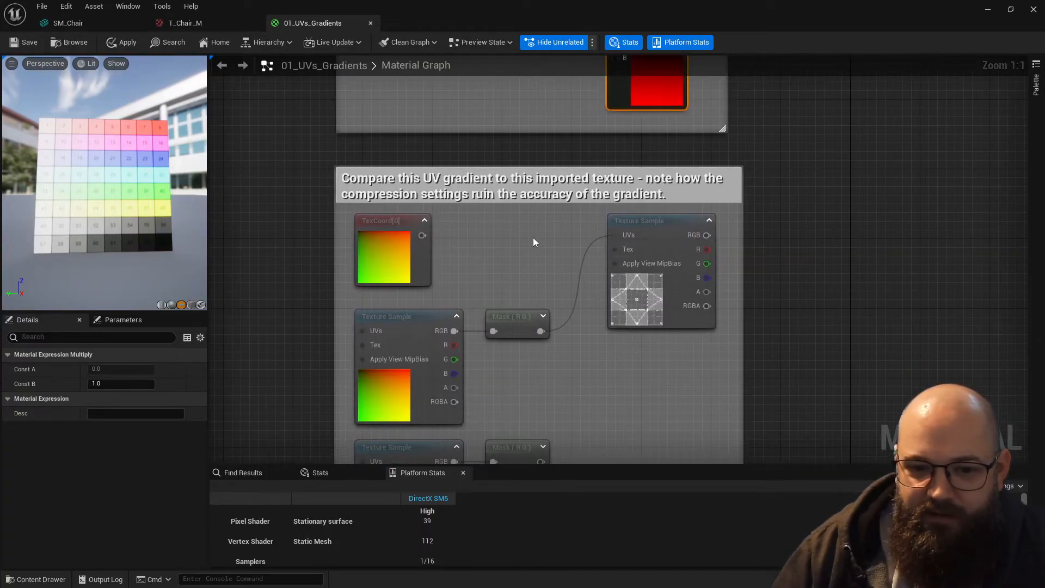
pyautogui.click(533, 238)
pyautogui.click(385, 257)
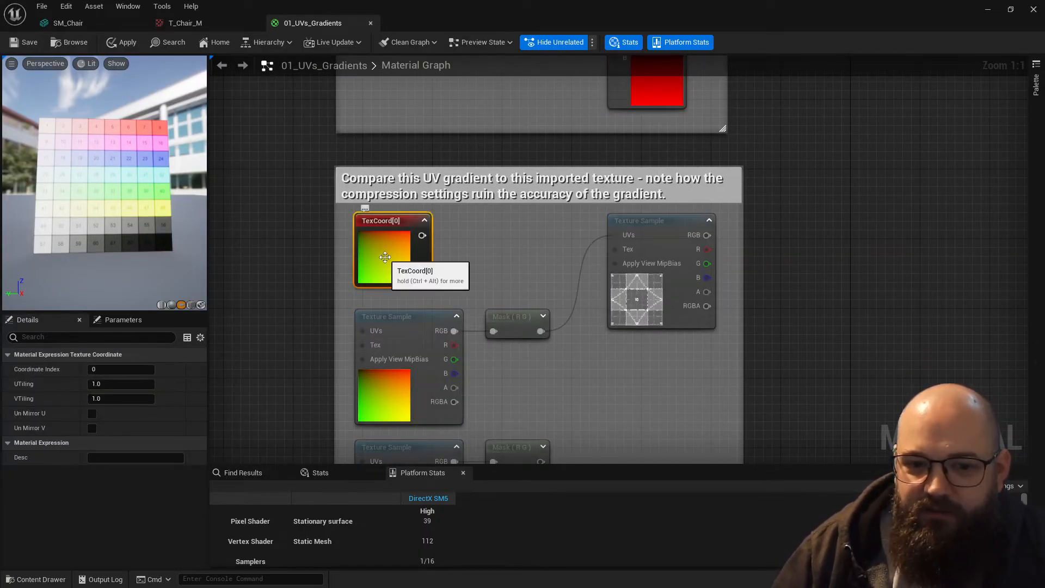
pyautogui.scroll(5, 385, 257)
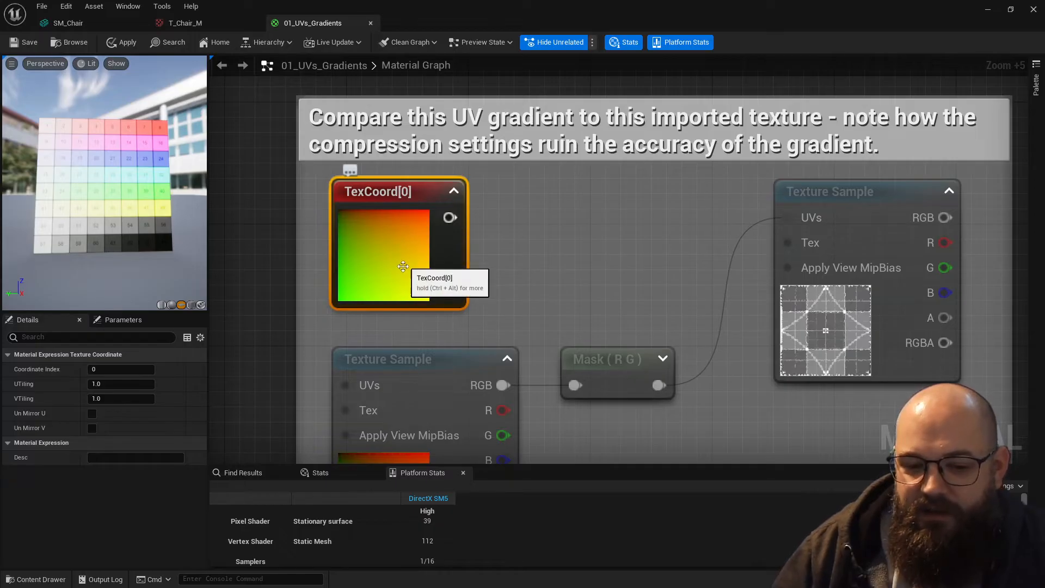
# - Preview the T_Debug_UV2 Texture Sample of the comparison section on the preview mesh
pyautogui.scroll(-1, 383, 259)
pyautogui.click(558, 294)
pyautogui.moveTo(558, 294); pyautogui.dragTo(472, 210, button='right')
pyautogui.click(729, 232)
pyautogui.press('space')
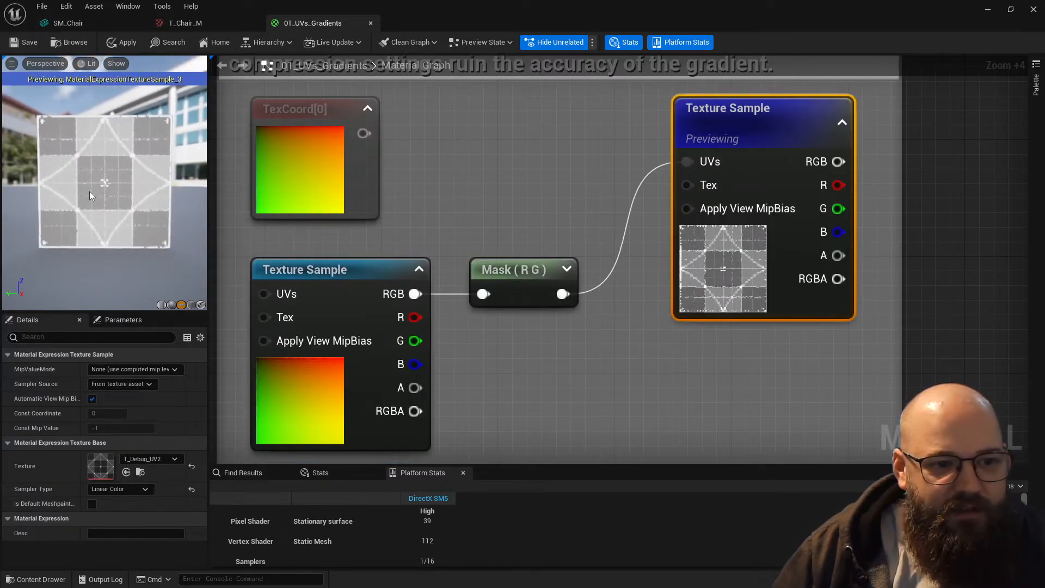
# - Connect TexCoord[0] to the UVs of the T_Debug_UV2 Texture Sample and inspect the pattern closely on the preview mesh
pyautogui.click(502, 180)
pyautogui.moveTo(687, 161); pyautogui.dragTo(363, 134)
pyautogui.moveTo(148, 178); pyautogui.dragTo(149, 119)
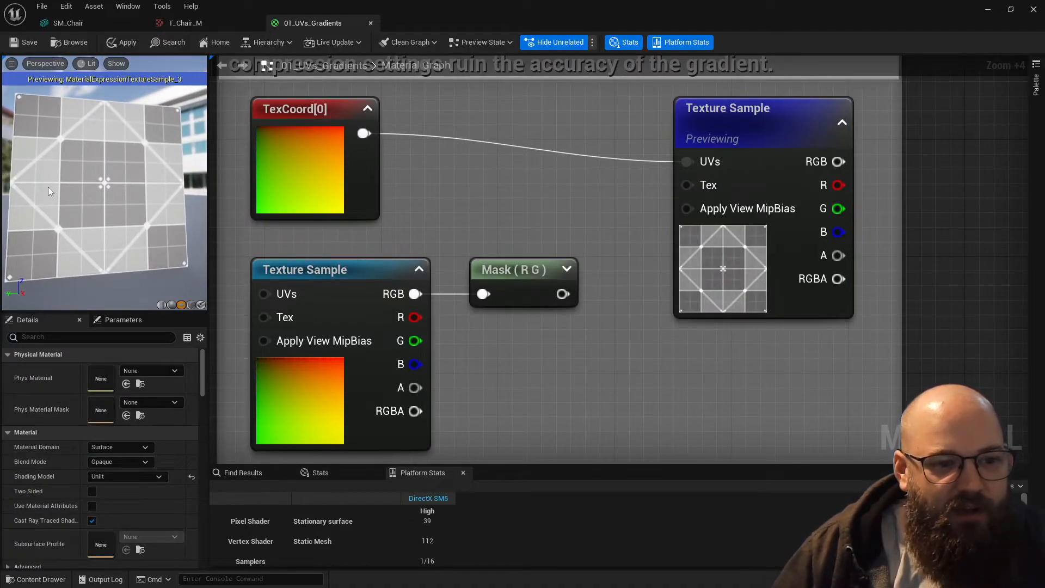
pyautogui.moveTo(120, 211); pyautogui.dragTo(115, 179, button='right')
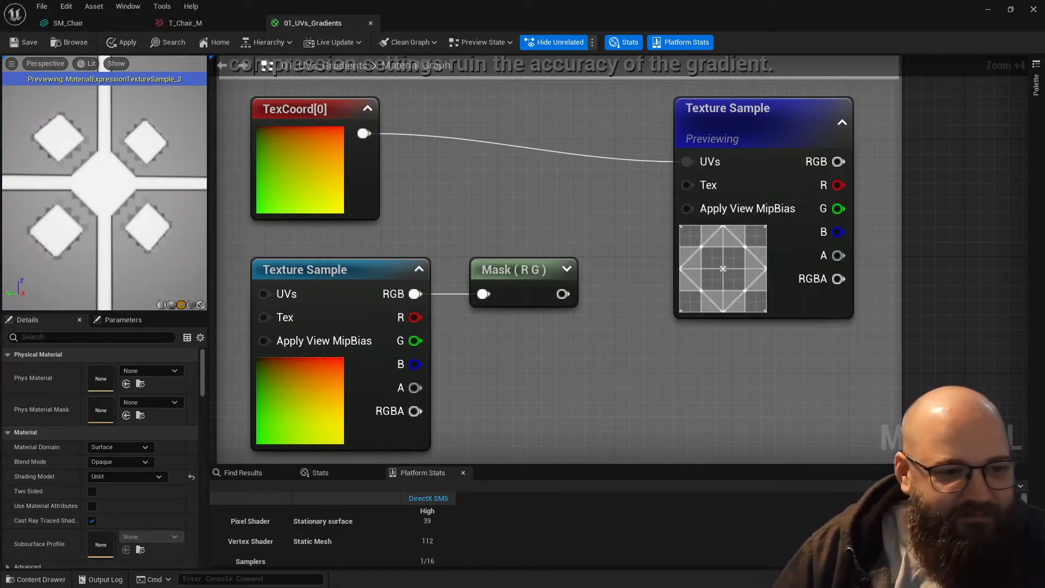
pyautogui.moveTo(115, 179); pyautogui.dragTo(116, 117, button='middle')
pyautogui.moveTo(115, 180)
pyautogui.mouseDown(button='right')
pyautogui.moveTo(115, 166)
pyautogui.moveTo(128, 176)
pyautogui.mouseUp(button='right')
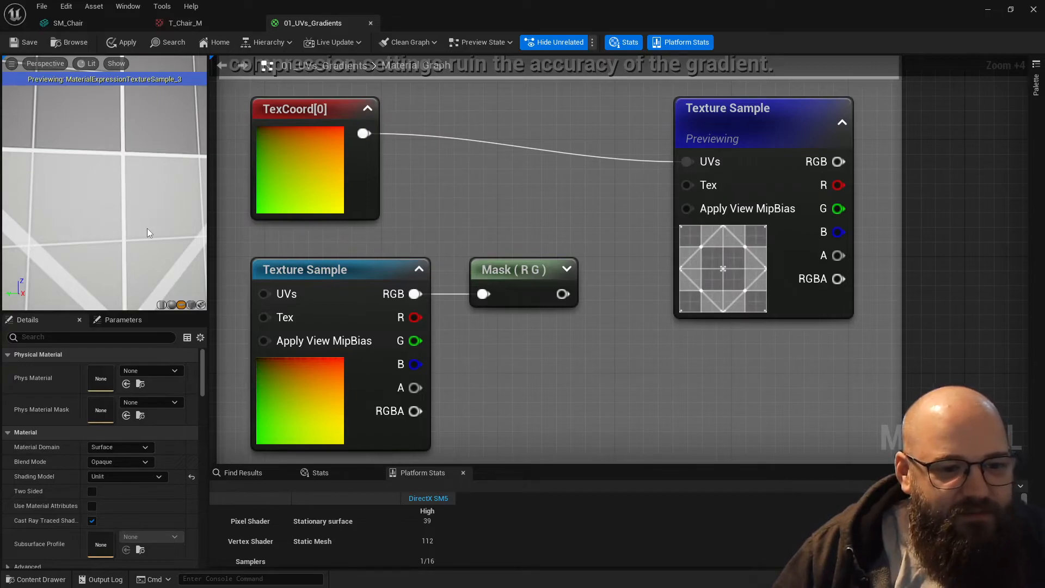
pyautogui.moveTo(147, 232); pyautogui.dragTo(147, 256, button='right')
pyautogui.moveTo(139, 162)
pyautogui.mouseDown()
pyautogui.moveTo(138, 122)
pyautogui.moveTo(138, 162)
pyautogui.mouseUp()
pyautogui.moveTo(139, 163); pyautogui.dragTo(130, 210, button='middle')
# - Connect the T_Fake_UV sample's Mask (R G) output to the T_Debug_UV2 sample's UVs and inspect the distortion on the preview mesh
pyautogui.click(299, 410)
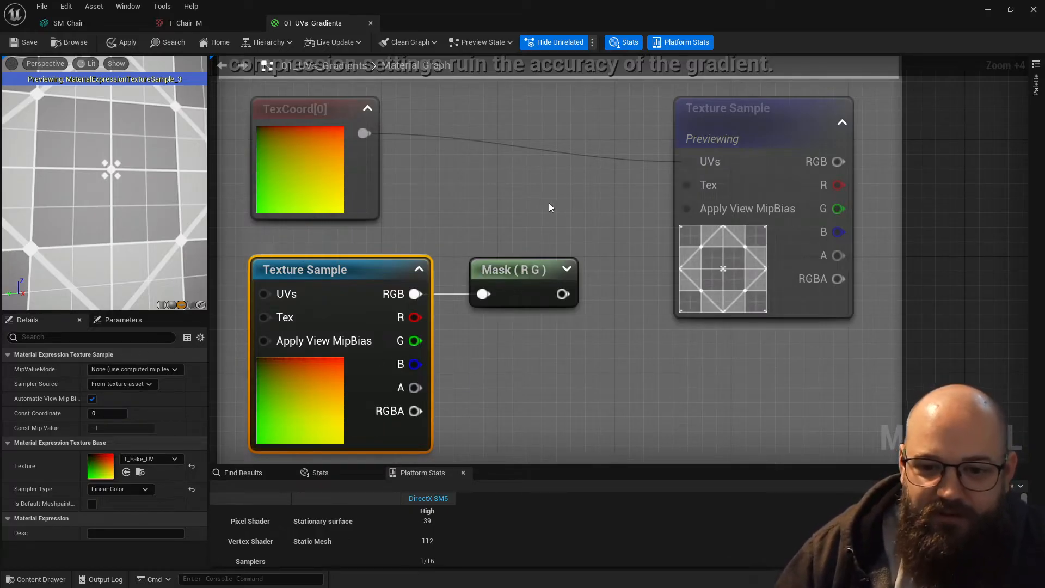
pyautogui.click(578, 303)
pyautogui.moveTo(697, 162); pyautogui.dragTo(697, 162)
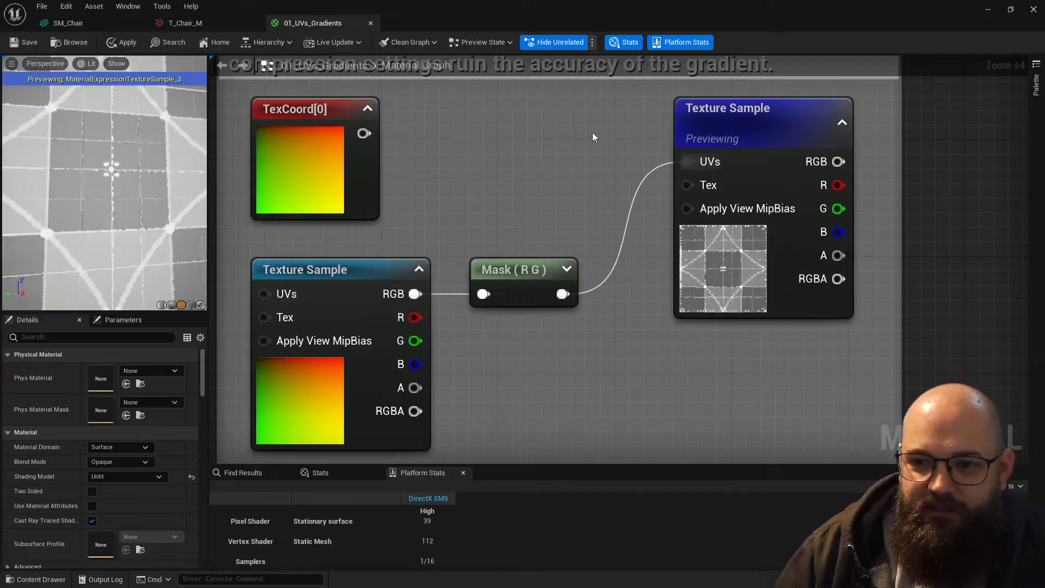
pyautogui.moveTo(100, 203); pyautogui.dragTo(104, 198)
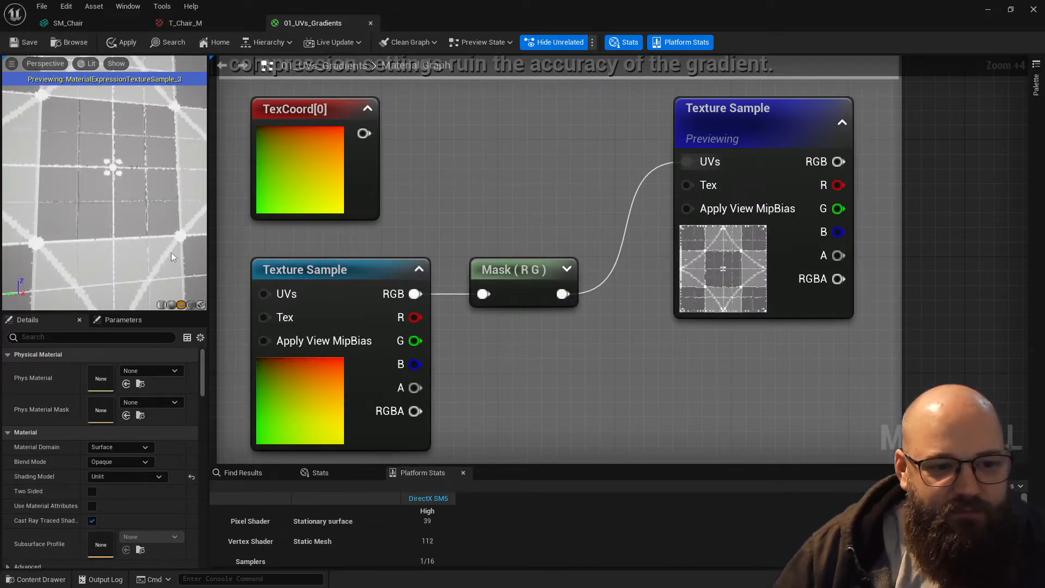
pyautogui.moveTo(161, 219); pyautogui.dragTo(165, 226)
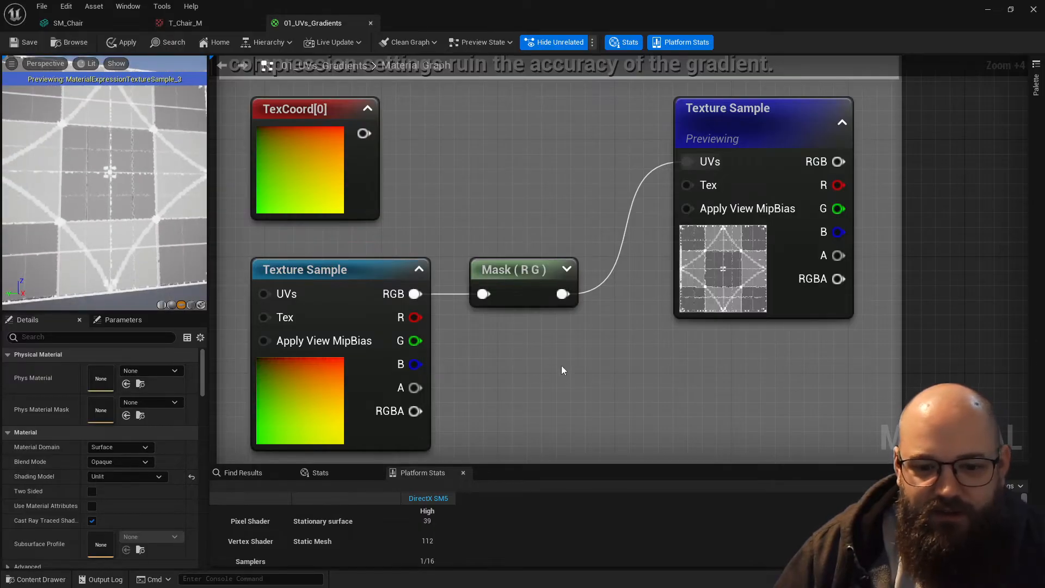
# - Add a LinearGradient node below TexCoord[0] in the individual channels section
pyautogui.scroll(-4, 563, 372)
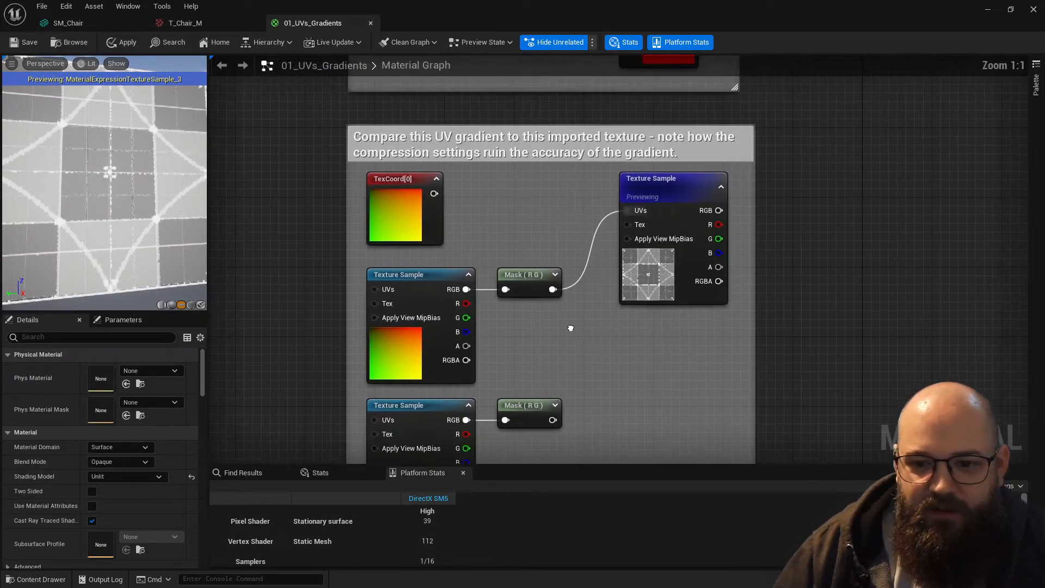
pyautogui.moveTo(571, 328); pyautogui.dragTo(559, 342, button='right')
pyautogui.moveTo(529, 229); pyautogui.dragTo(511, 227, button='right')
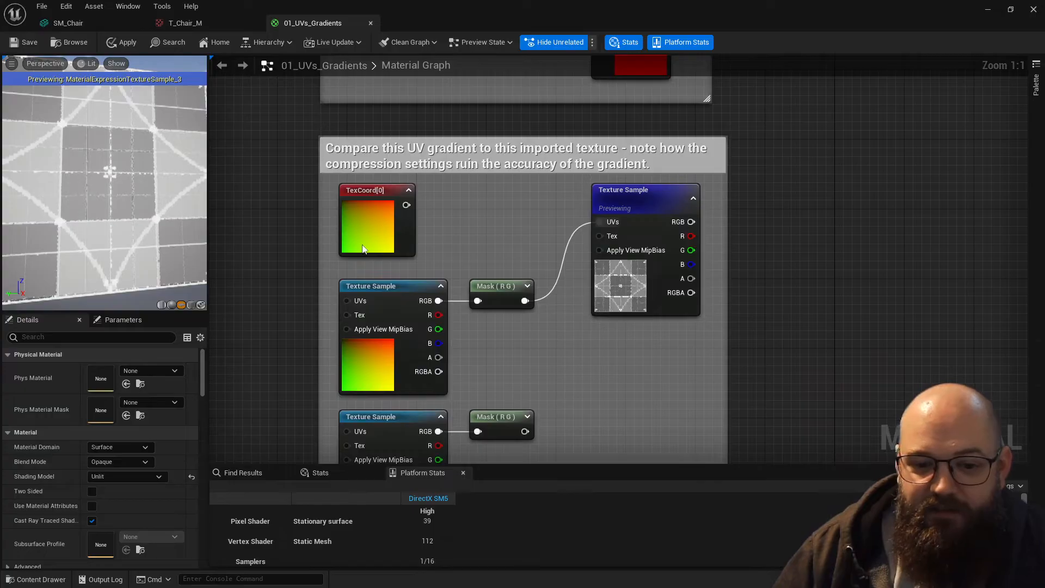
pyautogui.moveTo(549, 384); pyautogui.dragTo(526, 587, button='right')
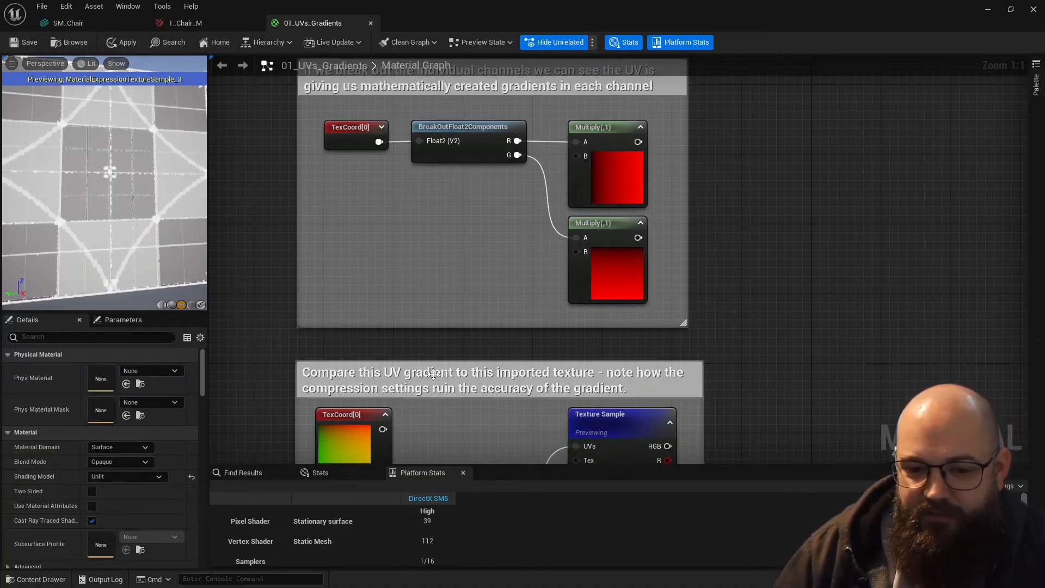
pyautogui.moveTo(463, 316); pyautogui.dragTo(492, 309, button='right')
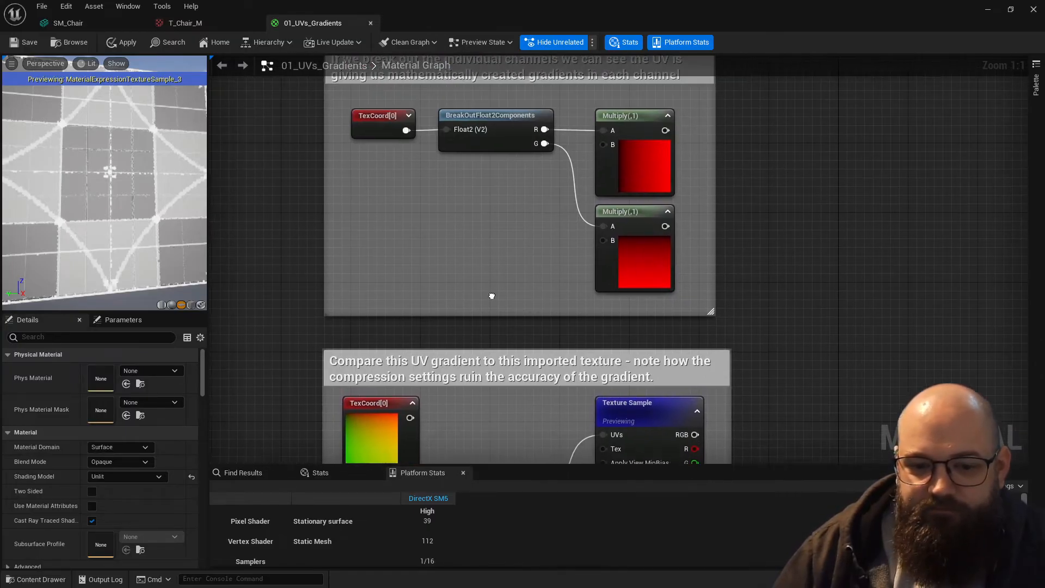
pyautogui.rightClick(377, 237)
pyautogui.write('lineargrad')
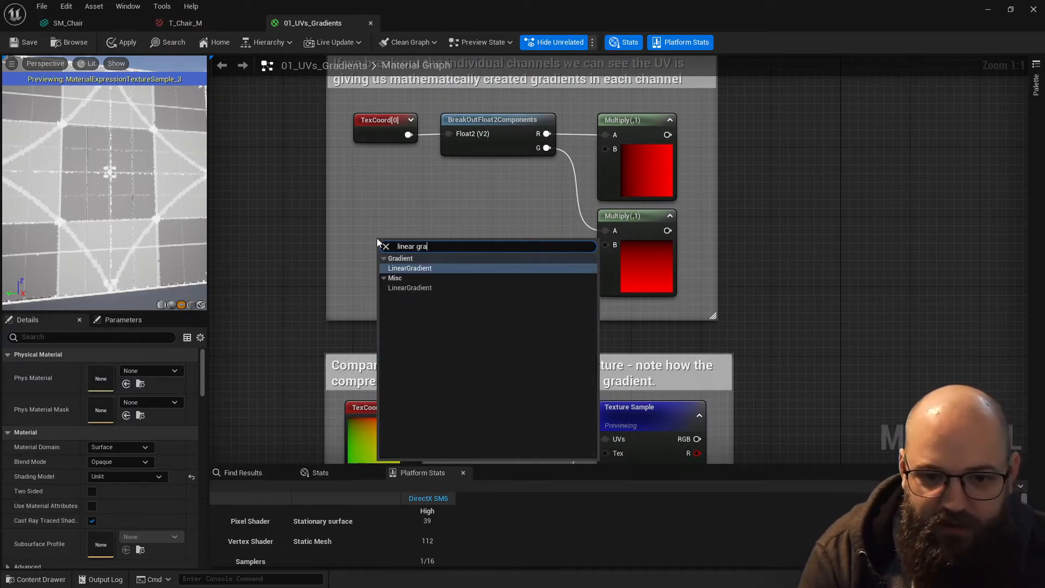
pyautogui.press('Return')
pyautogui.moveTo(419, 245); pyautogui.dragTo(395, 224)
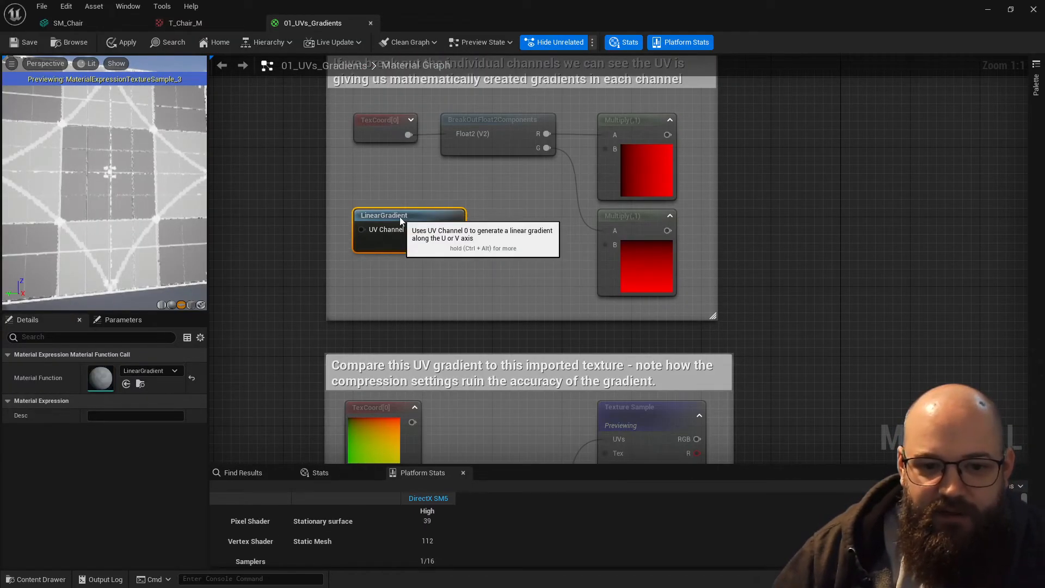
pyautogui.click(420, 187)
pyautogui.click(420, 218)
pyautogui.click(420, 216)
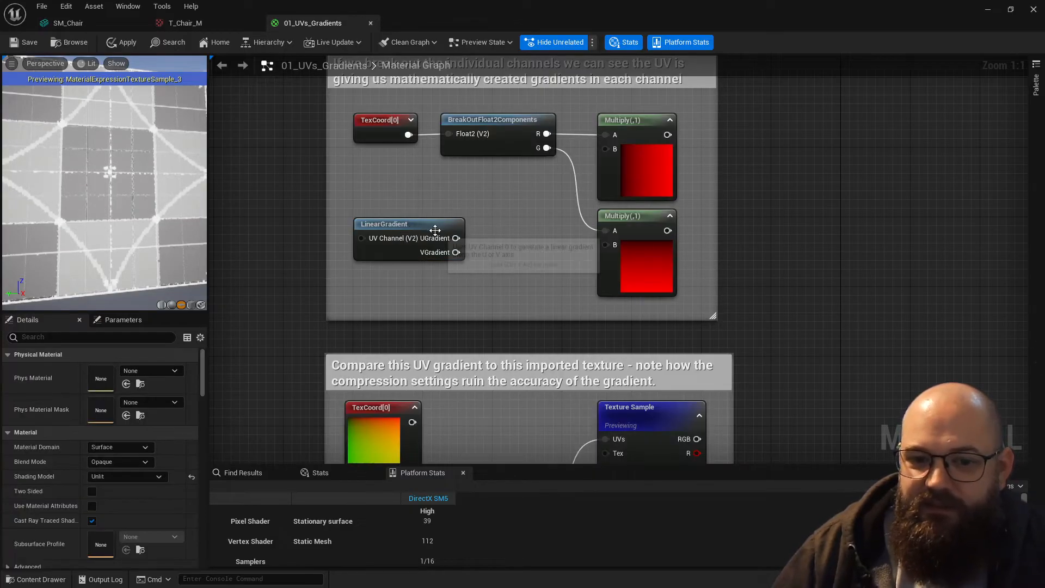
# - Open the LinearGradient function and examine how TexCoord[0] is masked into the UGradient and VGradient outputs
pyautogui.doubleClick(414, 224)
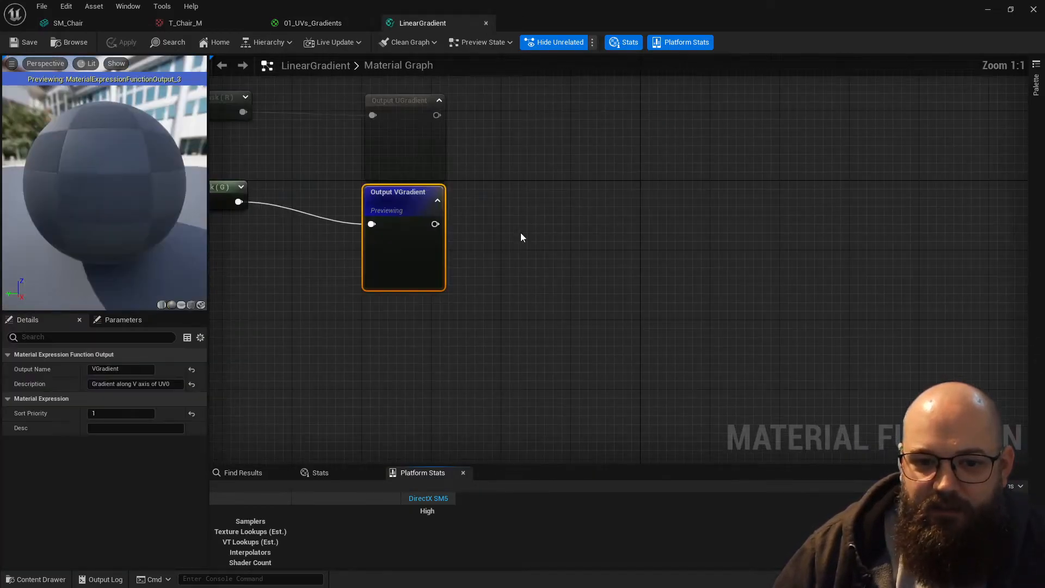
pyautogui.click(292, 206)
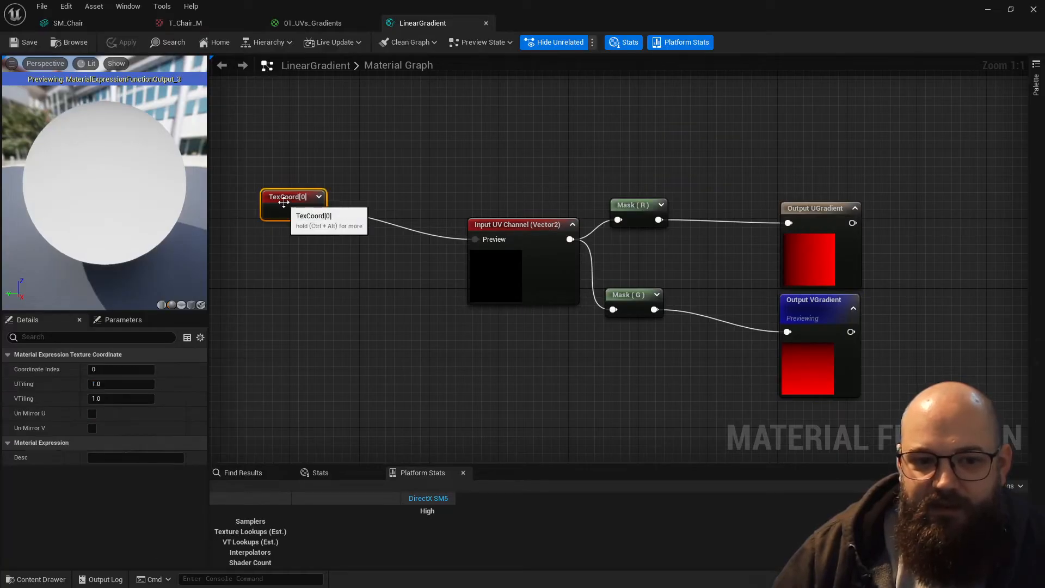
pyautogui.click(638, 212)
pyautogui.click(631, 304)
pyautogui.click(809, 260)
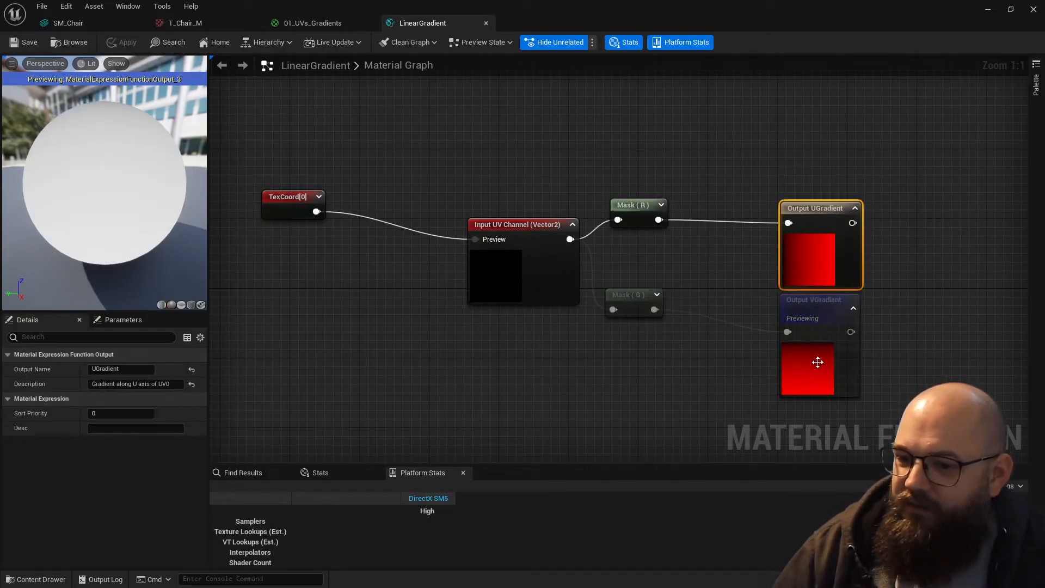
pyautogui.click(635, 373)
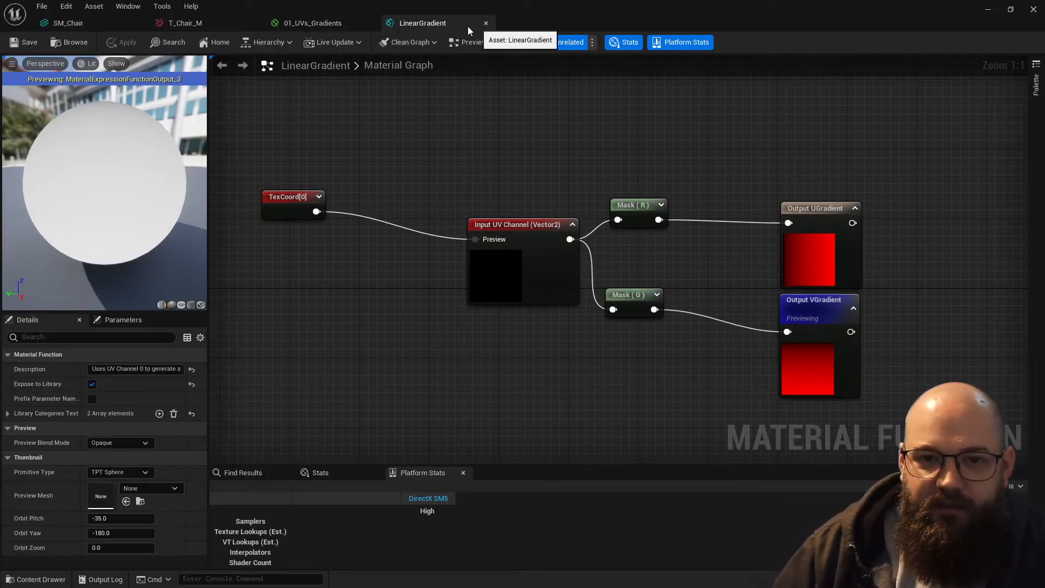
# - Return to the 01_UVs_Gradients material and delete the LinearGradient node
pyautogui.click(329, 23)
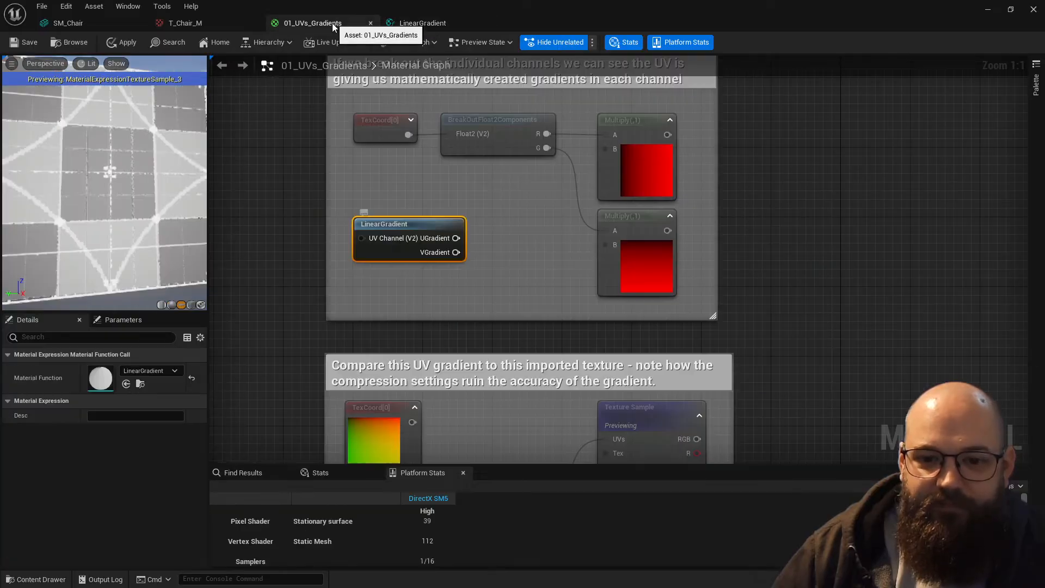
pyautogui.click(481, 206)
pyautogui.click(409, 257)
pyautogui.press('Delete')
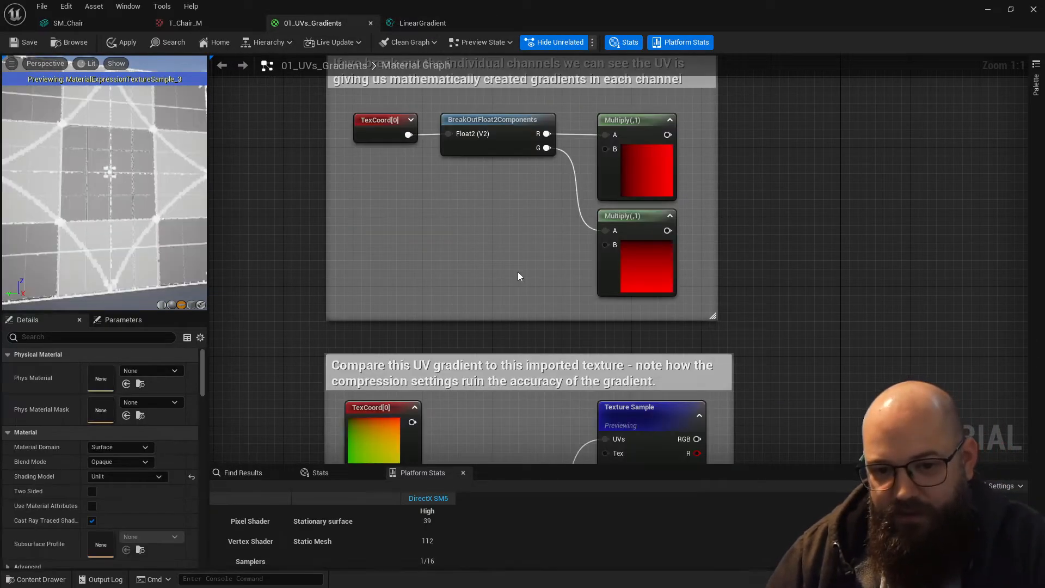
# - Open the T_Fake_UV texture from the upper gradient Texture Sample and examine its compression and sRGB settings
pyautogui.moveTo(515, 297); pyautogui.dragTo(518, 37, button='right')
pyautogui.moveTo(623, 302); pyautogui.dragTo(606, 249, button='right')
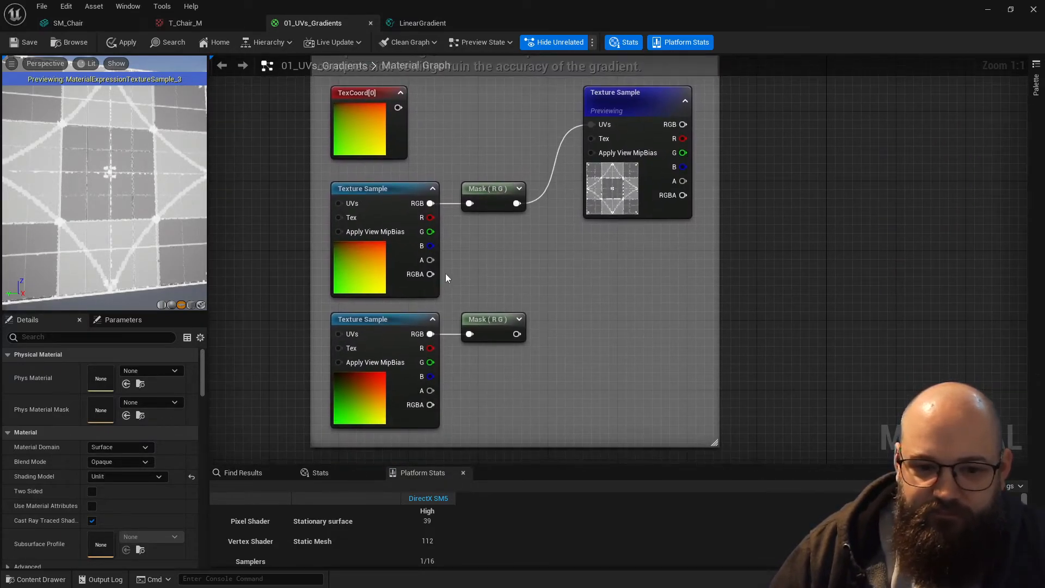
pyautogui.click(362, 389)
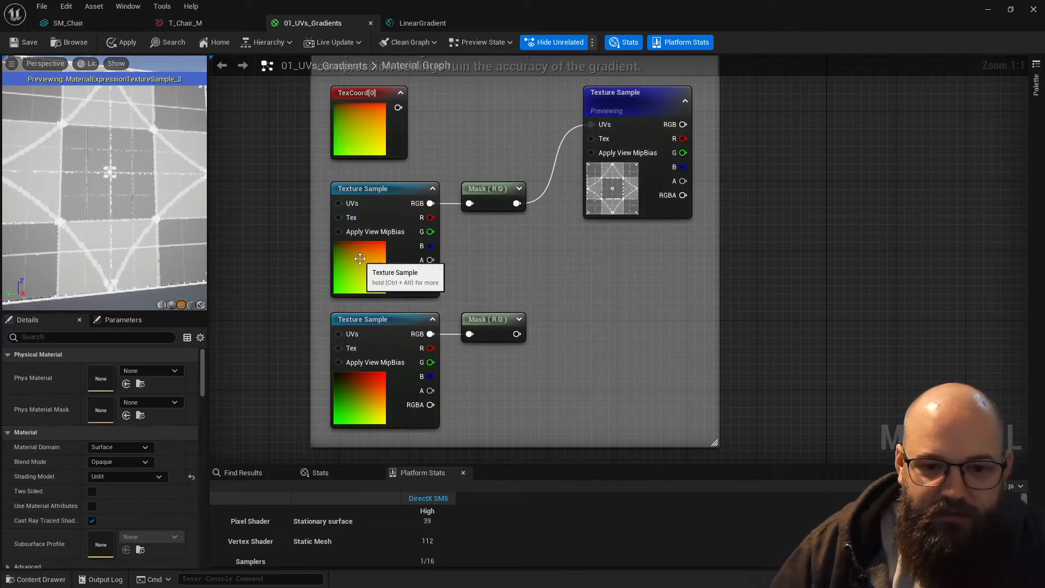
pyautogui.click(359, 269)
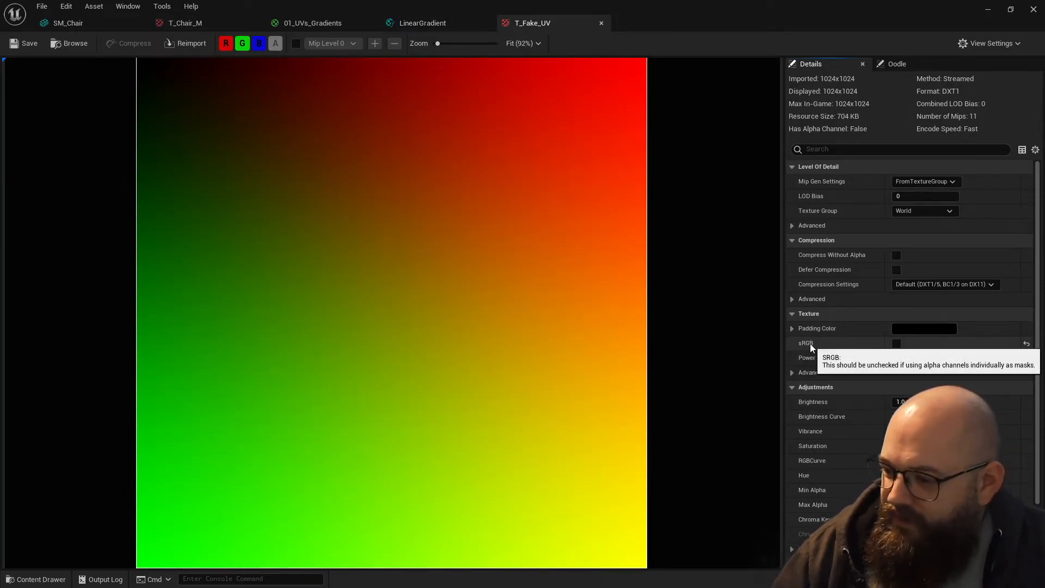
# - Return to the material and open the T_Fake_UV_sRGB texture of the lower Texture Sample to check its sRGB setting
pyautogui.click(302, 22)
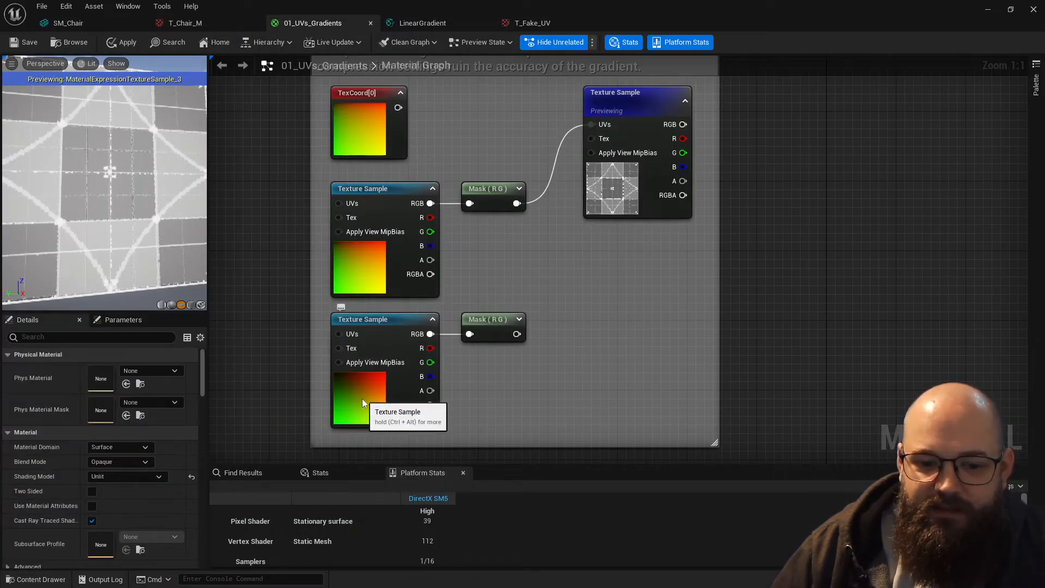
pyautogui.click(366, 339)
pyautogui.doubleClick(101, 466)
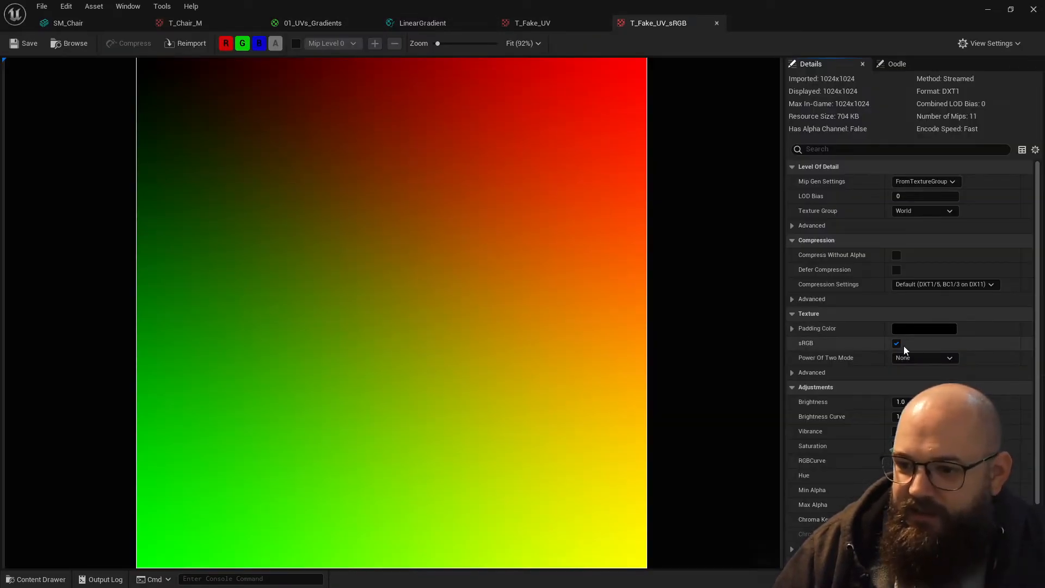
# - In the 01_UVs_Gradients material, connect the T_Fake_UV_sRGB sample's Mask (R G) to the T_Debug_UV2 sample's UVs and inspect the preview
pyautogui.click(303, 22)
pyautogui.click(519, 124)
pyautogui.moveTo(604, 125); pyautogui.dragTo(517, 334)
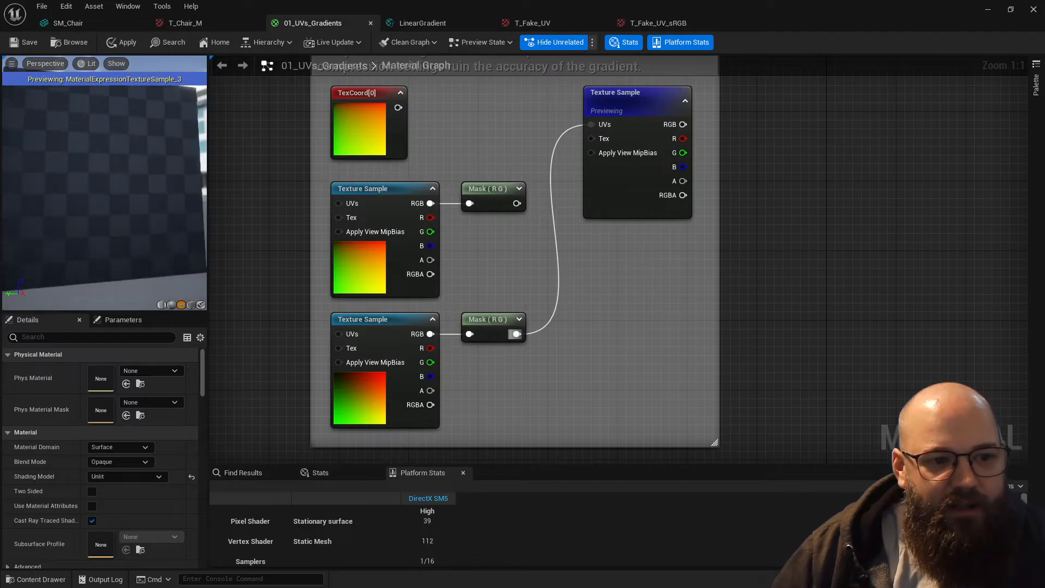
pyautogui.moveTo(124, 207); pyautogui.dragTo(126, 188)
pyautogui.scroll(-3, 124, 207)
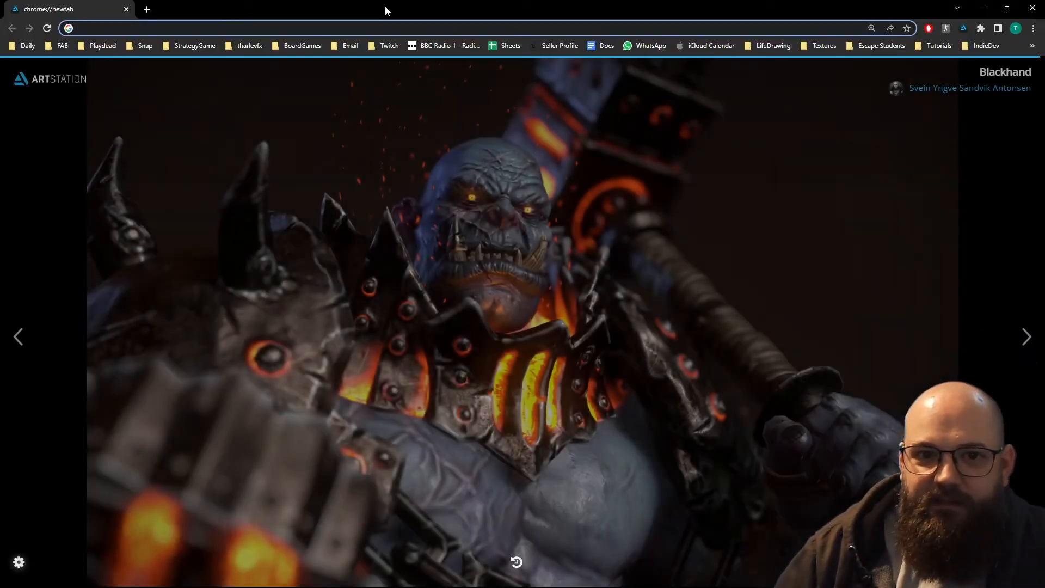
# - Switch to Chrome and search the web for "linear space vs gamma space"
pyautogui.click(386, 23)
pyautogui.write('linear space ')
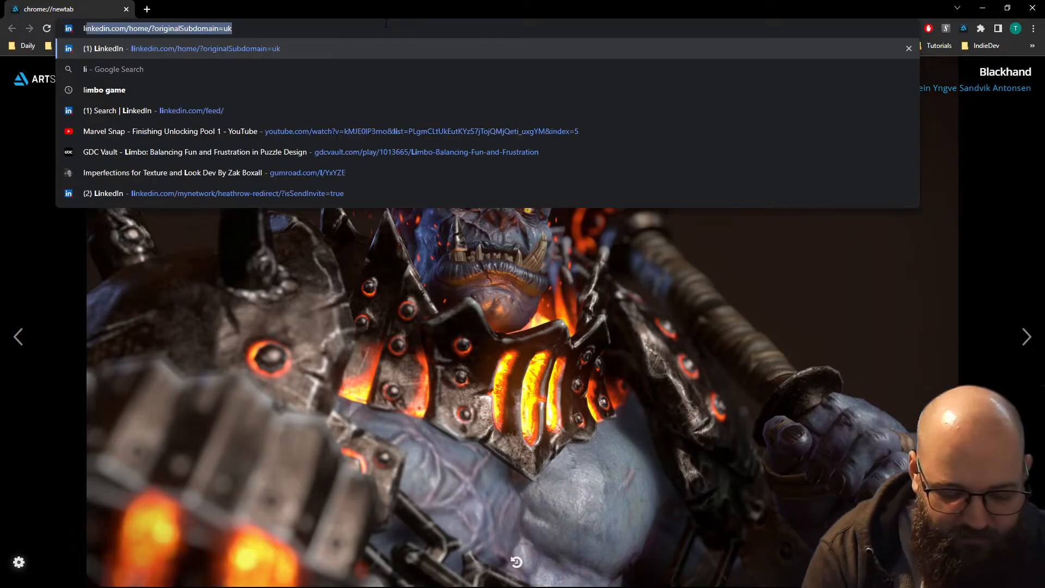
pyautogui.write('vs gamma spa')
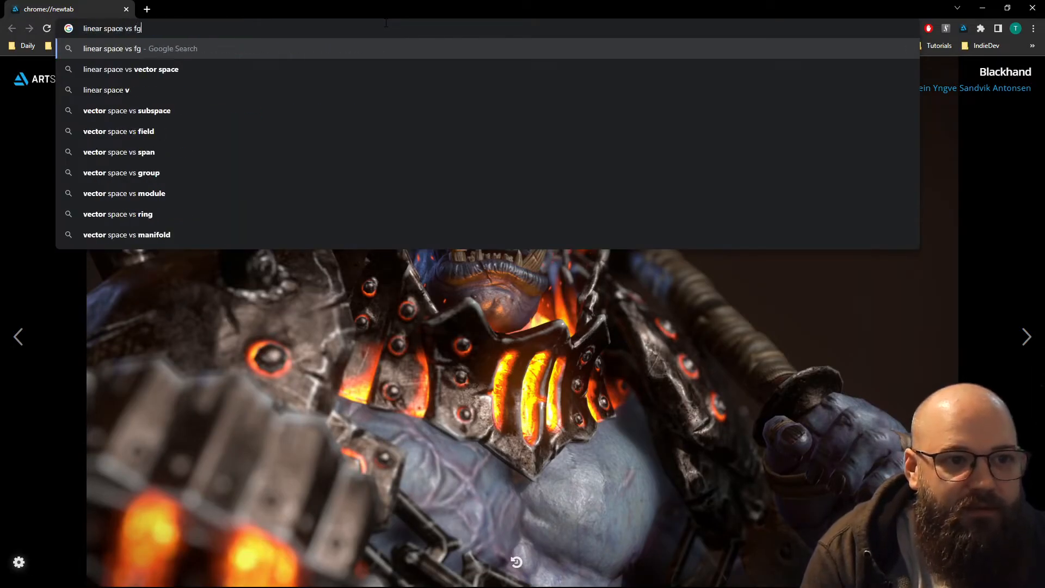
pyautogui.write('ce')
pyautogui.press('Return')
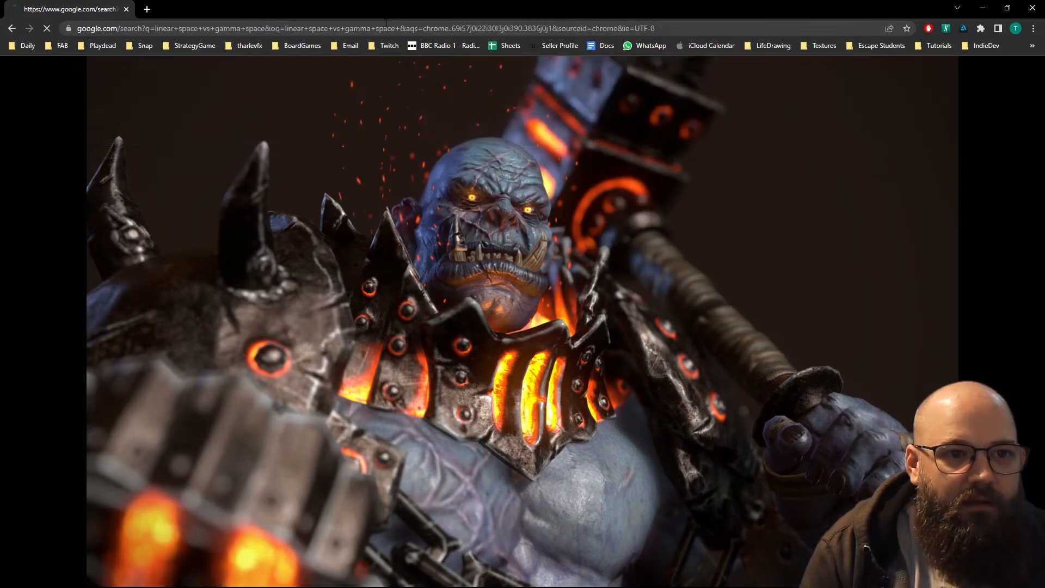
# - Show the image results, open the KinematicSoup graph of the 0.45, 1.0 and 2.2 gamma curves, and examine it with its related images
pyautogui.click(182, 118)
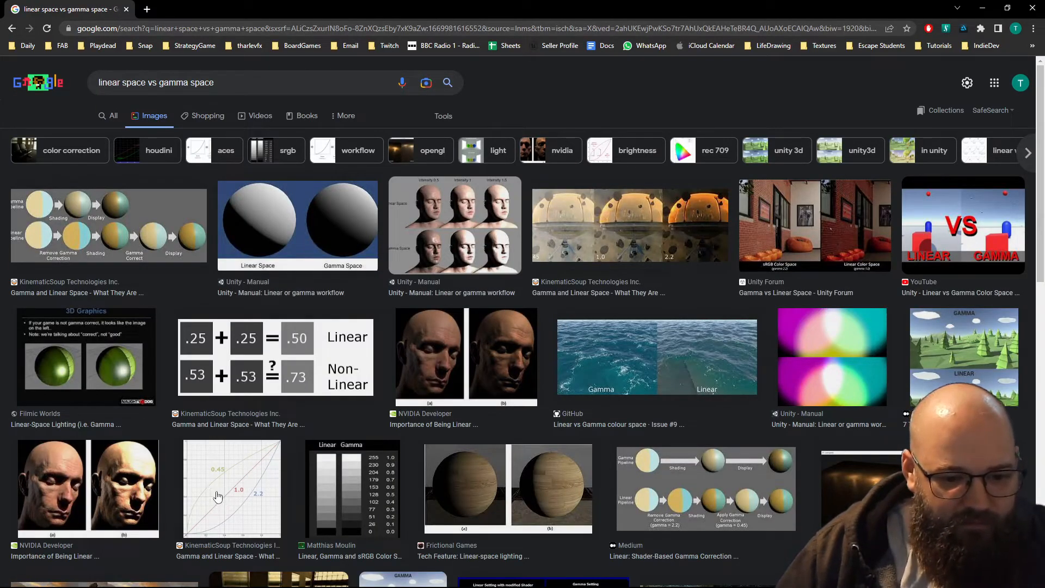
pyautogui.click(228, 498)
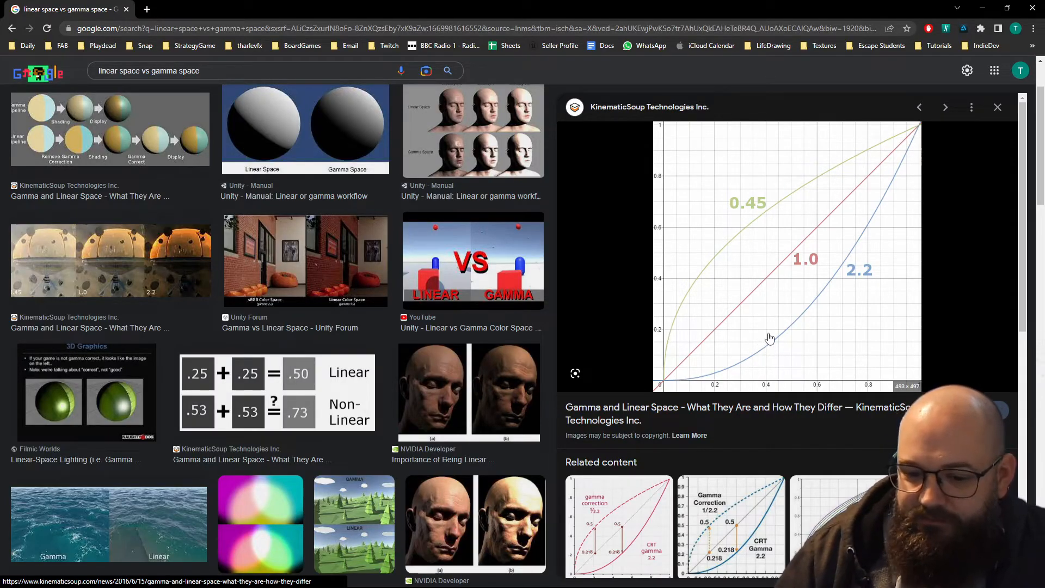
pyautogui.scroll(-2, 769, 338)
pyautogui.scroll(2, 763, 330)
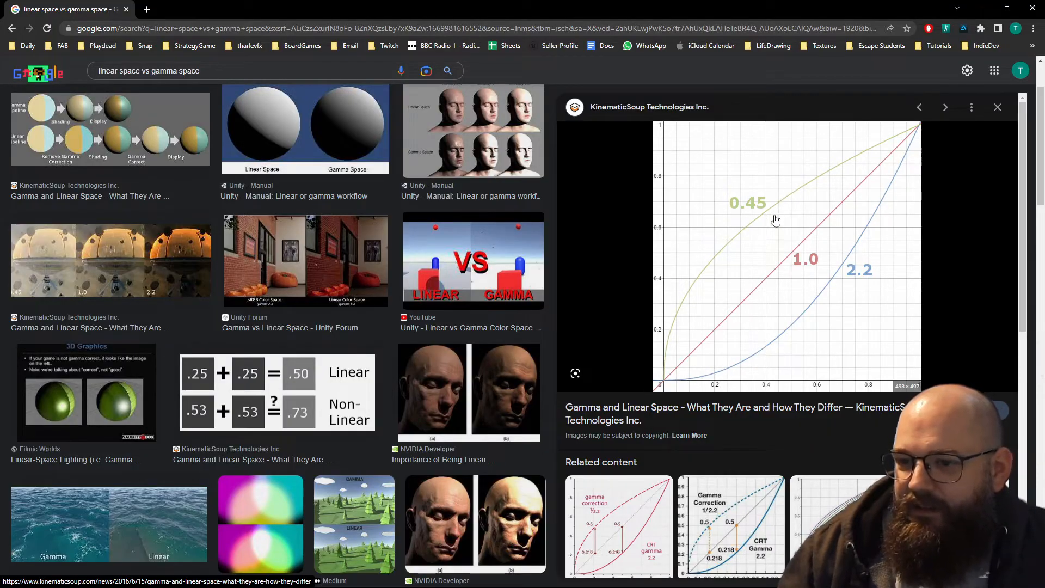
pyautogui.scroll(-5, 789, 290)
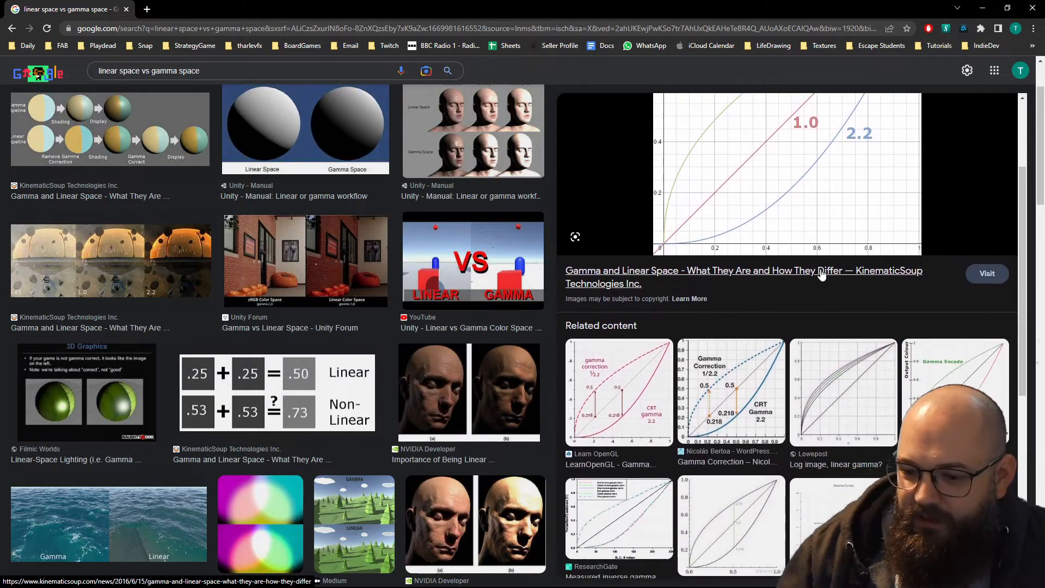
pyautogui.scroll(-2, 840, 302)
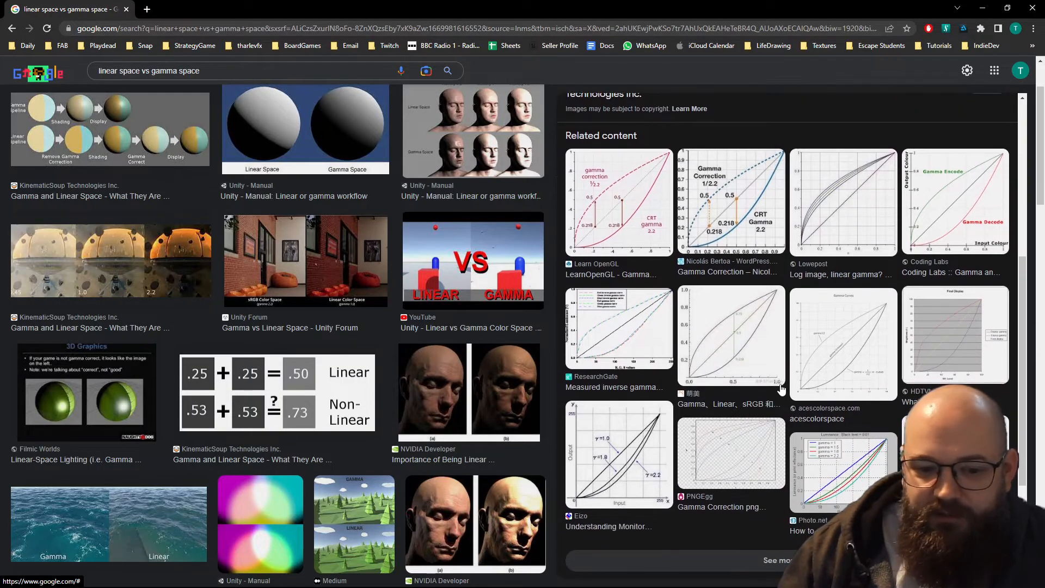
pyautogui.scroll(7, 781, 305)
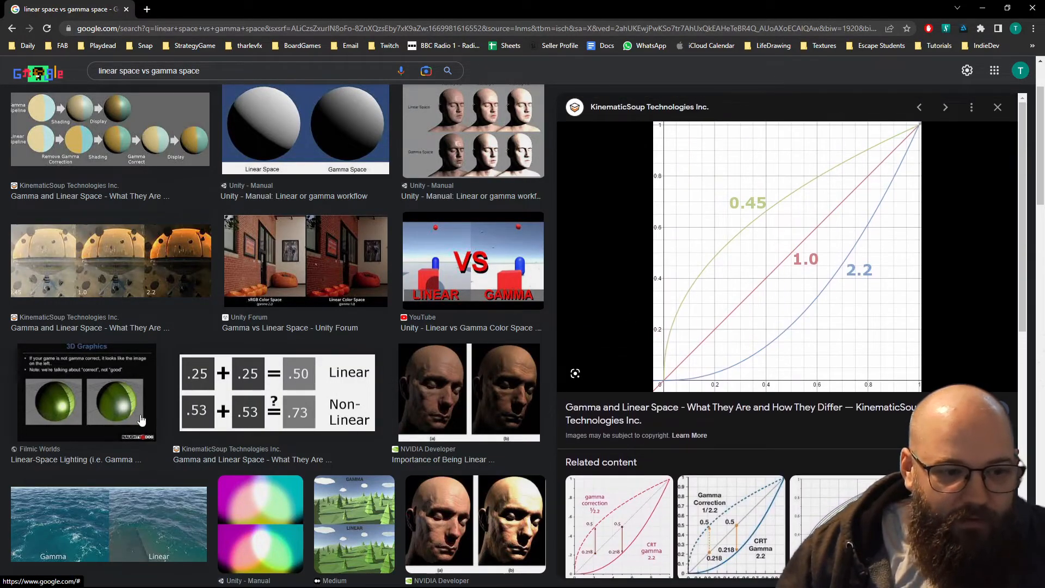
# - Switch back to Unreal Editor and filter the tharlevfx_tutorials content folder by Texture instead of Static Mesh
pyautogui.click(982, 9)
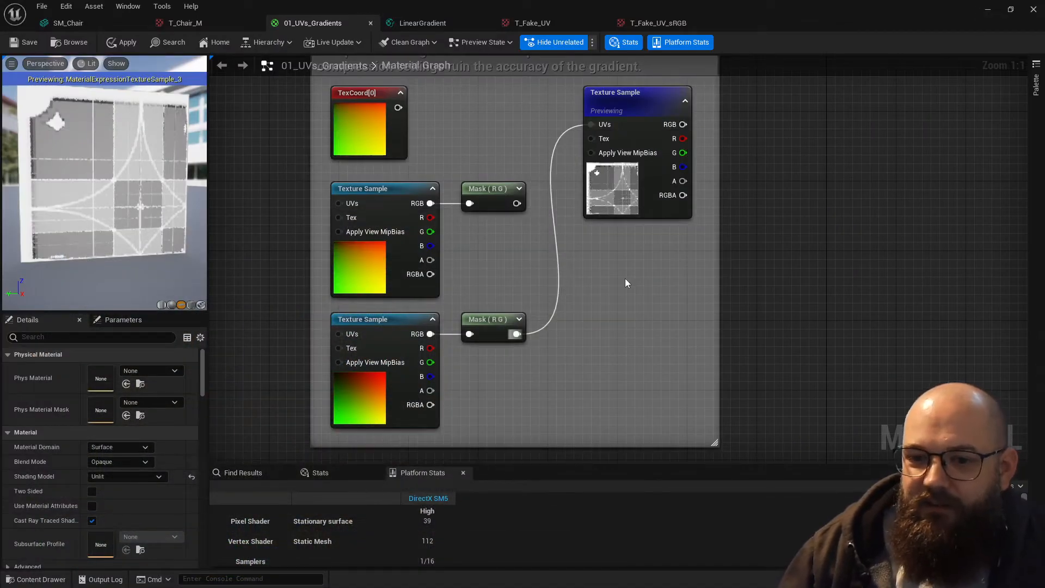
pyautogui.moveTo(625, 279); pyautogui.dragTo(649, 296, button='right')
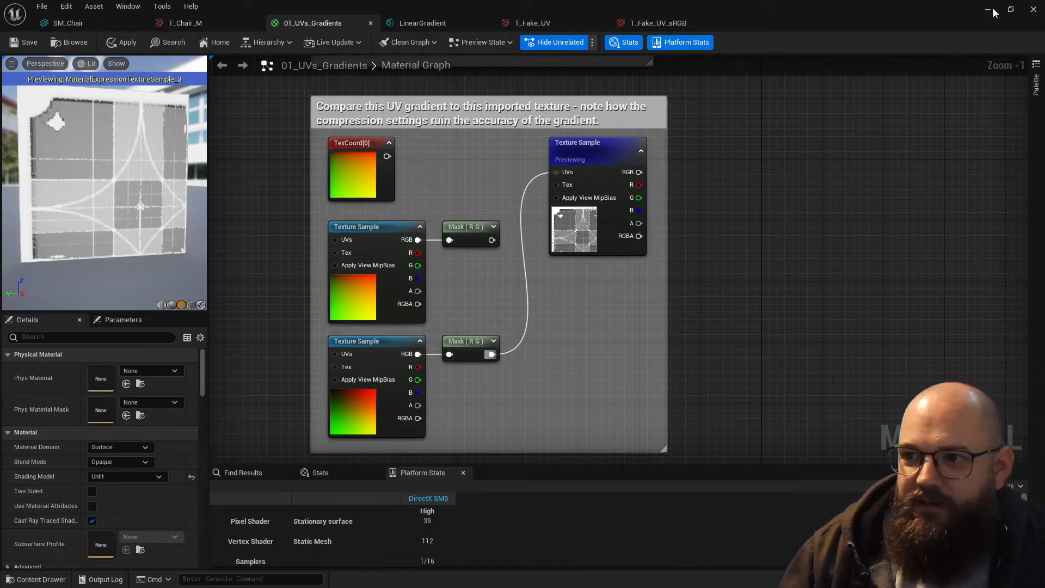
pyautogui.click(988, 10)
pyautogui.hotkey('ctrl', 'space')
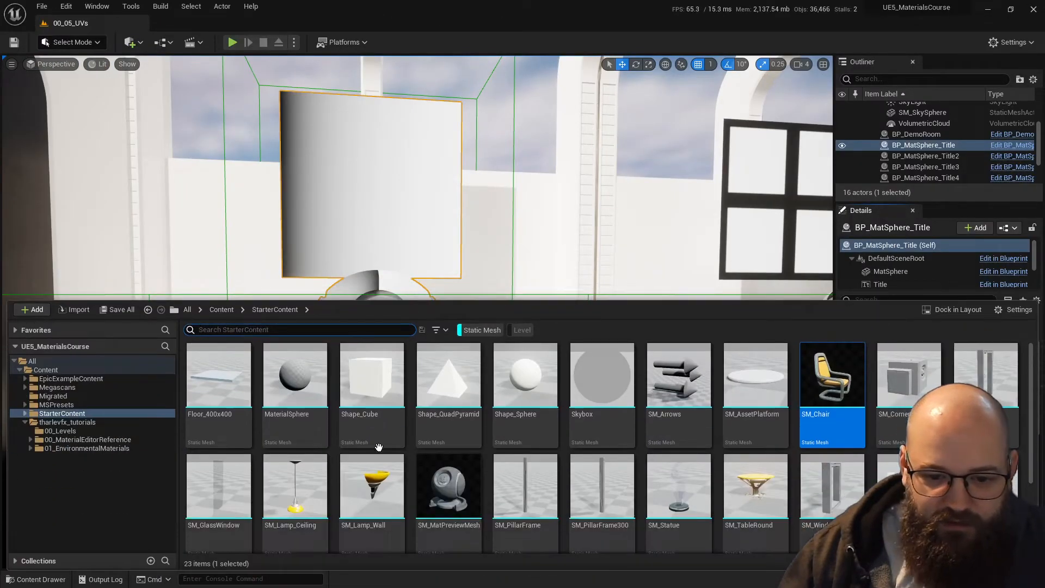
pyautogui.click(85, 423)
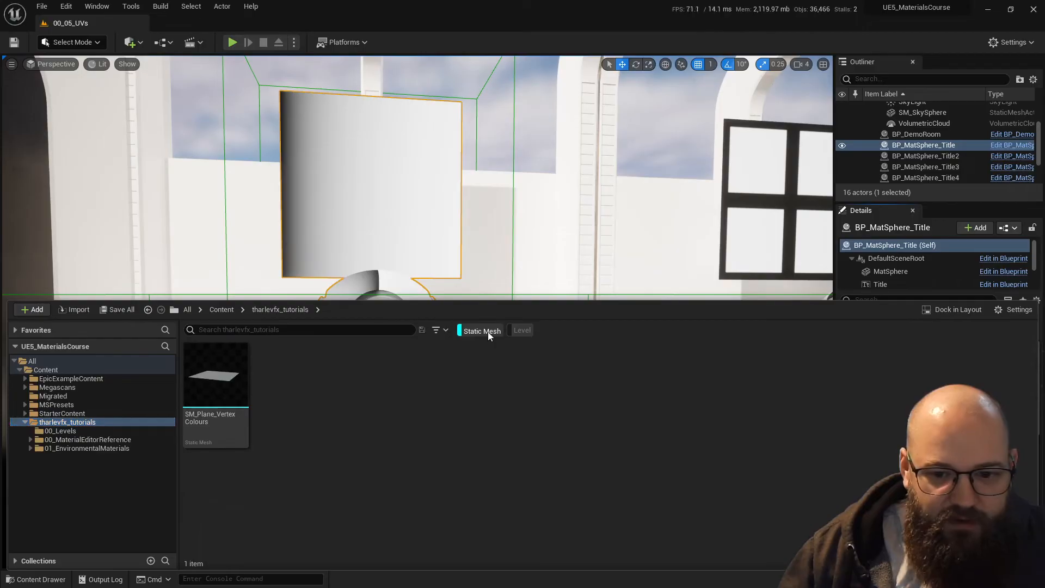
pyautogui.click(471, 329)
pyautogui.click(438, 330)
pyautogui.click(491, 348)
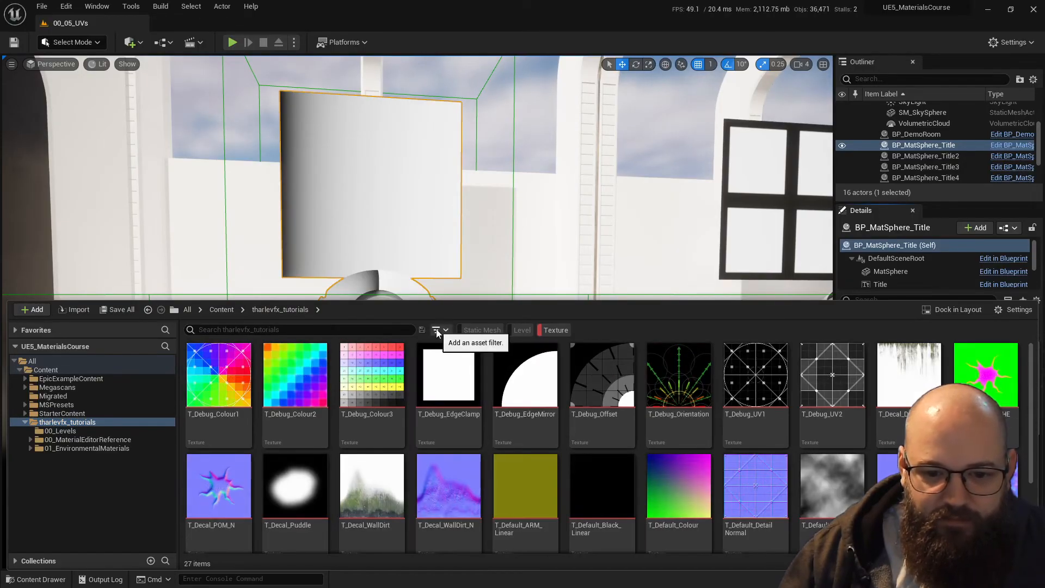
# - Open the T_Debug_Colour3 texture and examine its colour swatches and sRGB setting
pyautogui.click(362, 366)
pyautogui.doubleClick(362, 367)
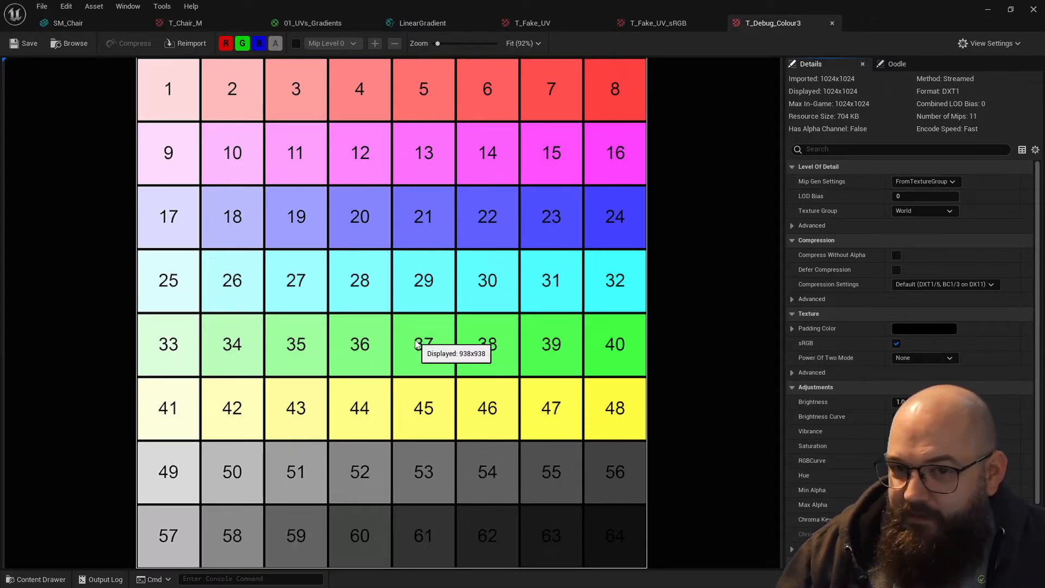
pyautogui.click(987, 9)
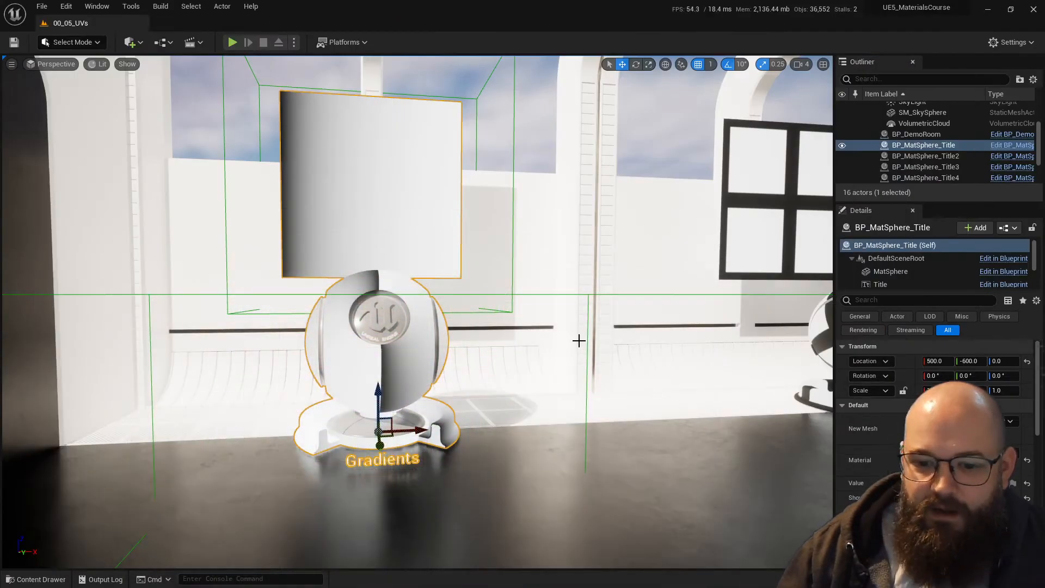
# - Open the T_Fake_UV_sRGB texture from the tharlevfx_tutorials folder and examine its gradient and sRGB setting
pyautogui.hotkey('ctrl', 'space')
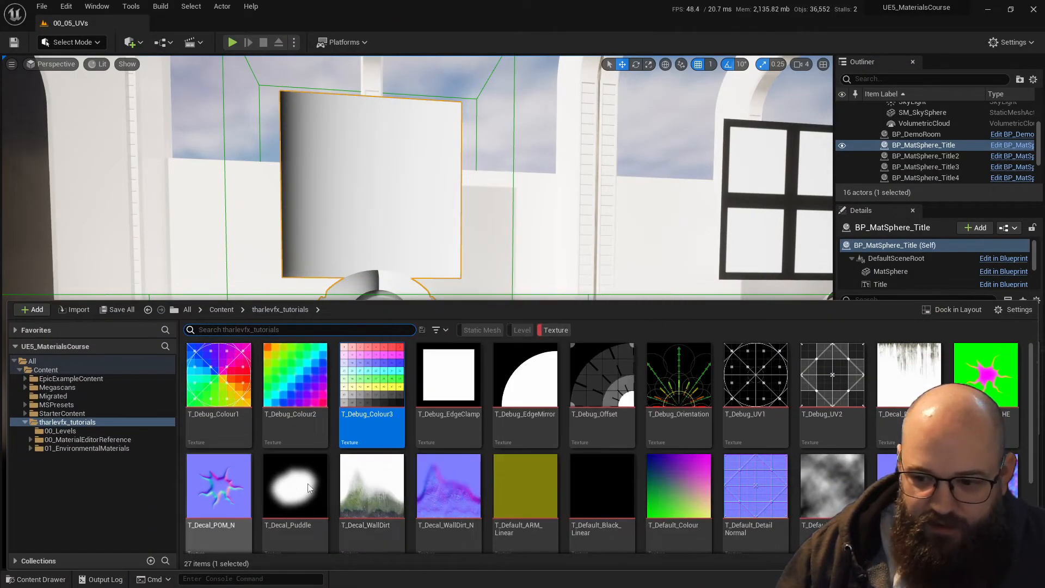
pyautogui.scroll(-2, 836, 464)
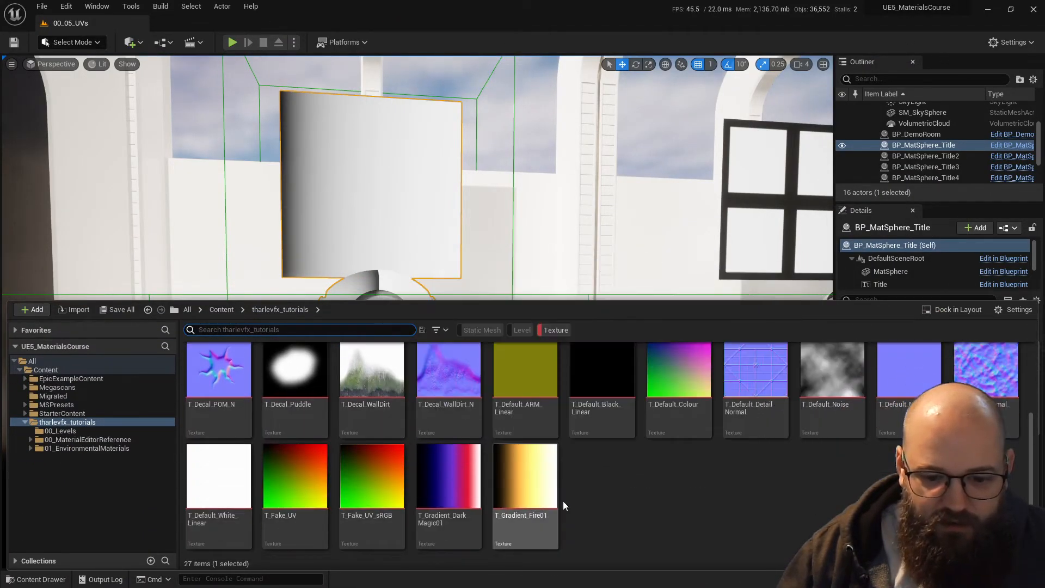
pyautogui.click(365, 482)
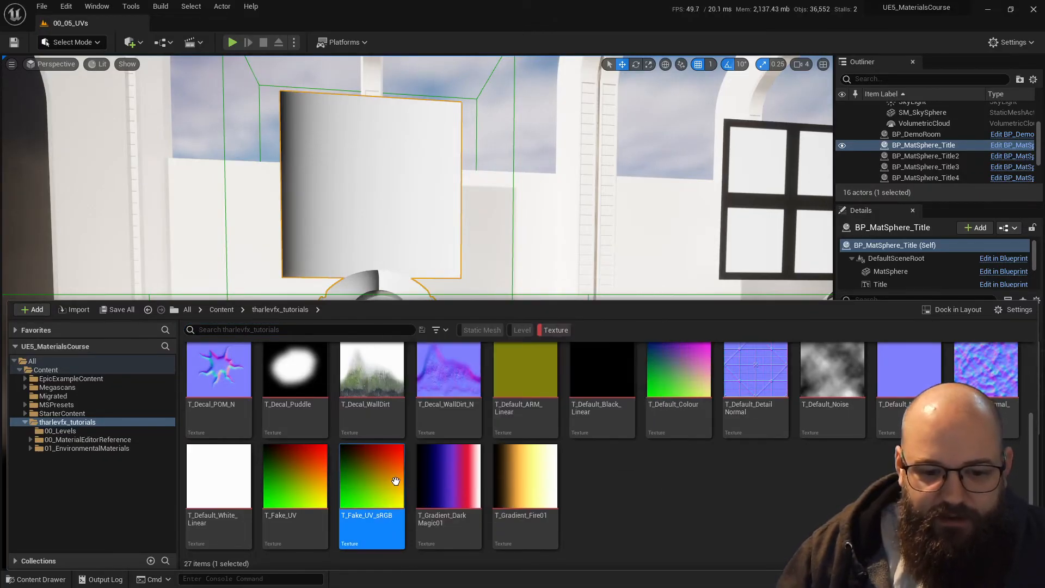
pyautogui.doubleClick(361, 481)
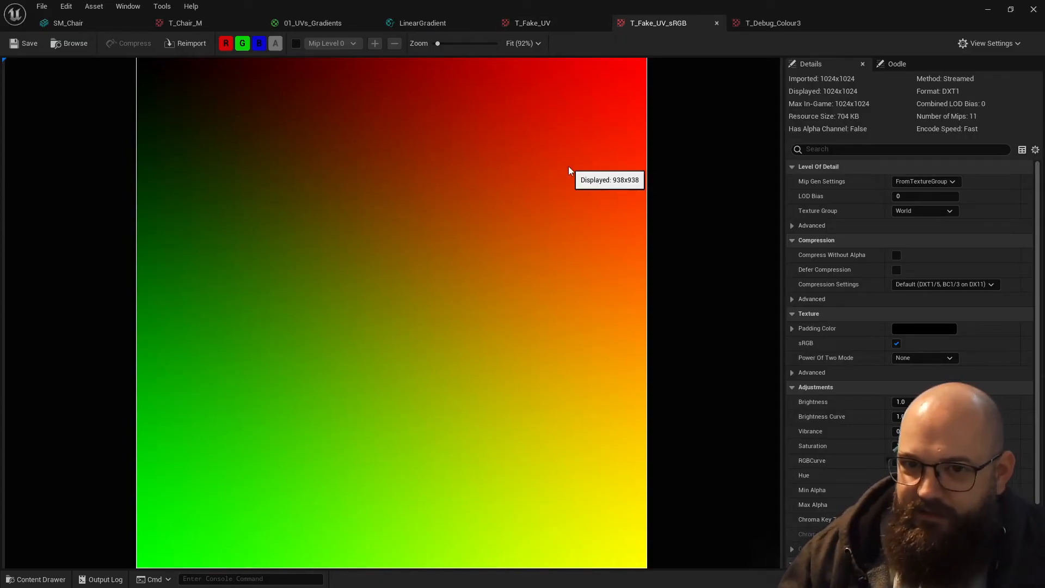
# - Review the imported-gradient comparison in the 01_UVs_Gradients material, then view the LinearGradient material function
pyautogui.click(294, 23)
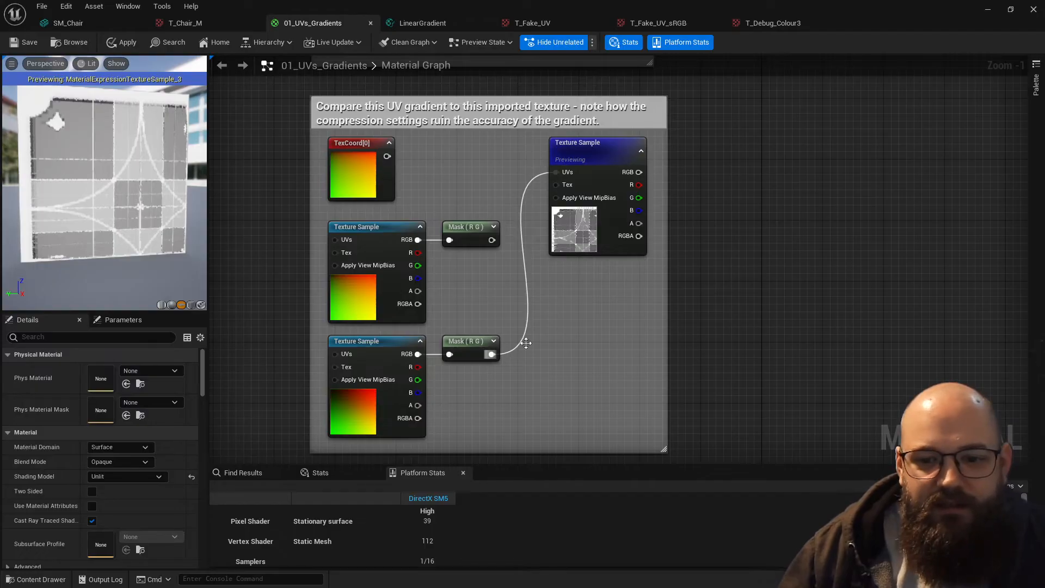
pyautogui.moveTo(586, 341); pyautogui.dragTo(579, 333, button='right')
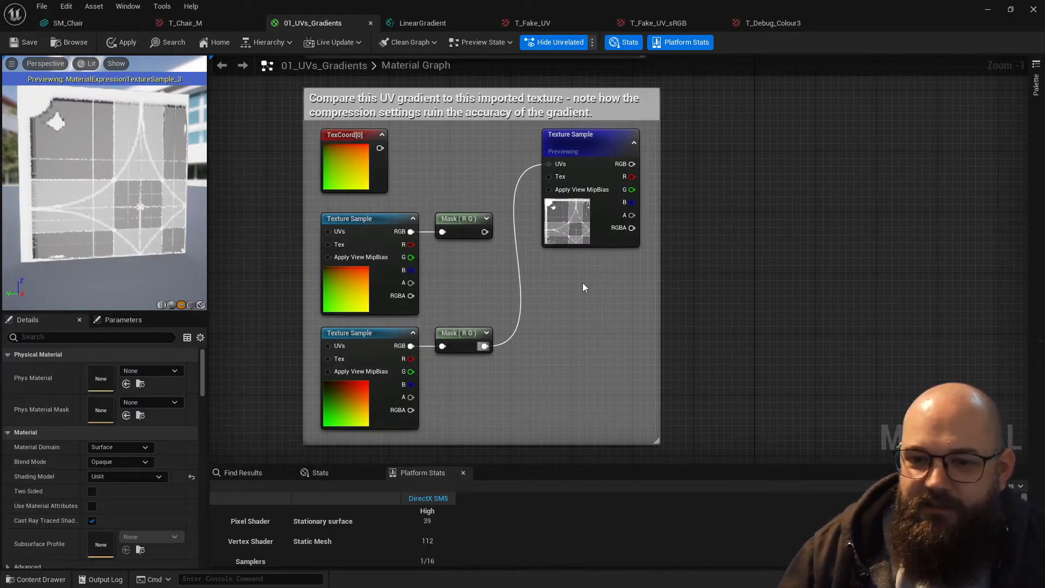
pyautogui.click(433, 25)
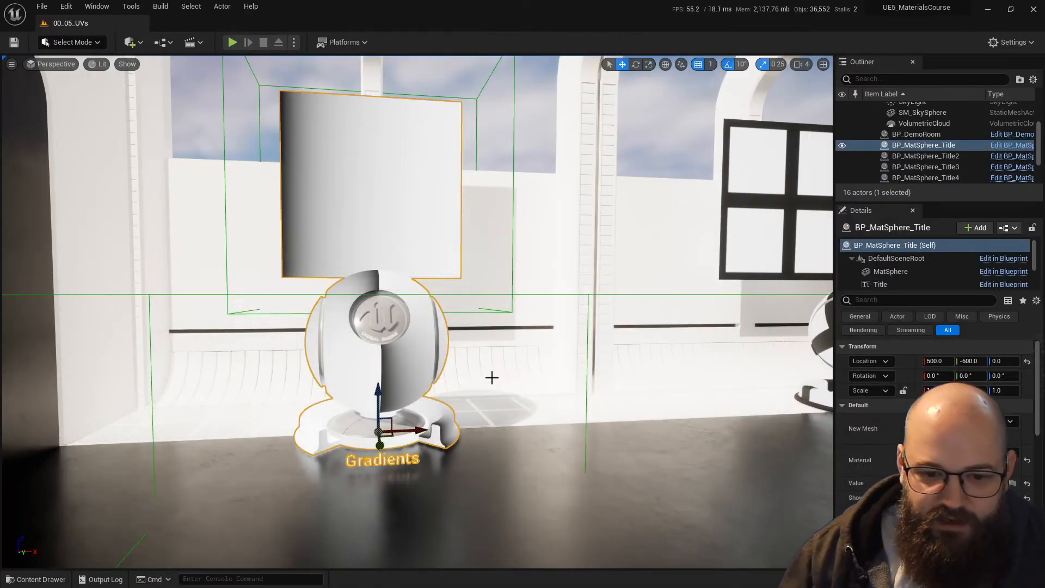
# - Browse the StarterContent textures and open the T_Brick_Clay_New_M mask texture
pyautogui.hotkey('ctrl', 'space')
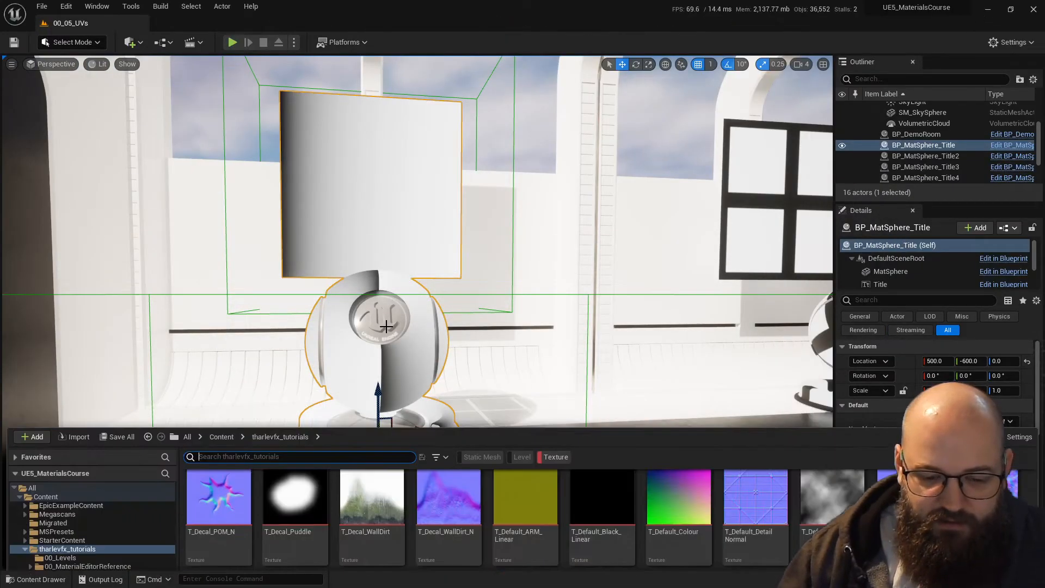
pyautogui.click(62, 413)
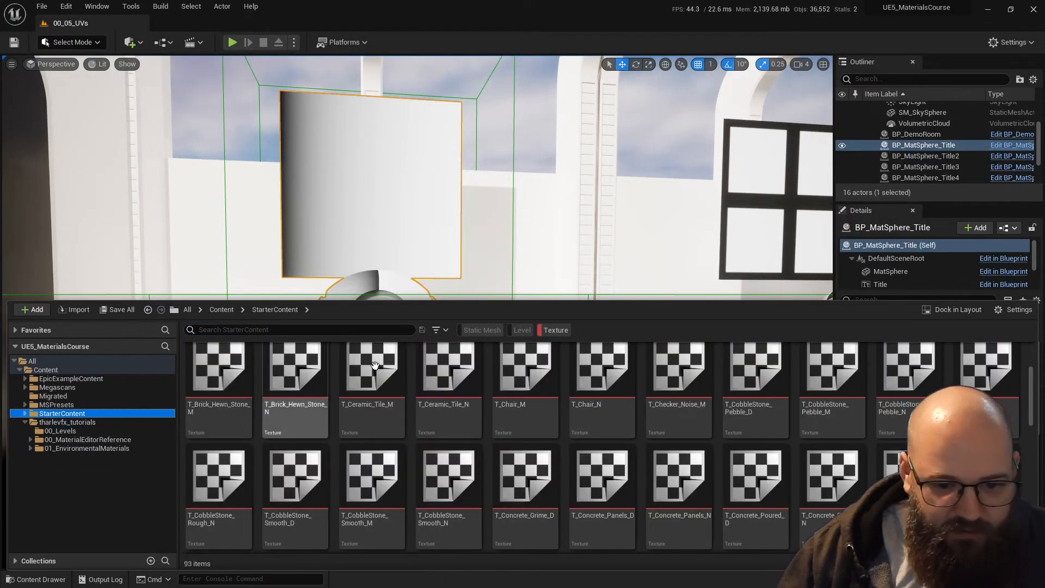
pyautogui.scroll(-2, 431, 468)
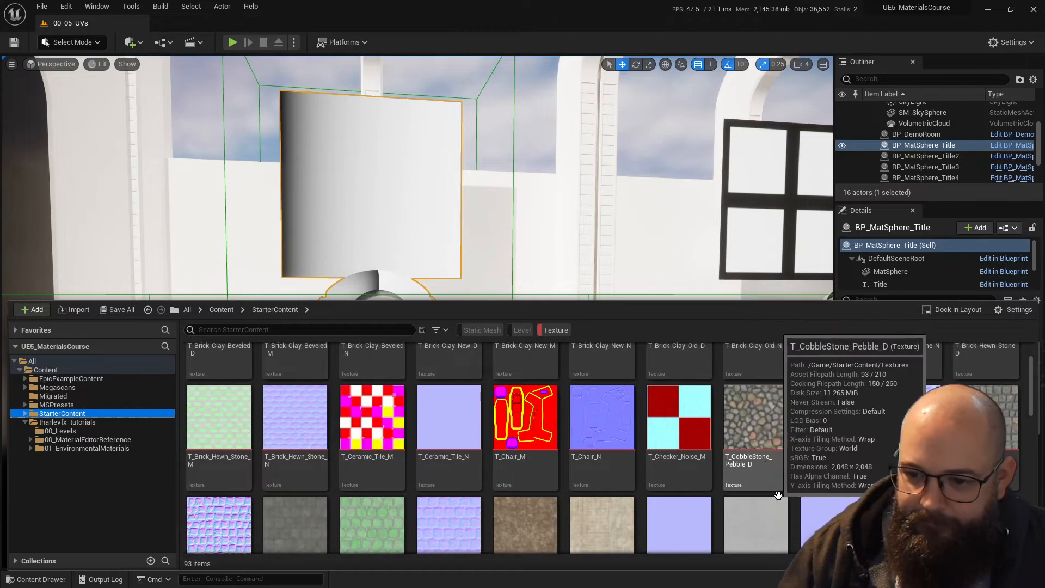
pyautogui.scroll(2, 751, 381)
pyautogui.scroll(1, 828, 474)
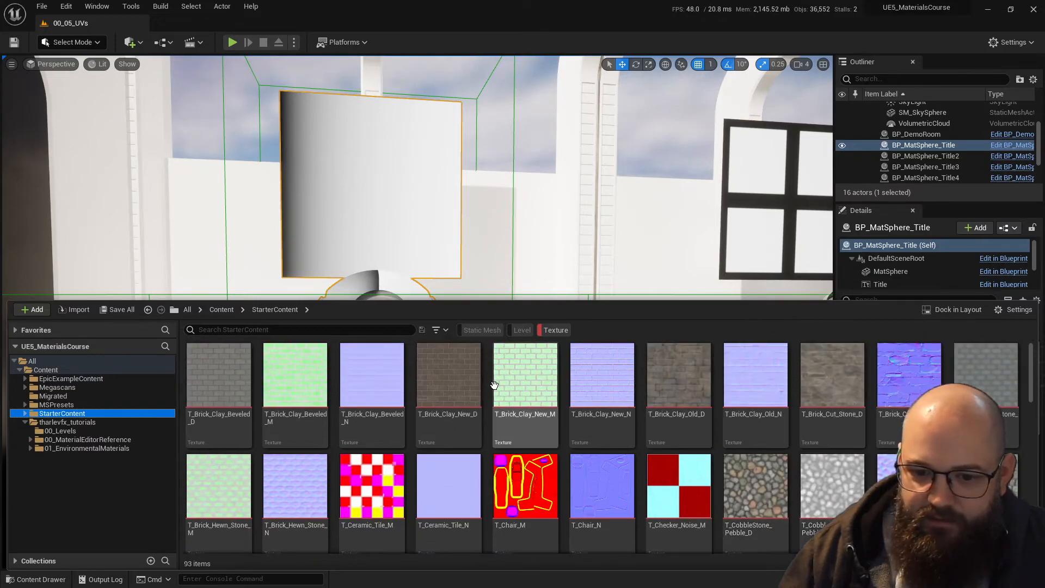
pyautogui.click(524, 379)
pyautogui.doubleClick(524, 380)
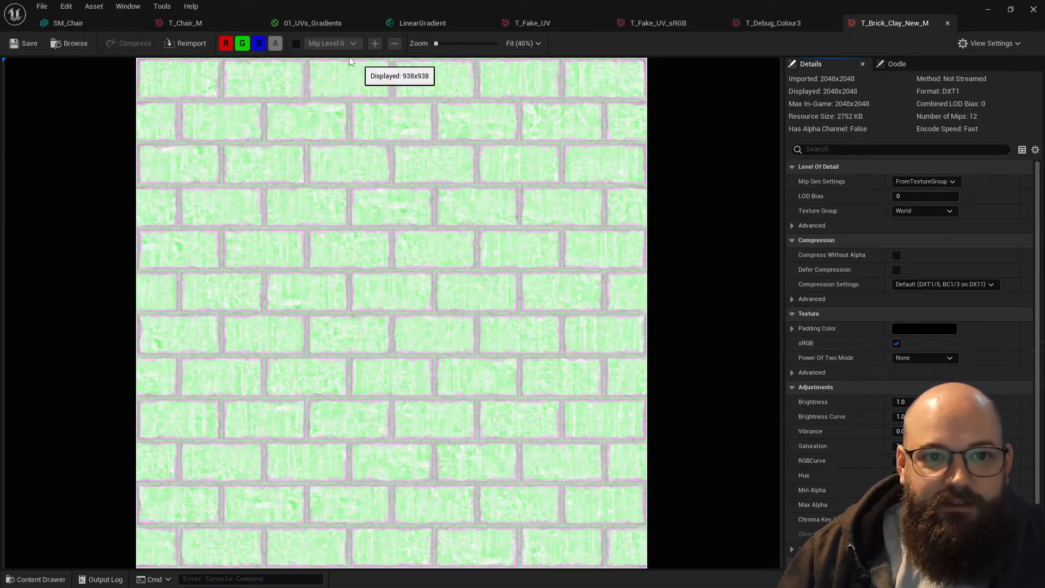
# - Isolate the blue channel and then the green channel of T_Brick_Clay_New_M to inspect each mask
pyautogui.click(242, 45)
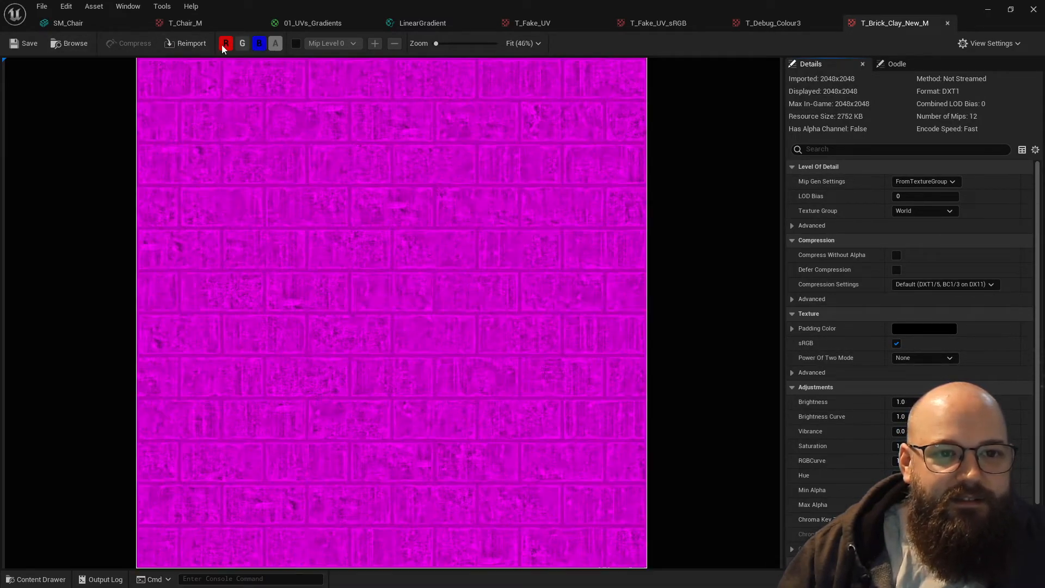
pyautogui.click(242, 43)
pyautogui.click(259, 44)
pyautogui.click(226, 44)
pyautogui.click(242, 44)
pyautogui.click(259, 43)
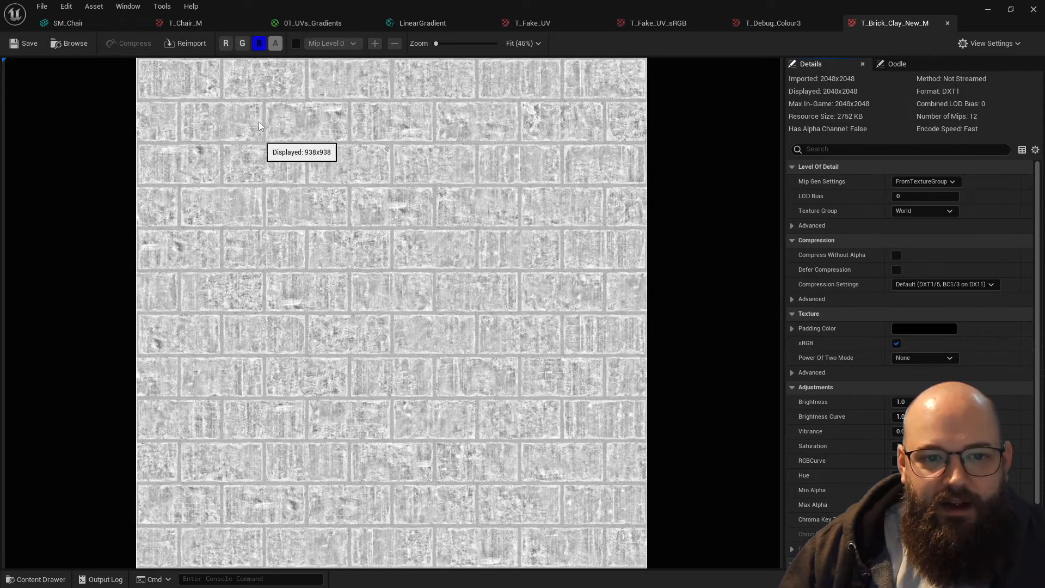
pyautogui.click(260, 43)
pyautogui.click(243, 43)
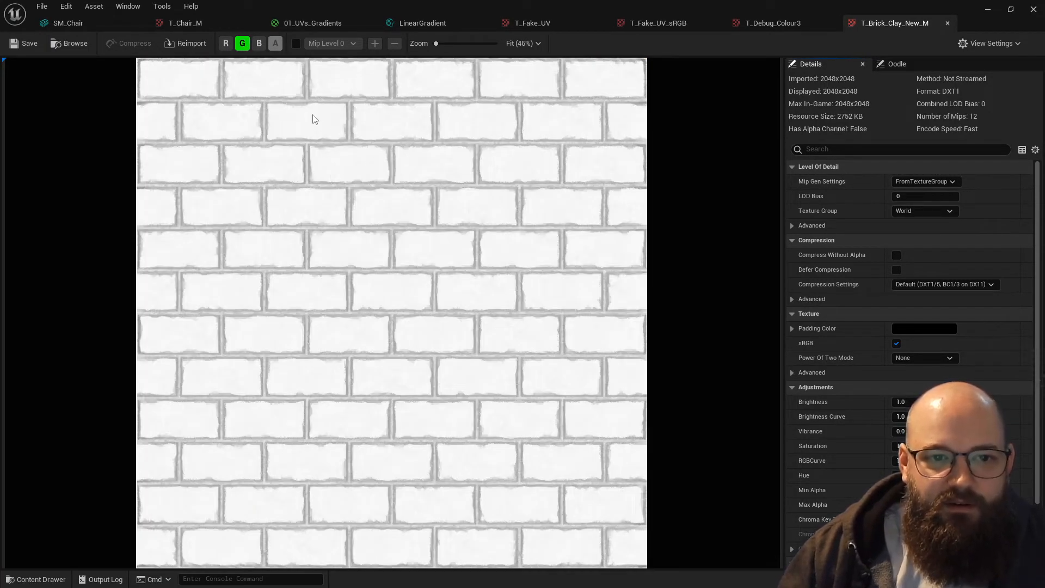
# - Isolate the red channel of T_Brick_Clay_New_M, then turn the green and blue channels back on
pyautogui.click(250, 43)
pyautogui.click(259, 43)
pyautogui.click(259, 43)
pyautogui.click(227, 43)
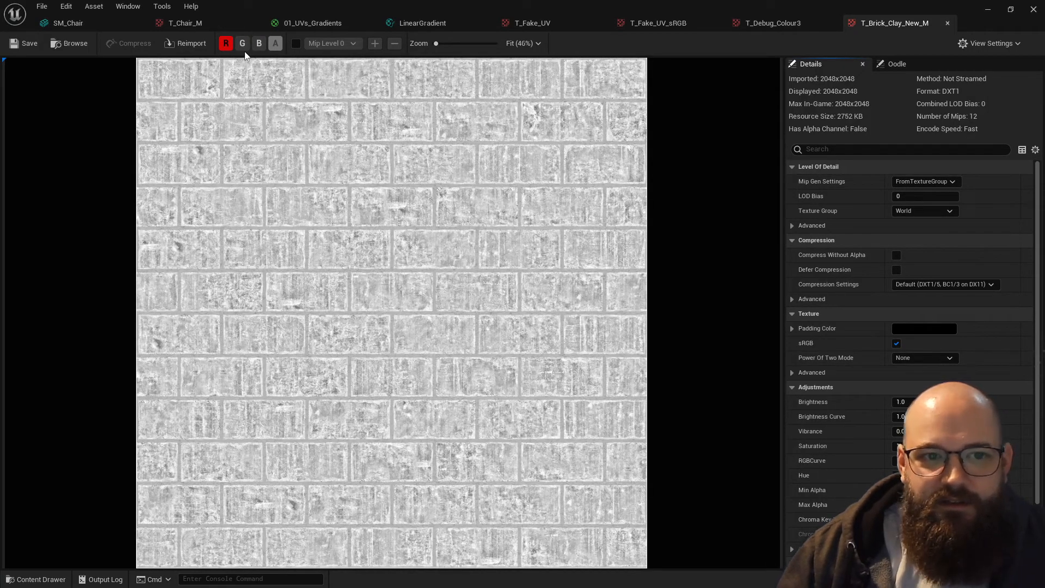
pyautogui.click(243, 43)
pyautogui.click(259, 43)
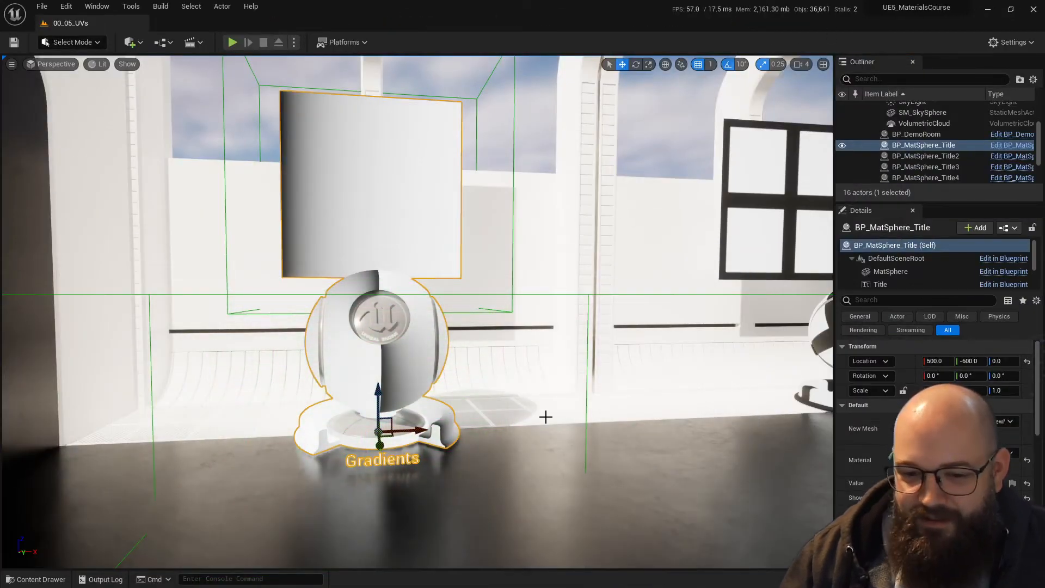
# - Open the T_CobbleStone_Pebble_M texture from StarterContent and examine its greyscale mask and sRGB setting
pyautogui.hotkey('ctrl', 'space')
pyautogui.doubleClick(835, 493)
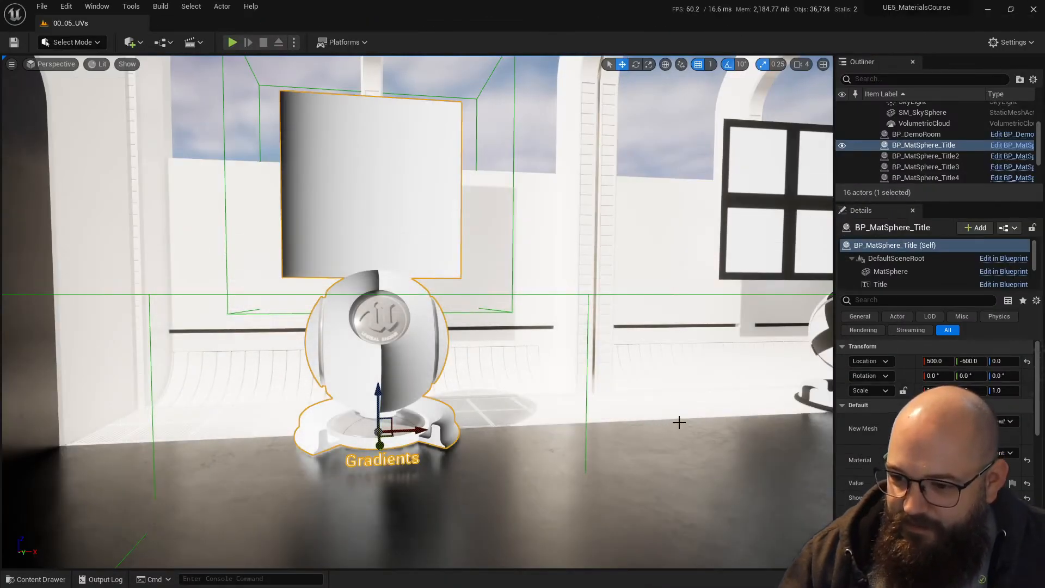
# - Browse further through the StarterContent textures and open the T_Lamp_M mask texture
pyautogui.hotkey('ctrl', 'space')
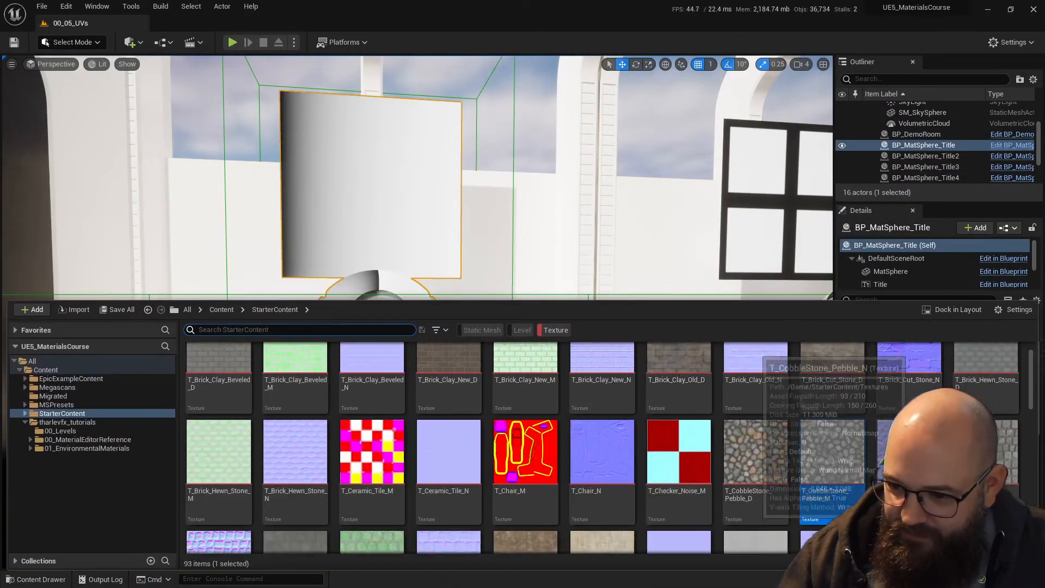
pyautogui.scroll(-1, 245, 457)
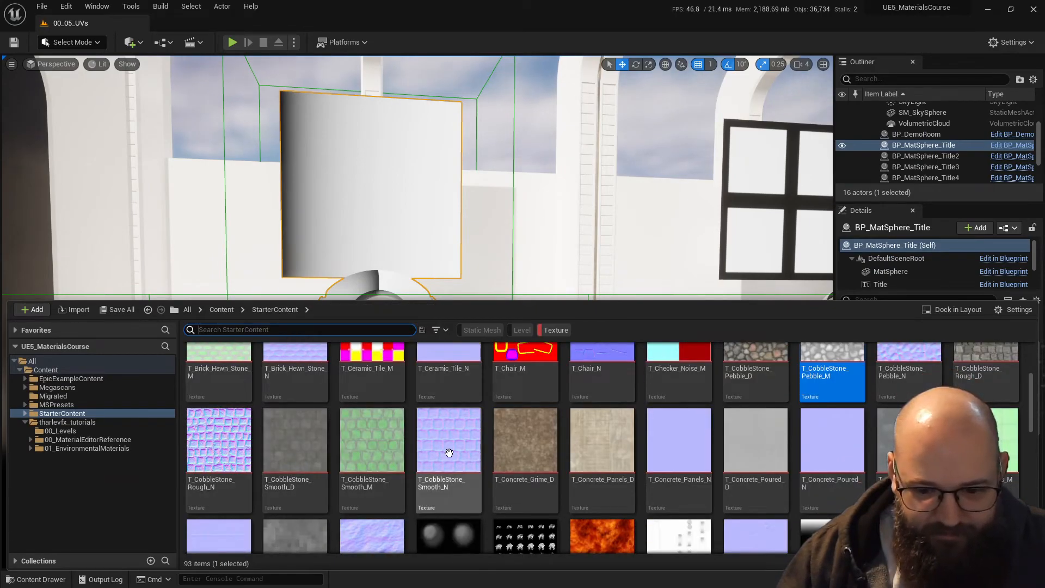
pyautogui.scroll(-2, 628, 456)
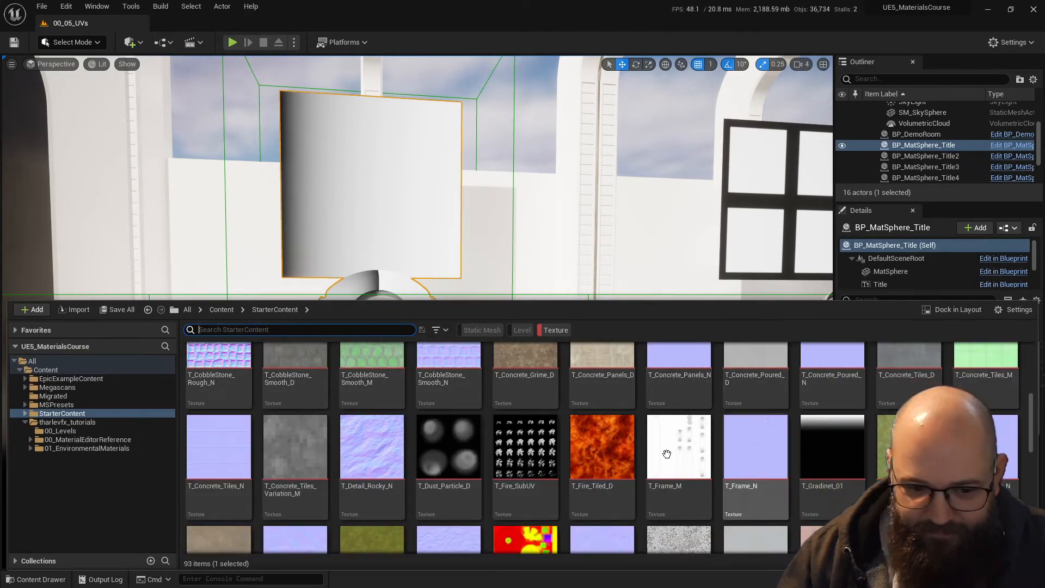
pyautogui.scroll(-2, 275, 445)
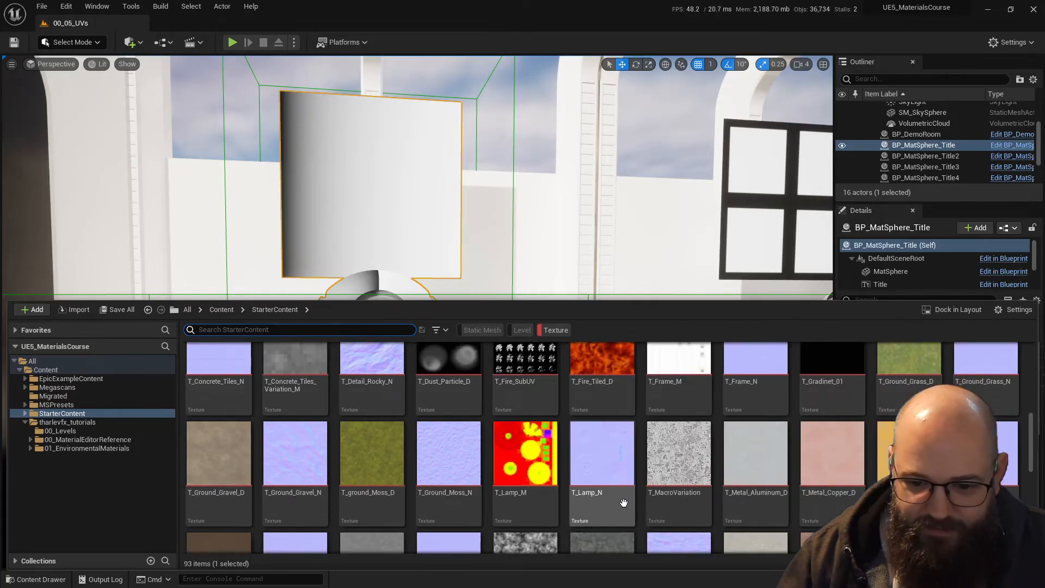
pyautogui.doubleClick(527, 459)
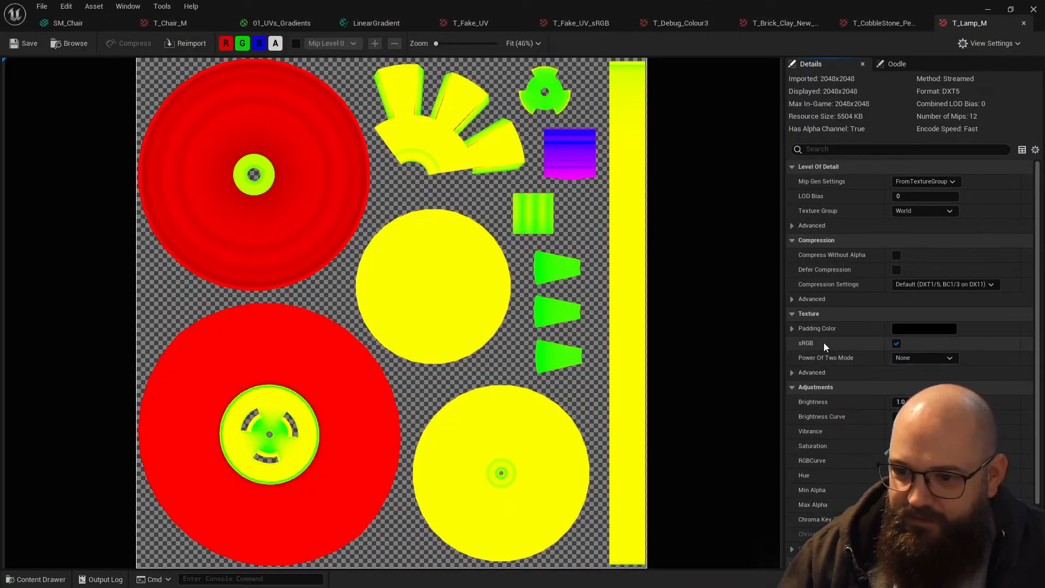
# - Find the T_Tech_Hex_Tile_M mask among the StarterContent textures and open it
pyautogui.hotkey('ctrl', 'space')
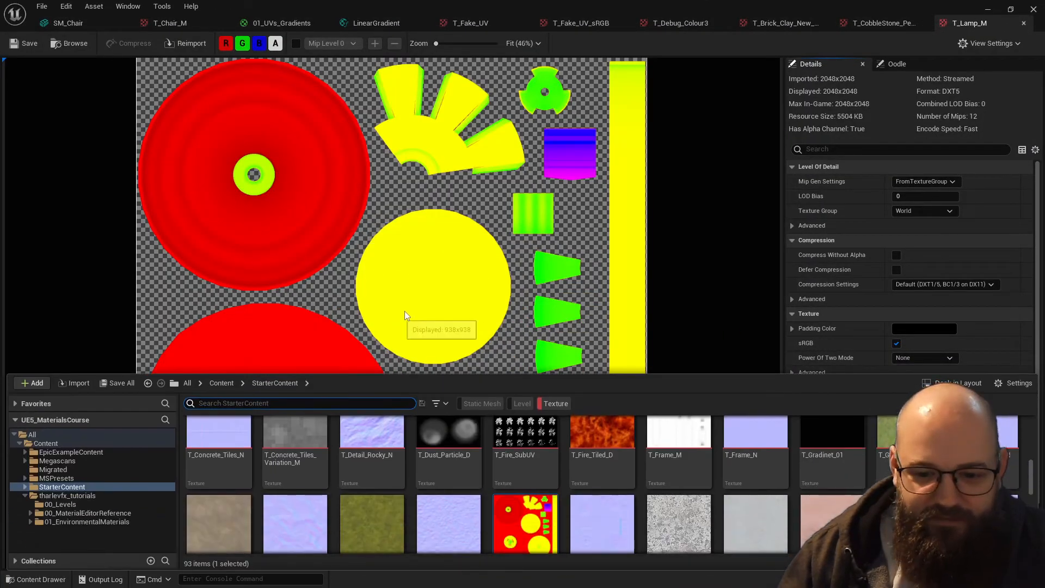
pyautogui.scroll(-10, 402, 468)
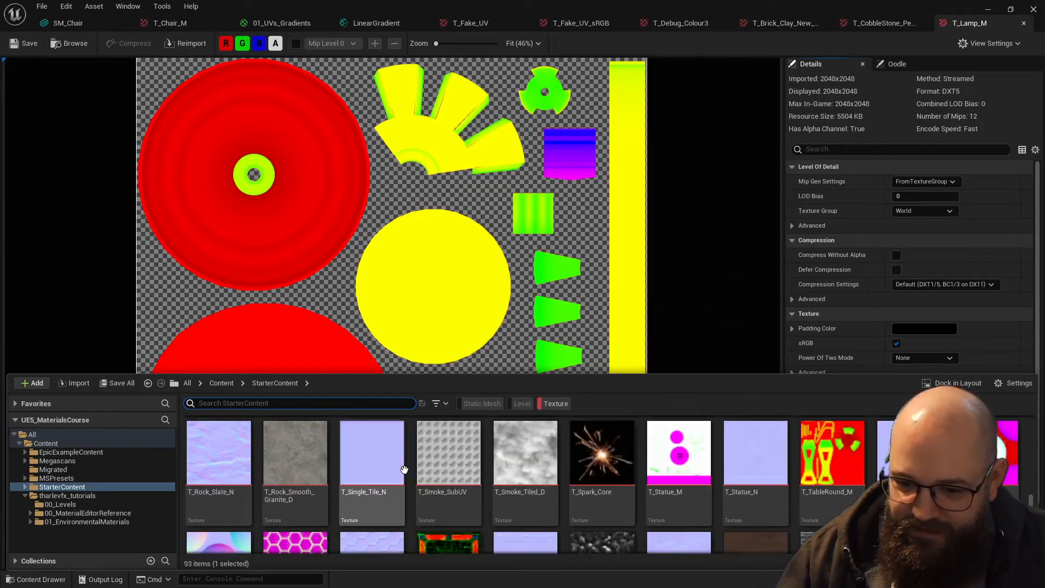
pyautogui.scroll(2, 523, 468)
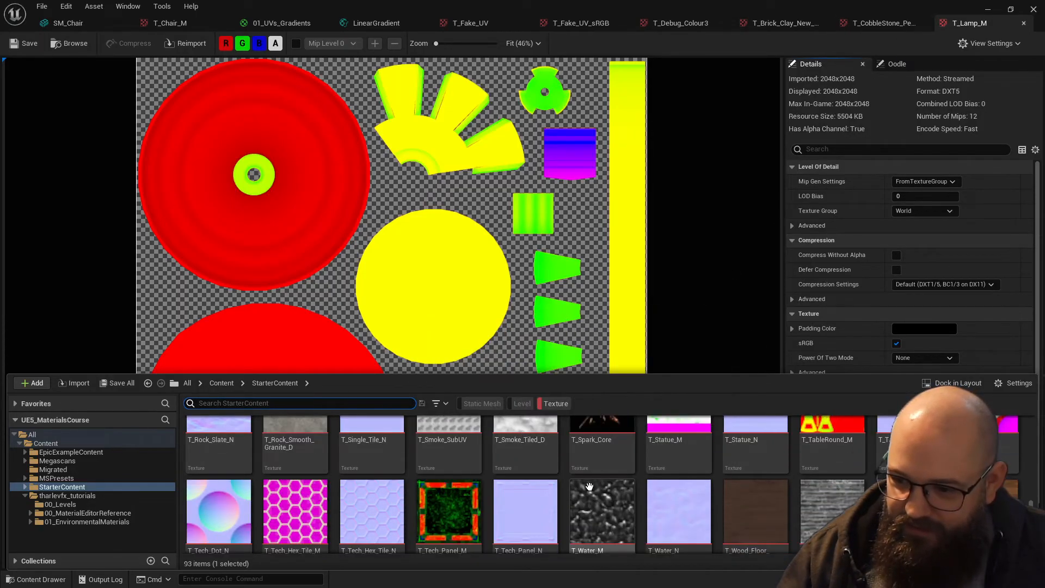
pyautogui.scroll(-2, 589, 486)
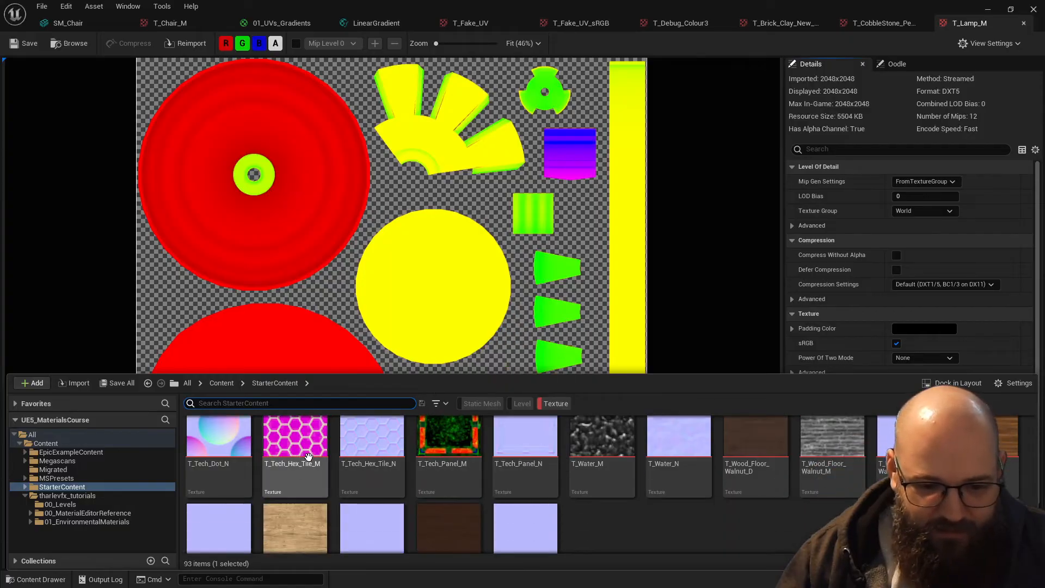
pyautogui.doubleClick(297, 465)
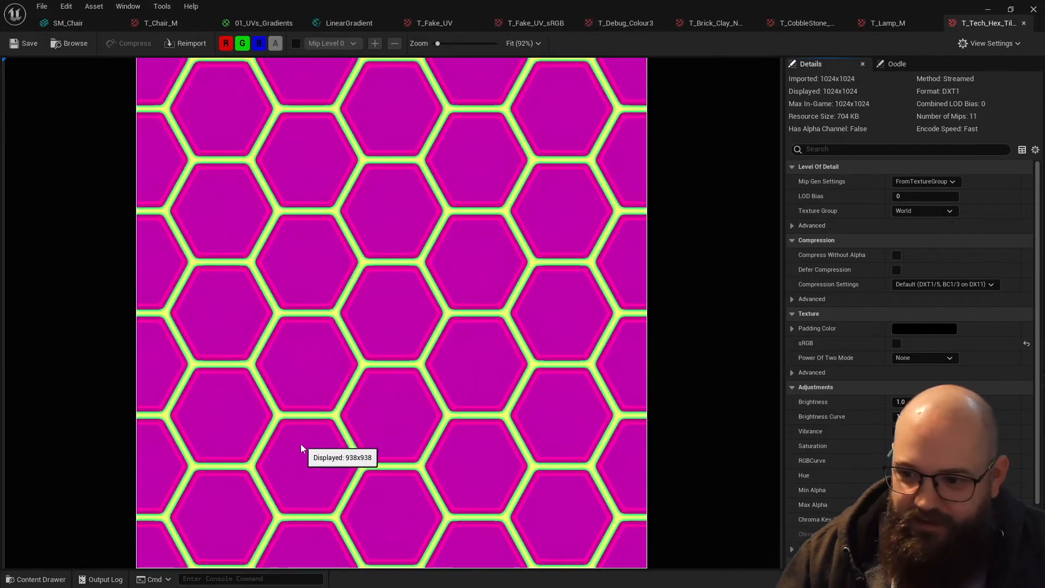
# - Switch the green, red and blue channels of T_Tech_Hex_Tile_M off and back on to examine the packed masks
pyautogui.click(243, 44)
pyautogui.click(230, 46)
pyautogui.click(230, 47)
pyautogui.click(242, 44)
pyautogui.click(227, 44)
pyautogui.click(228, 44)
pyautogui.click(259, 43)
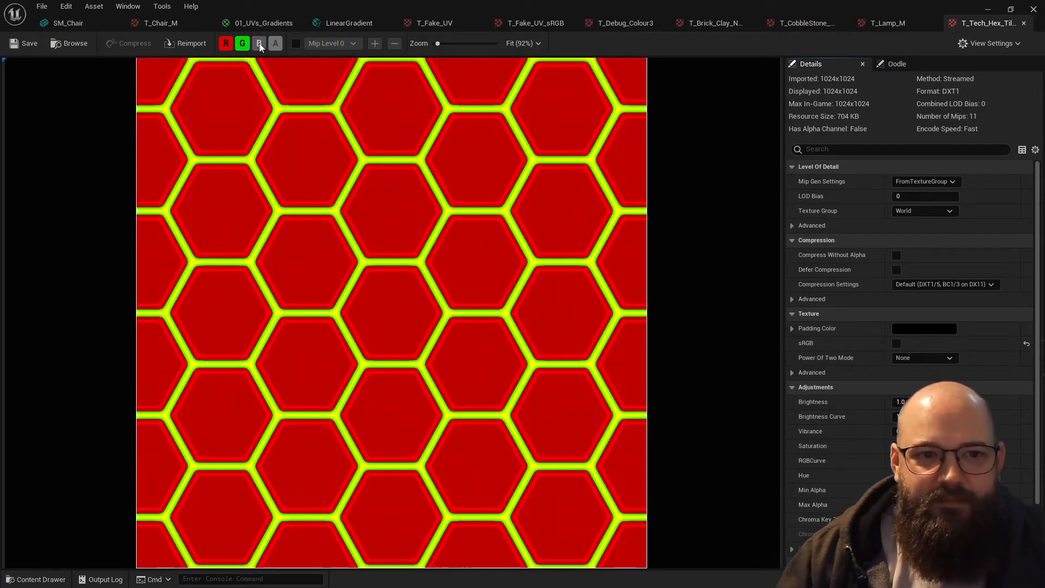
pyautogui.click(257, 44)
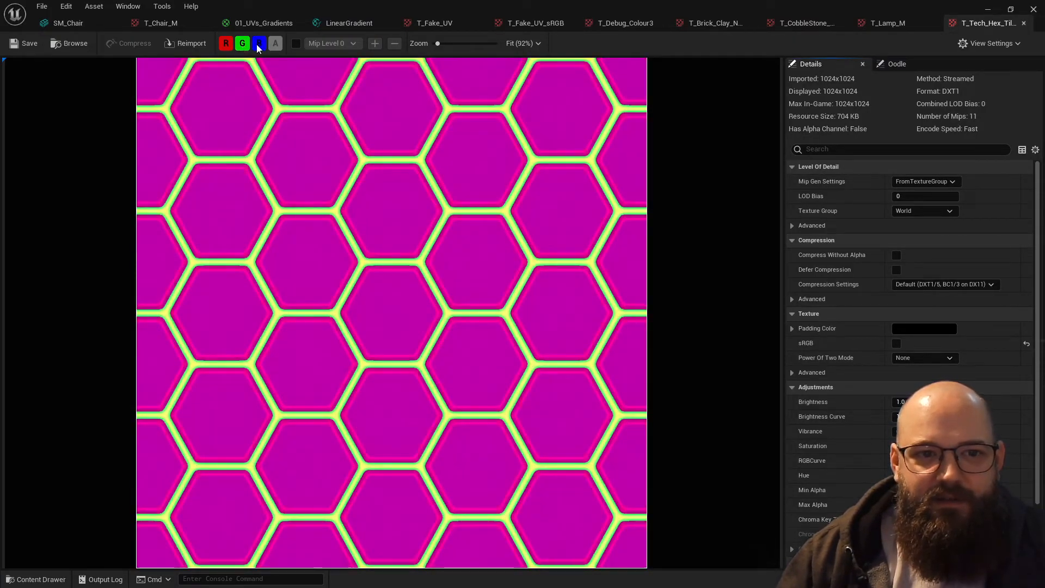
# - Browse to the Megascans folder and open the T_AshTreeTrunk_vfrkegxaw_1K_DpRF texture
pyautogui.click(988, 12)
pyautogui.hotkey('ctrl', 'space')
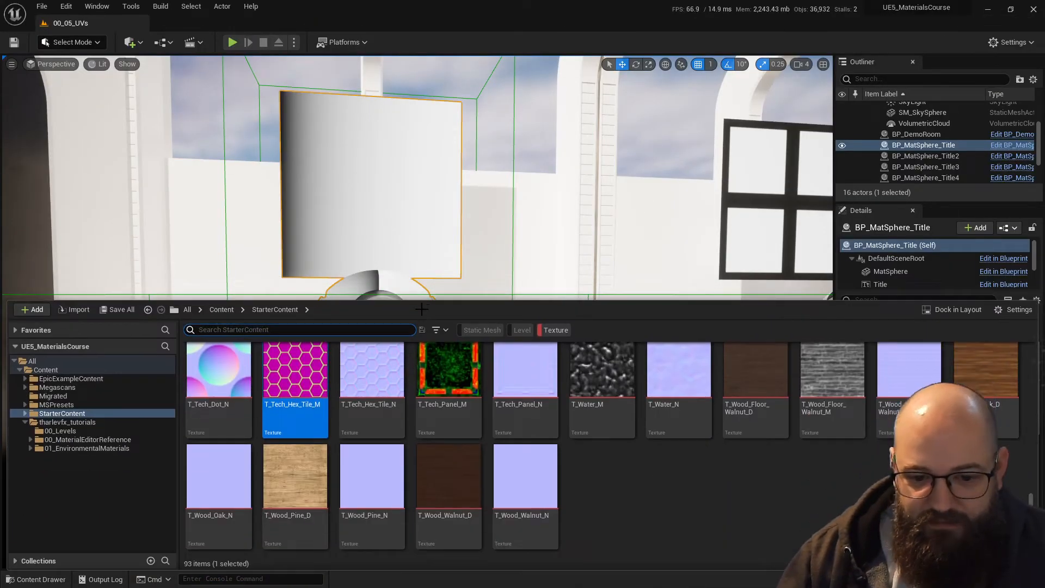
pyautogui.click(112, 451)
pyautogui.scroll(3, 381, 479)
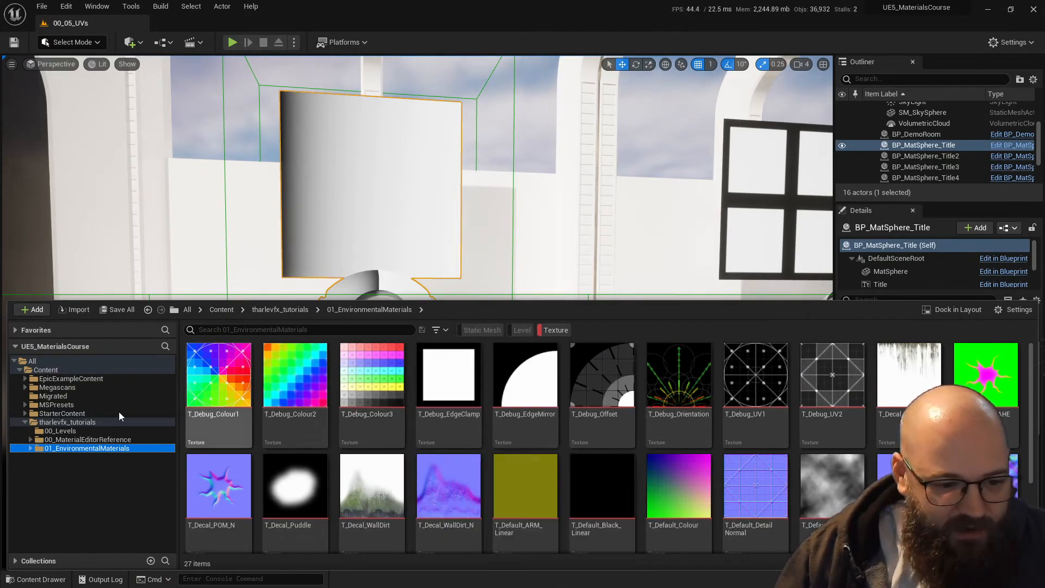
pyautogui.click(116, 438)
pyautogui.click(118, 423)
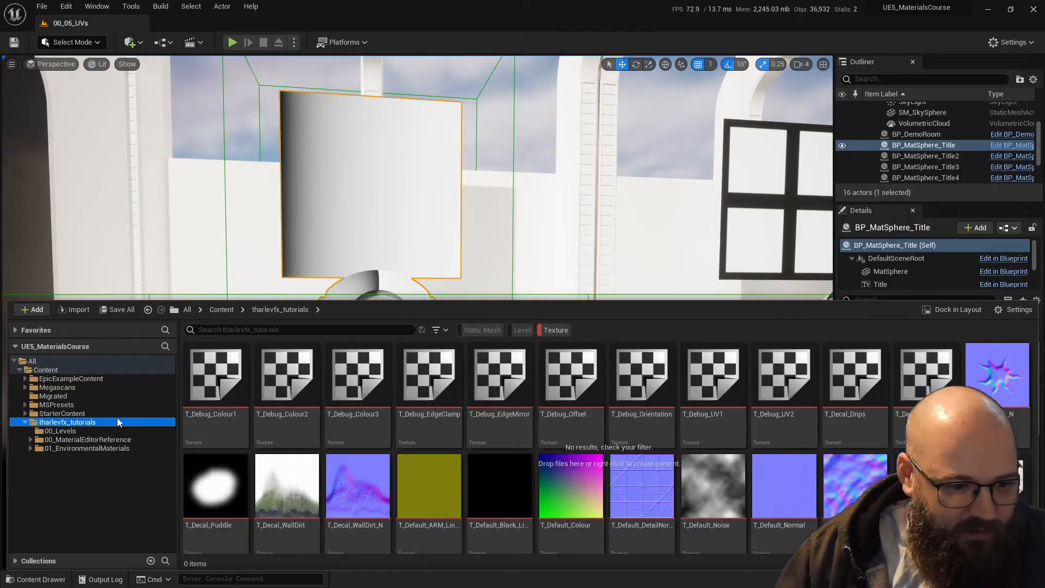
pyautogui.click(116, 387)
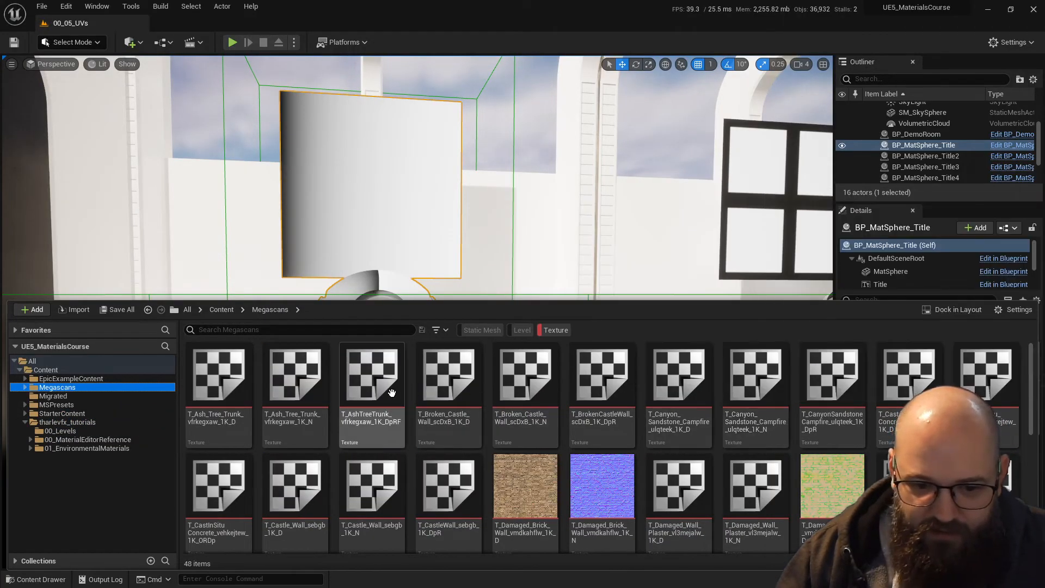
pyautogui.click(400, 403)
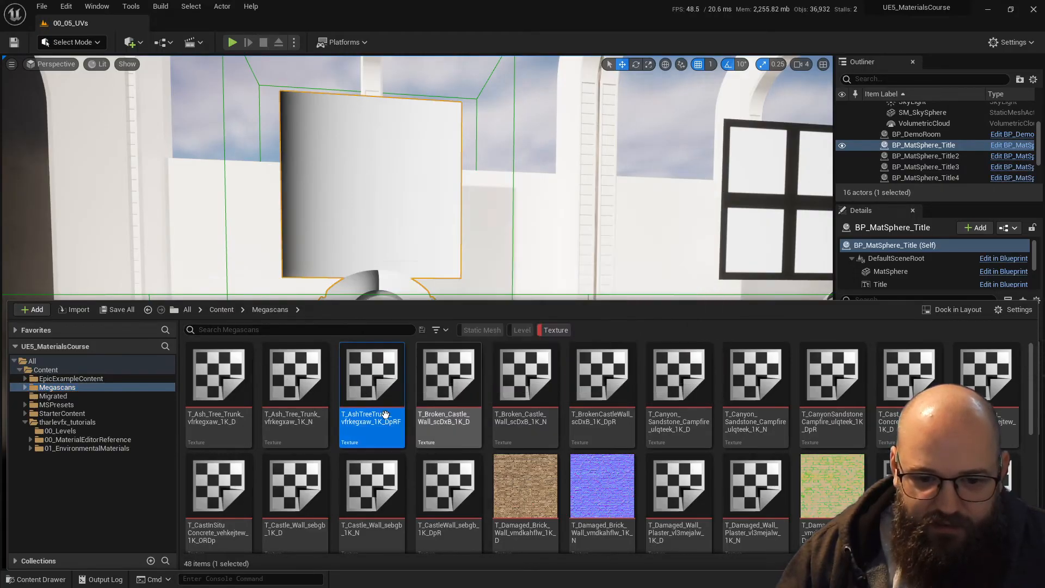
pyautogui.doubleClick(403, 446)
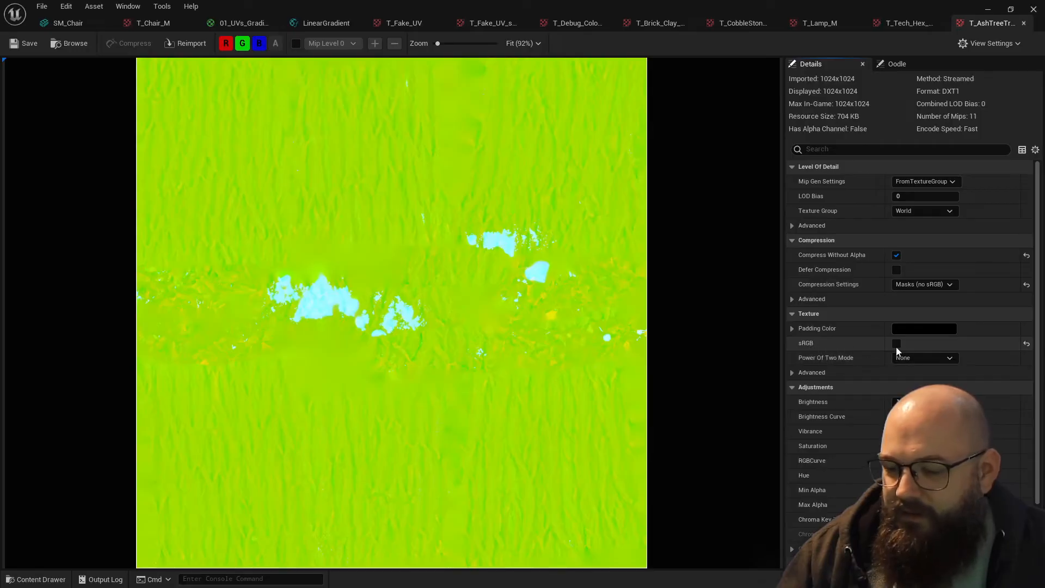
# - Isolate the red channel and then the green channel of the ash tree trunk DpRF texture
pyautogui.click(242, 43)
pyautogui.click(259, 43)
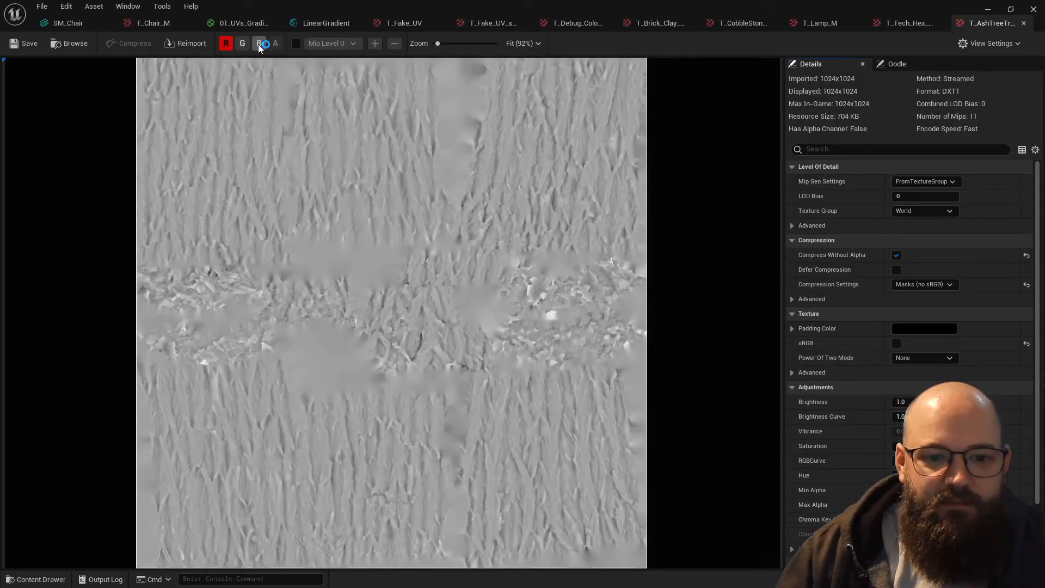
pyautogui.click(243, 43)
pyautogui.click(243, 43)
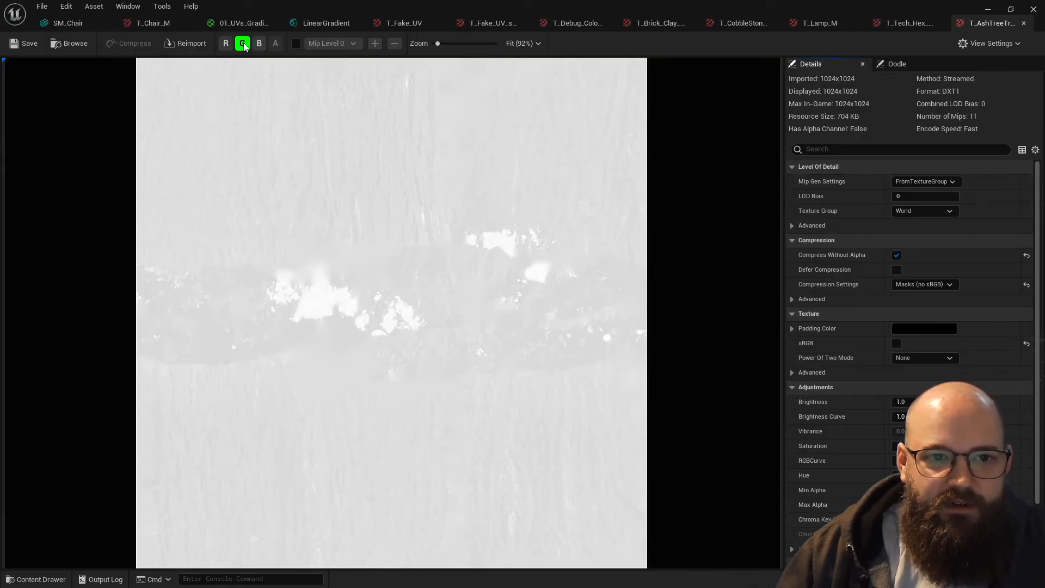
# - View the red and blue channels of the ash tree trunk DpRF texture one at a time, leaving all channels off
pyautogui.click(243, 44)
pyautogui.click(260, 45)
pyautogui.click(260, 46)
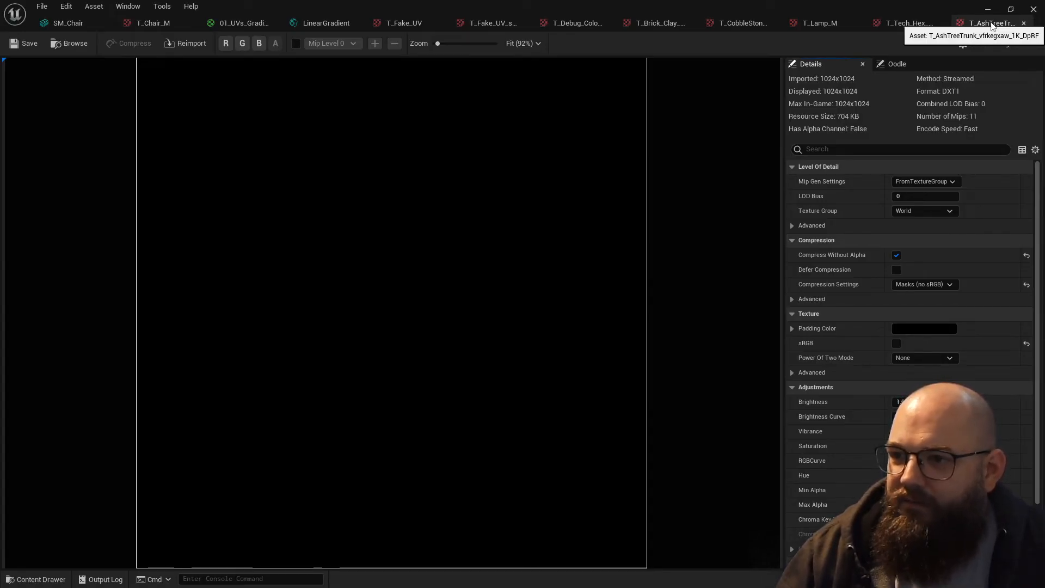
pyautogui.click(225, 45)
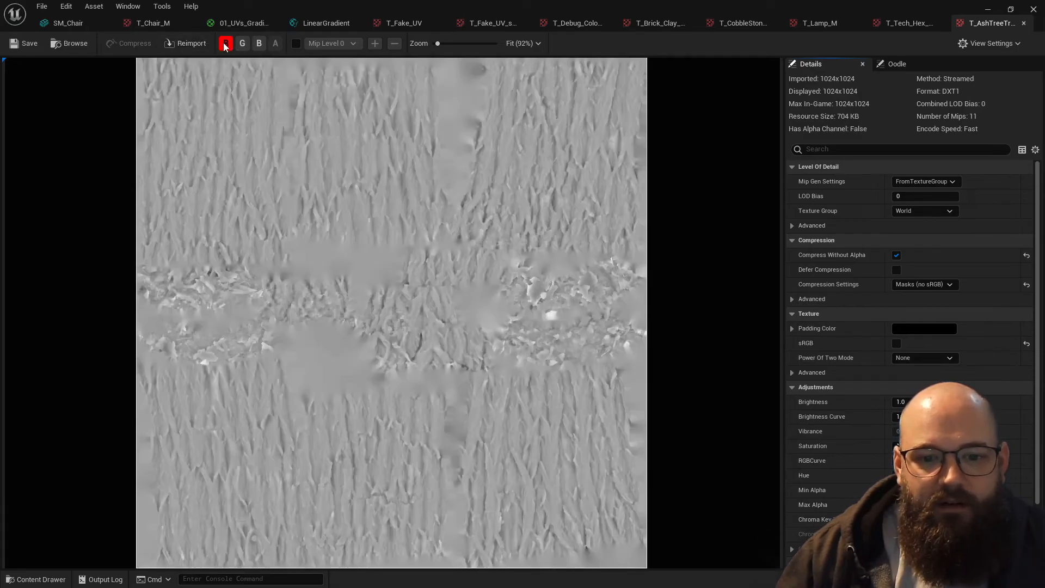
pyautogui.click(224, 44)
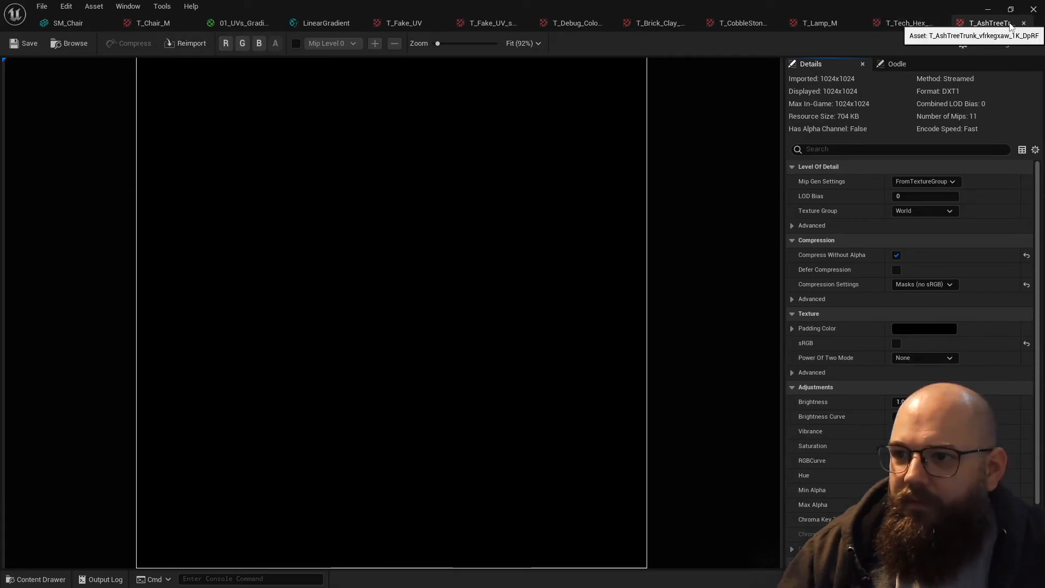
pyautogui.click(259, 44)
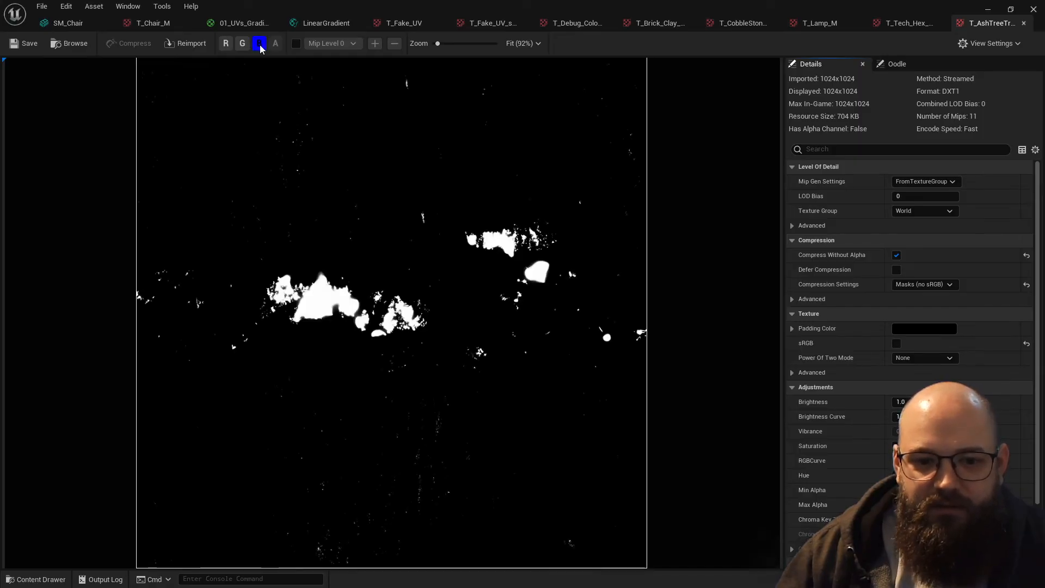
pyautogui.click(260, 44)
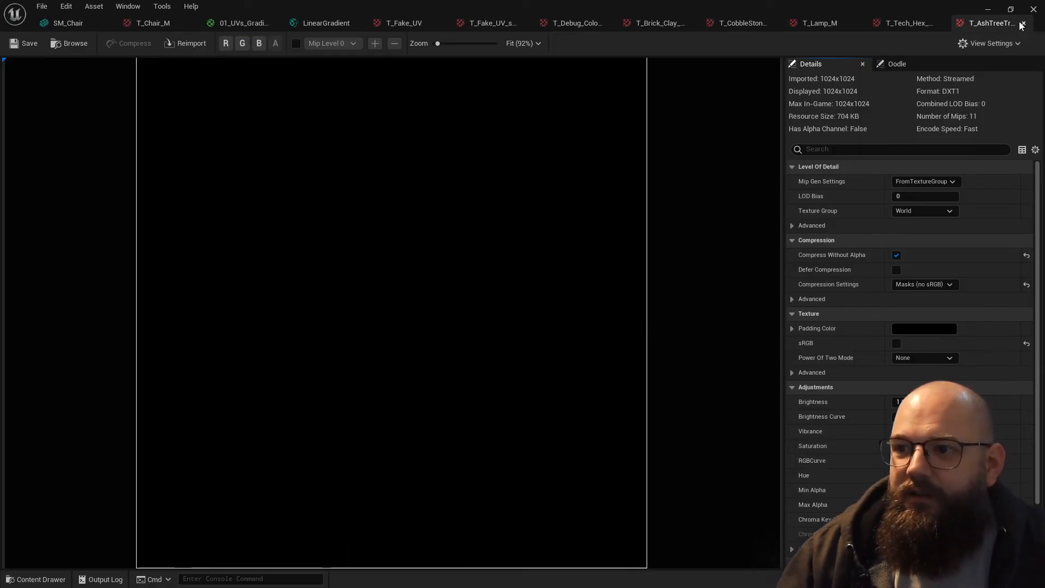
# - Show the ash tree trunk DpRF texture in the Reference Viewer and open the MI_Ash_Tree_Trunk_vfrkegxaw_1K material instance that uses it
pyautogui.click(988, 9)
pyautogui.hotkey('ctrl', 'space')
pyautogui.rightClick(364, 381)
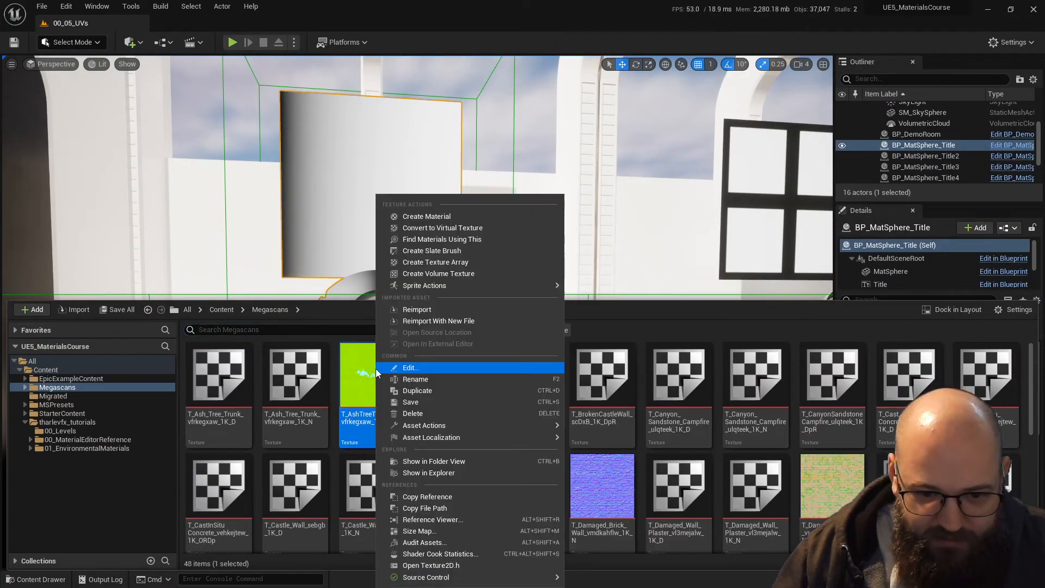
pyautogui.click(449, 520)
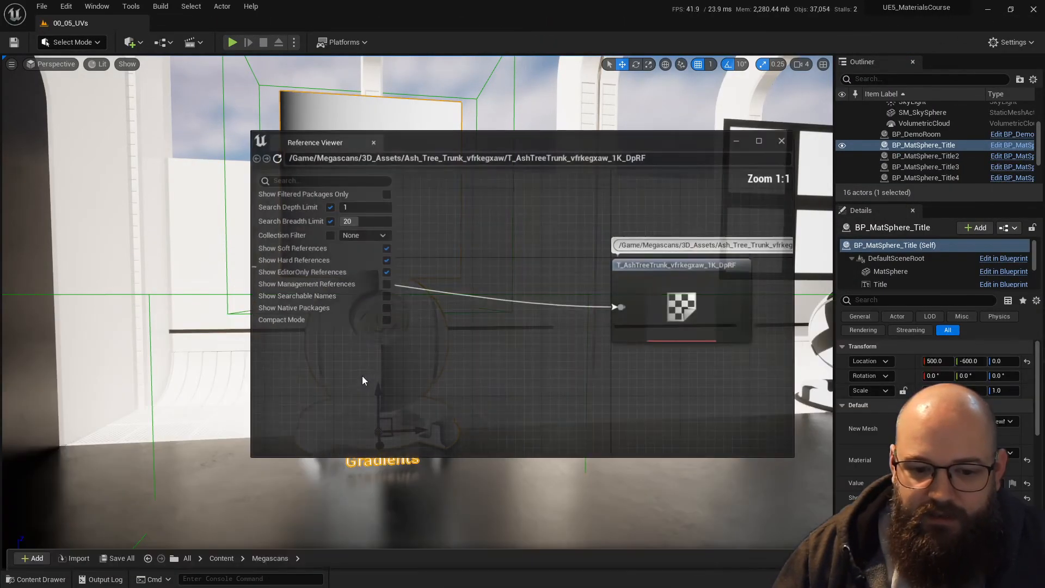
pyautogui.click(345, 403)
pyautogui.rightClick(388, 378)
pyautogui.click(393, 406)
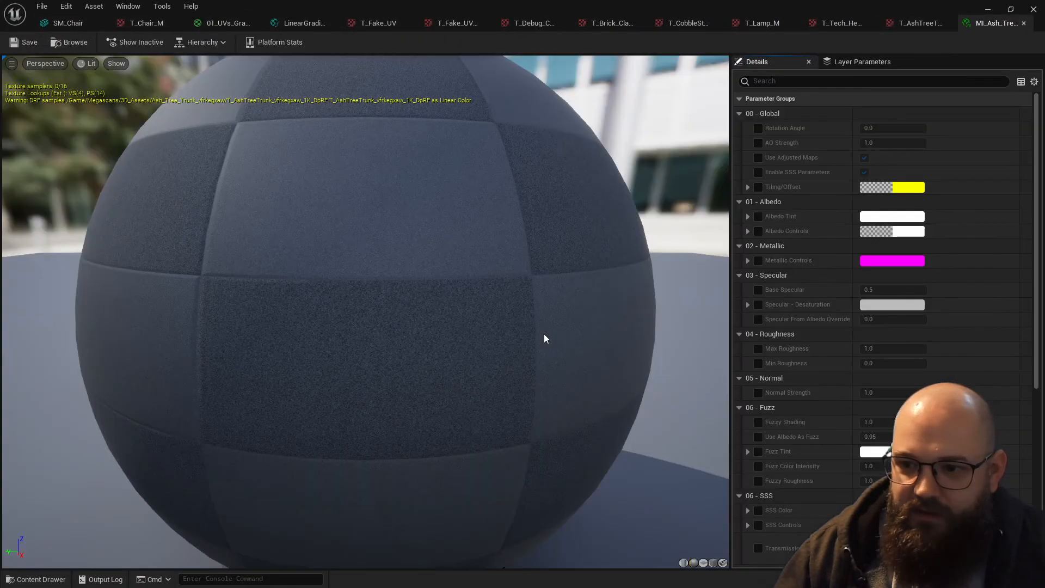
# - Look through the ash tree material instance's texture maps and open its parent material, M_MS_Default_Fuzz_Material
pyautogui.scroll(-6, 818, 449)
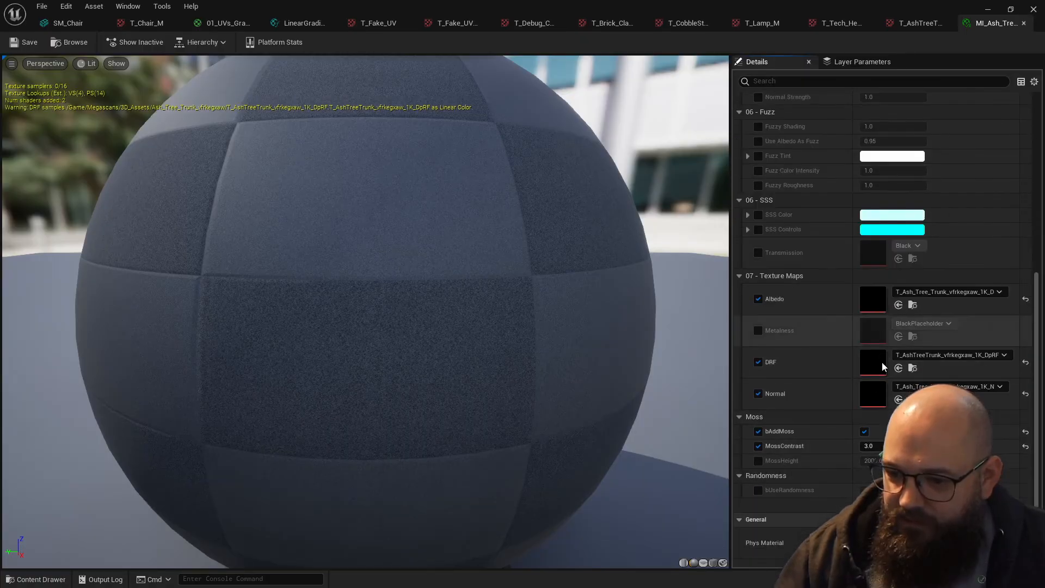
pyautogui.scroll(-2, 824, 470)
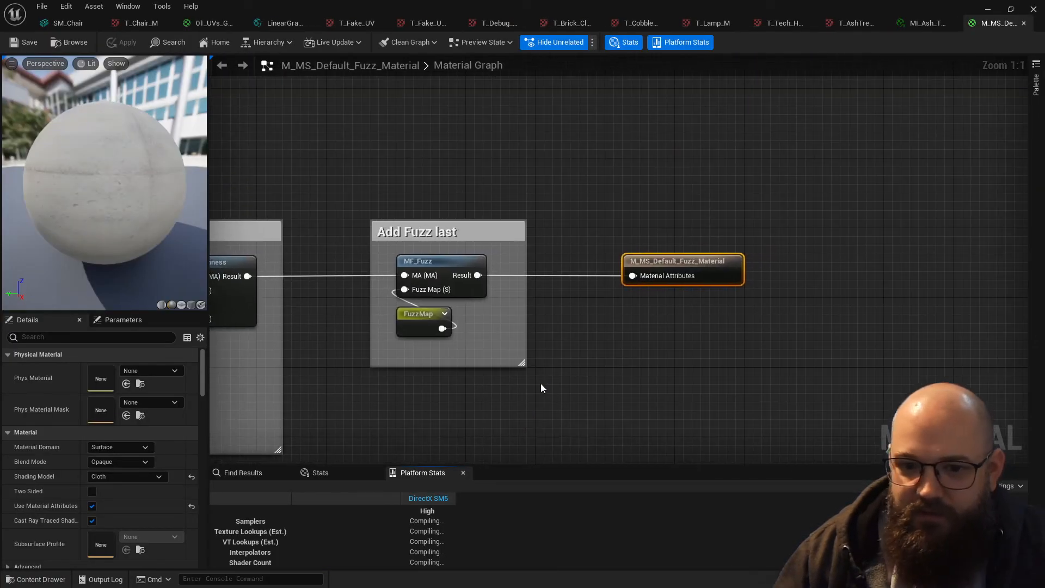
pyautogui.scroll(-4, 540, 383)
# - Trace the DRF texture parameter's channel outputs through the M_MS_Default_Fuzz_Material graph, and close the Reference Viewer when done
pyautogui.moveTo(541, 384); pyautogui.dragTo(1024, 383, button='right')
pyautogui.moveTo(762, 209); pyautogui.dragTo(638, 175, button='right')
pyautogui.scroll(3, 470, 303)
pyautogui.moveTo(816, 349); pyautogui.dragTo(768, 301)
pyautogui.moveTo(687, 311); pyautogui.dragTo(320, 280, button='right')
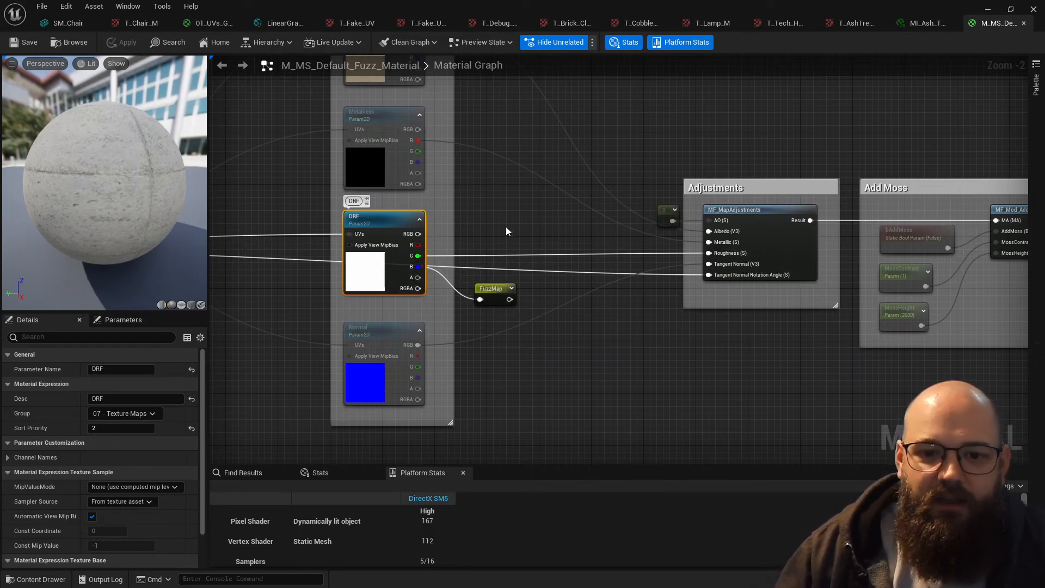
pyautogui.moveTo(506, 228); pyautogui.dragTo(515, 243, button='right')
pyautogui.click(988, 10)
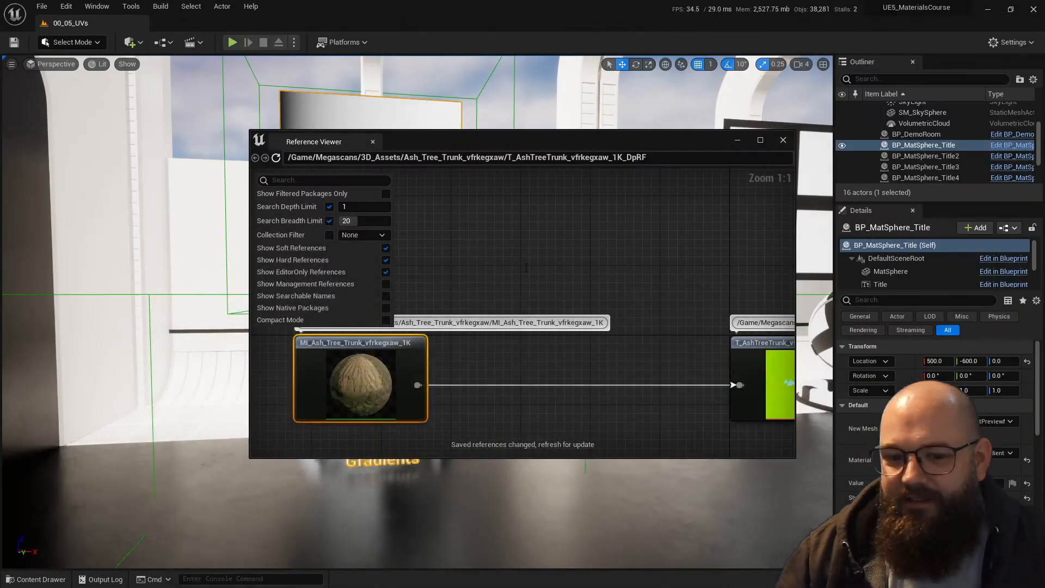
pyautogui.click(784, 140)
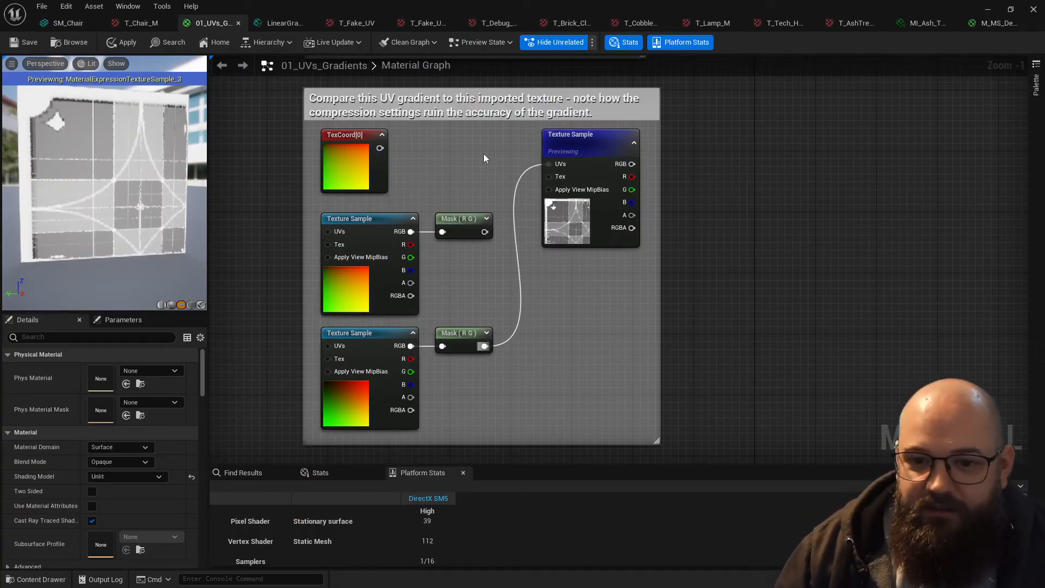
# - In the 01_UVs_Gradients material graph, connect TexCoord[0] to the UVs input of the previewed Texture Sample
pyautogui.moveTo(467, 186); pyautogui.dragTo(471, 195, button='right')
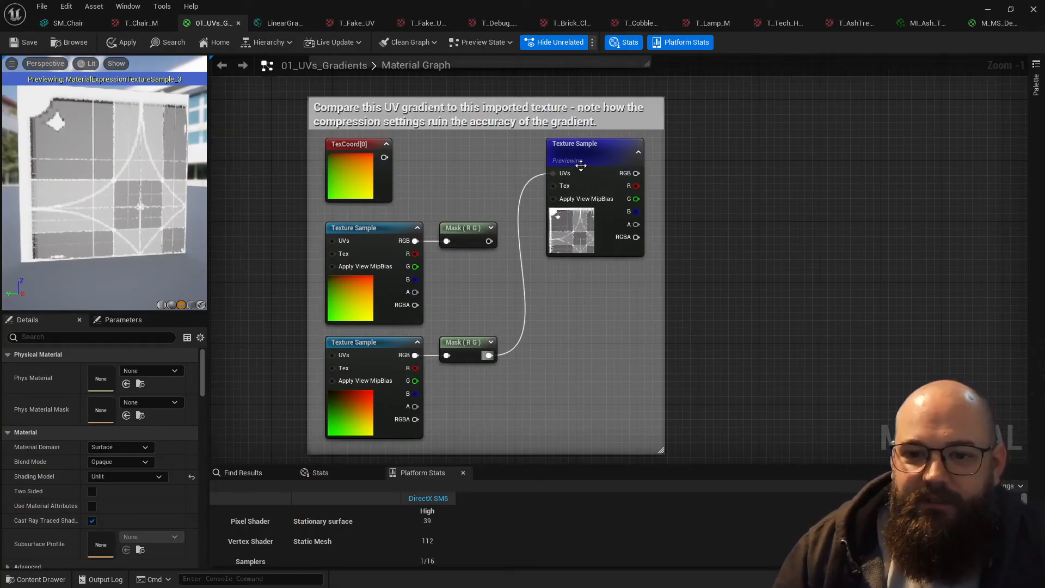
pyautogui.moveTo(553, 174); pyautogui.dragTo(384, 158)
pyautogui.moveTo(135, 193); pyautogui.dragTo(153, 191)
pyautogui.scroll(-2, 523, 364)
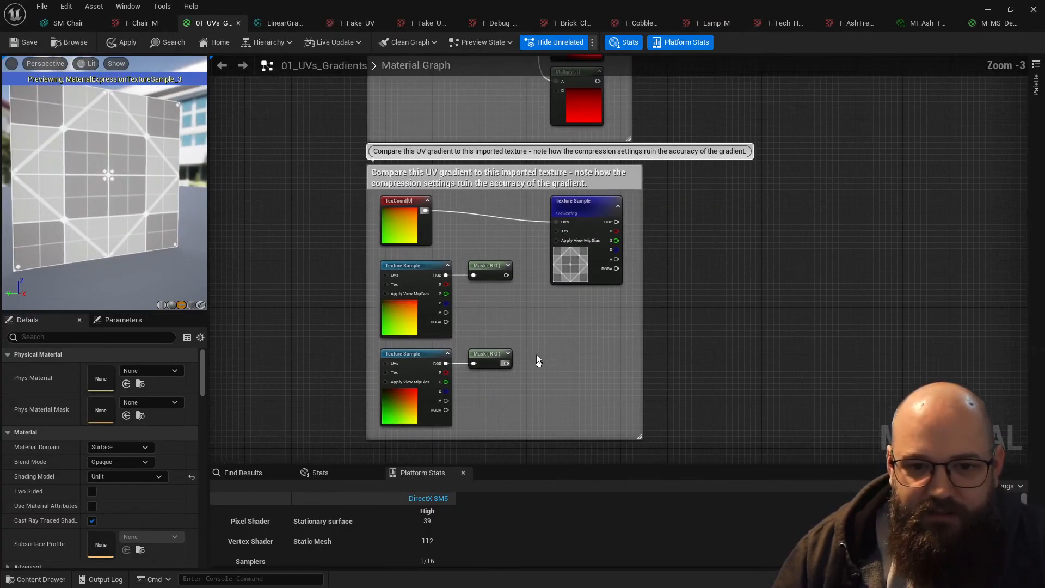
# - Preview the DiamondGradient node from the group of mathematically derived gradients and inspect it on the preview plane
pyautogui.moveTo(600, 306); pyautogui.dragTo(558, 133, button='right')
pyautogui.scroll(3, 599, 261)
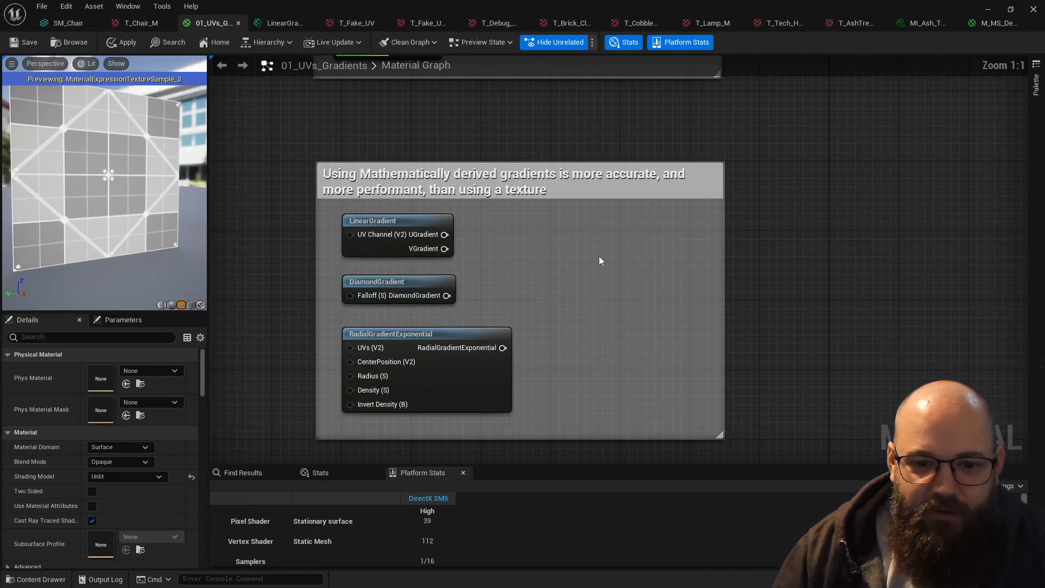
pyautogui.click(359, 220)
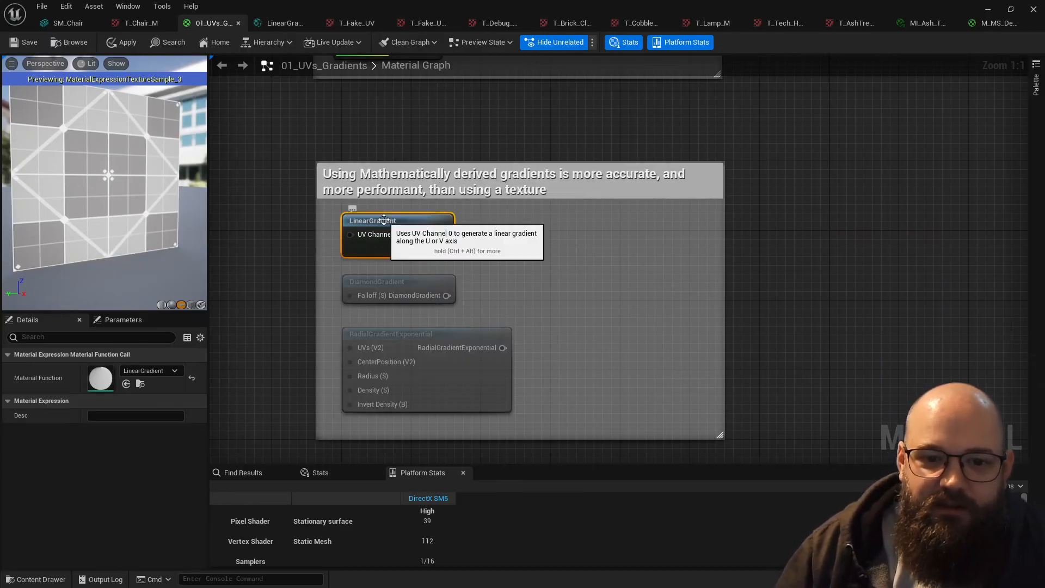
pyautogui.click(411, 281)
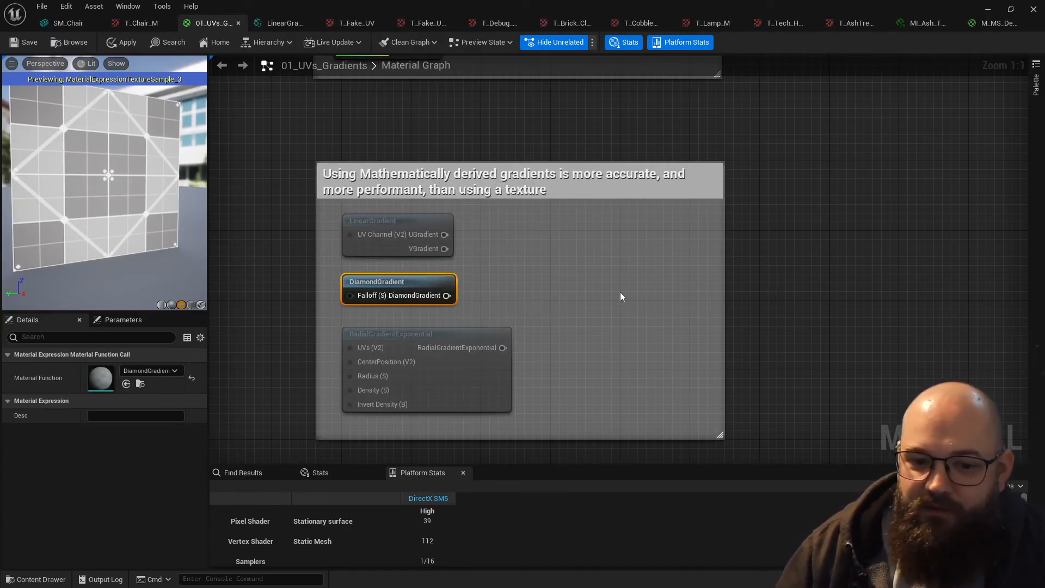
pyautogui.press('space')
pyautogui.moveTo(143, 191); pyautogui.dragTo(6, 181)
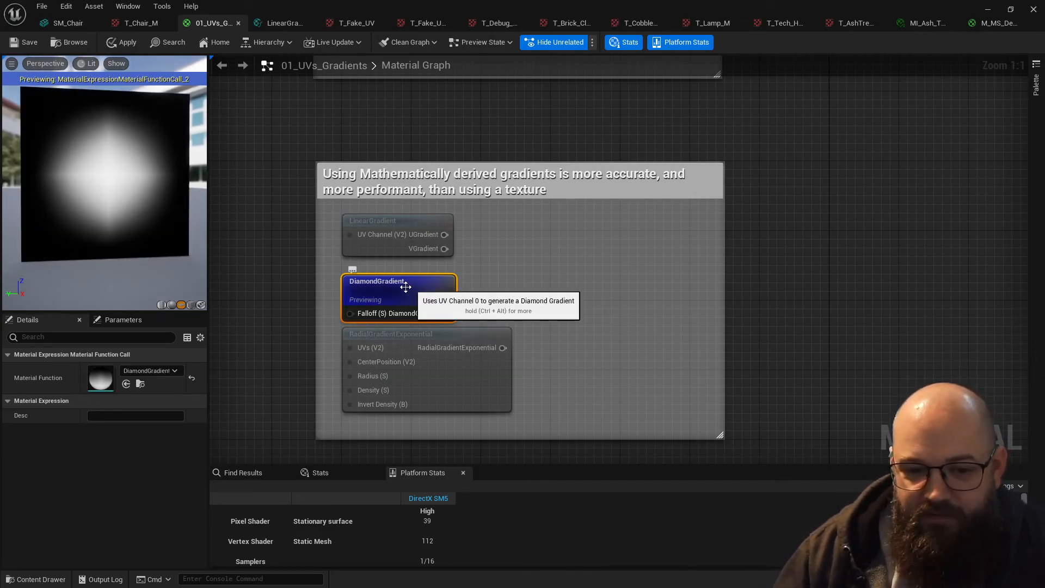
# - Preview the RadialGradientExponential node's output on the plane, and stop previewing it when done
pyautogui.click(482, 369)
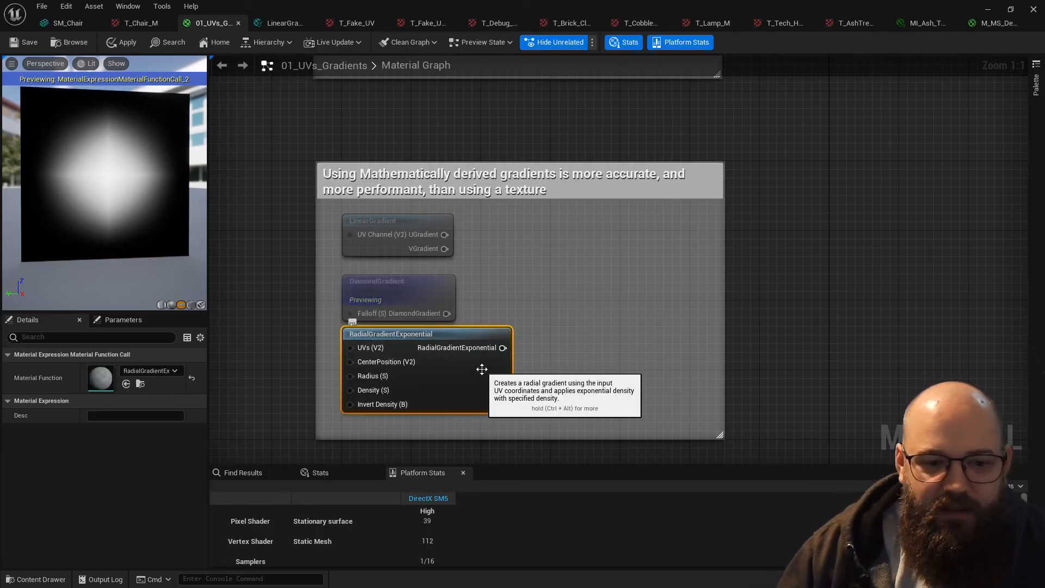
pyautogui.press('space')
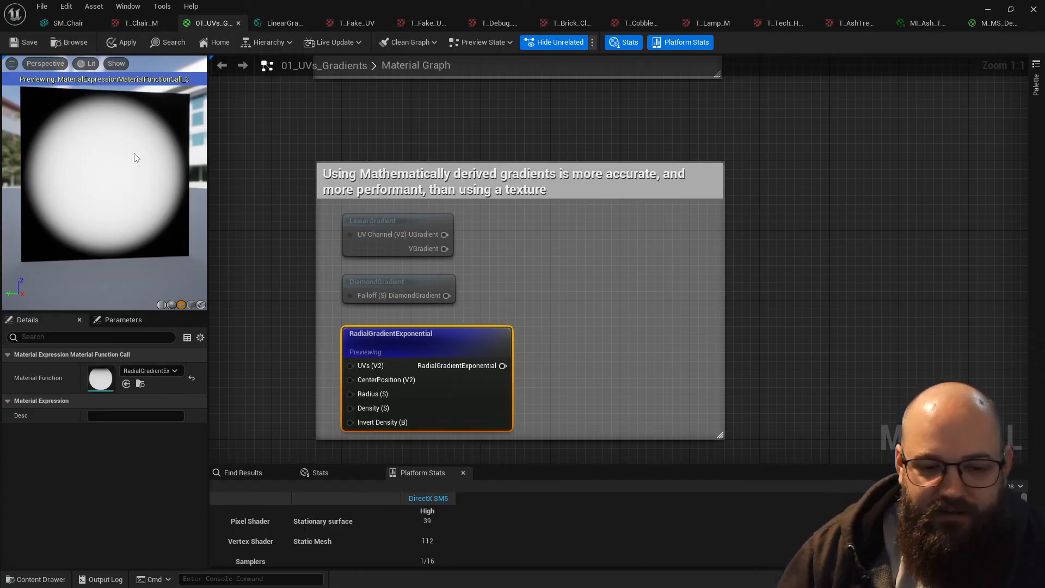
pyautogui.press('space')
pyautogui.click(534, 304)
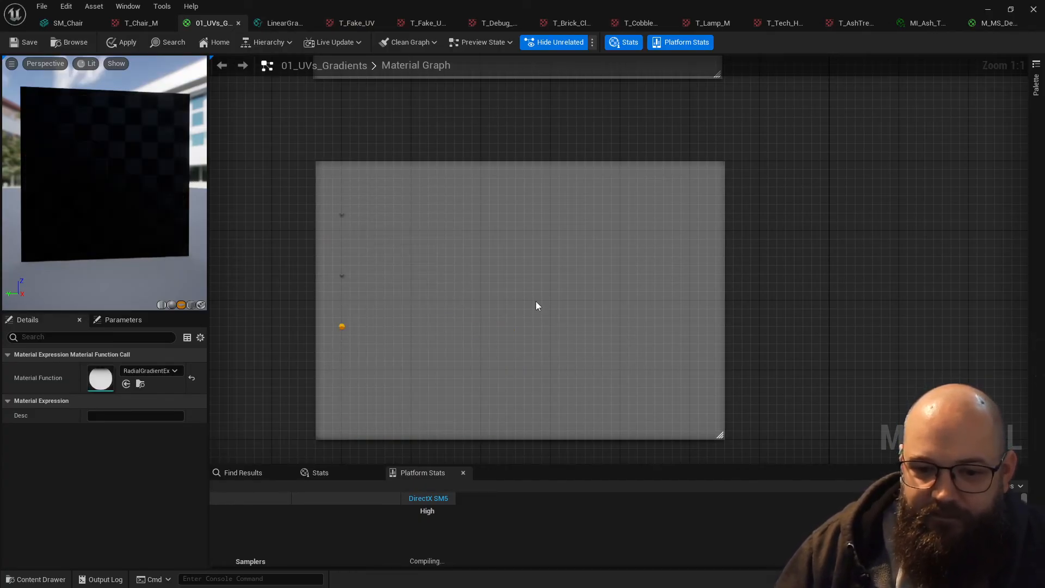
pyautogui.moveTo(566, 388); pyautogui.dragTo(417, 235)
pyautogui.click(560, 294)
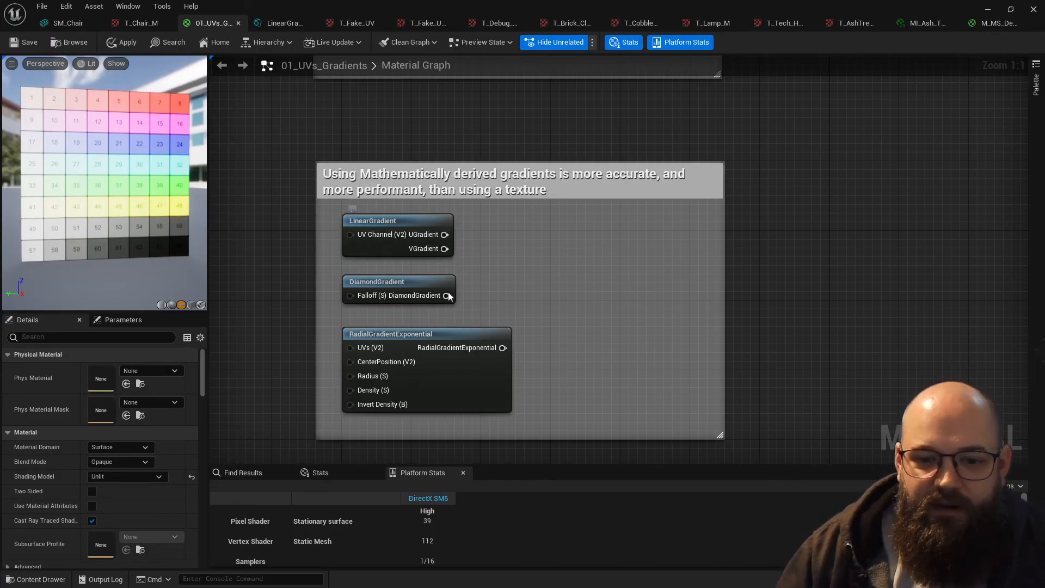
pyautogui.moveTo(581, 367); pyautogui.dragTo(404, 235)
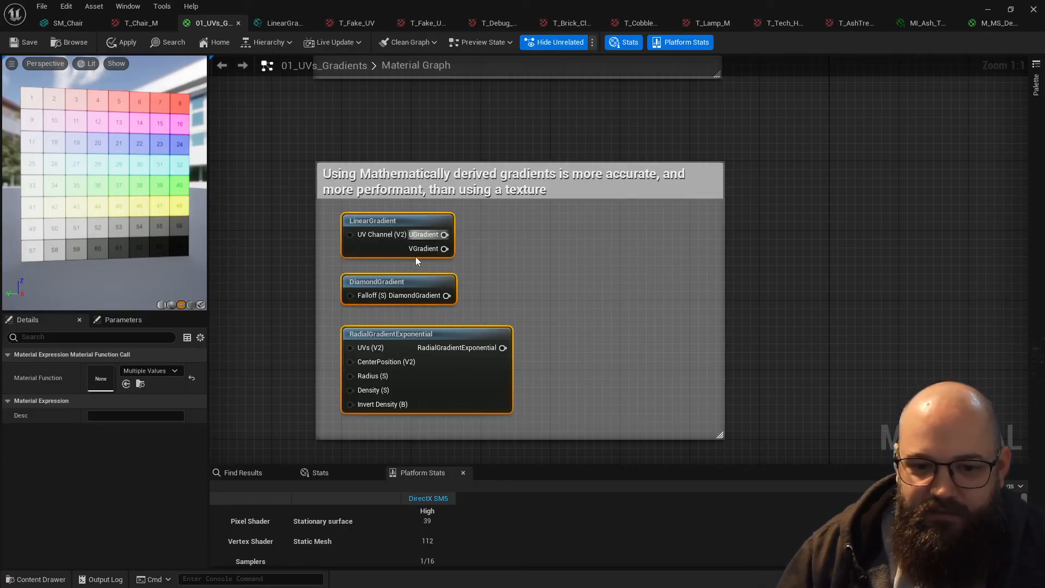
pyautogui.click(282, 242)
pyautogui.moveTo(536, 293); pyautogui.dragTo(537, 242, button='right')
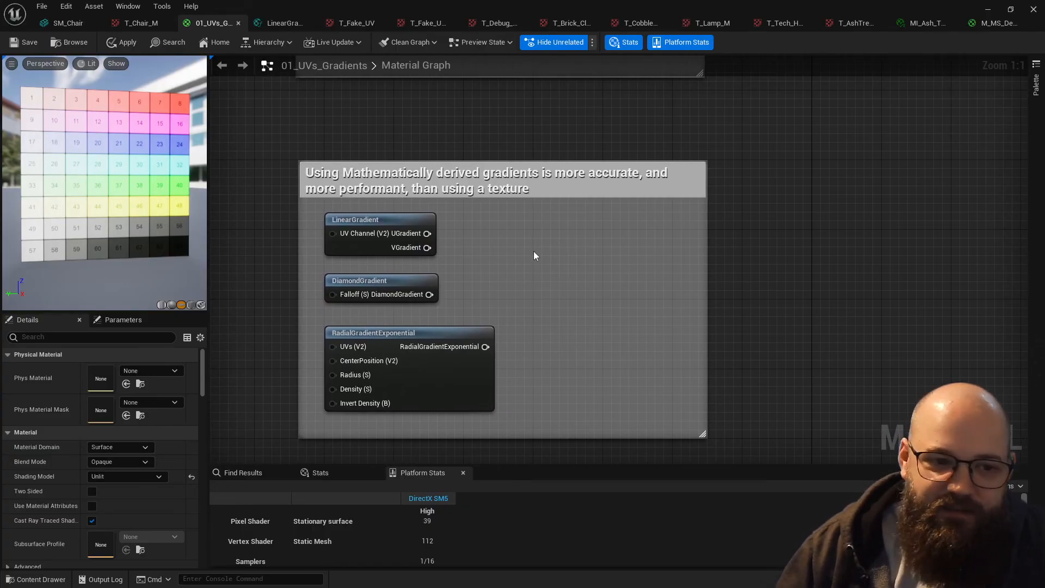
# - Preview the RadialGradientExponential node again to examine its mathematically generated circular falloff, and end the preview
pyautogui.click(450, 378)
pyautogui.press('space')
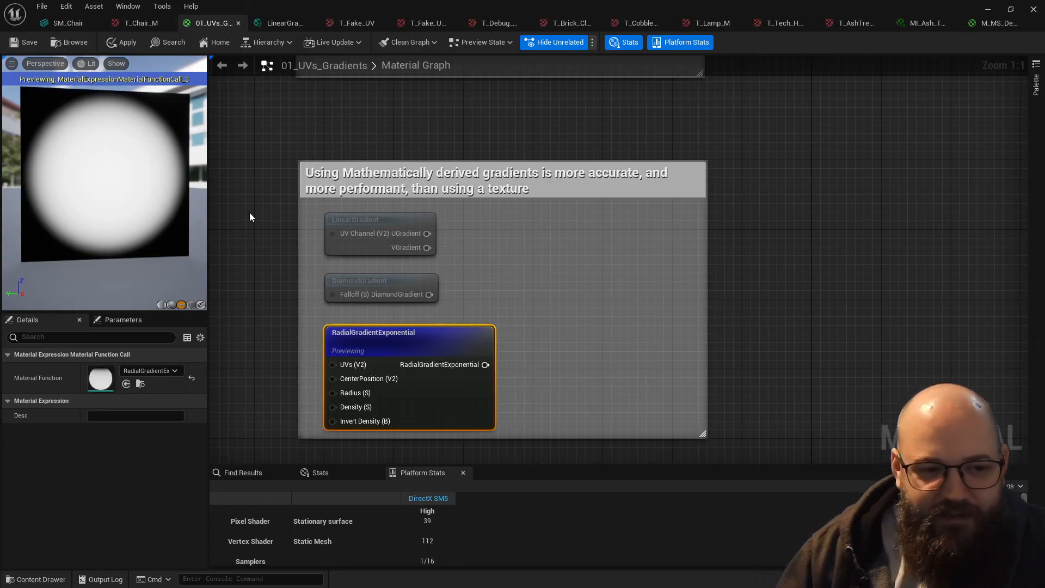
pyautogui.click(544, 277)
pyautogui.click(402, 341)
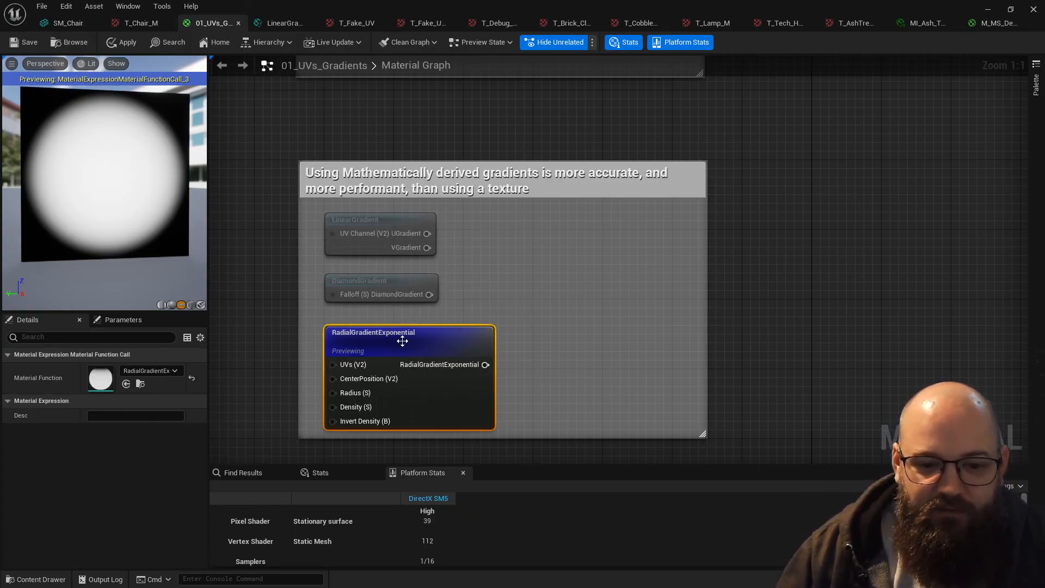
pyautogui.moveTo(574, 316); pyautogui.dragTo(580, 304, button='right')
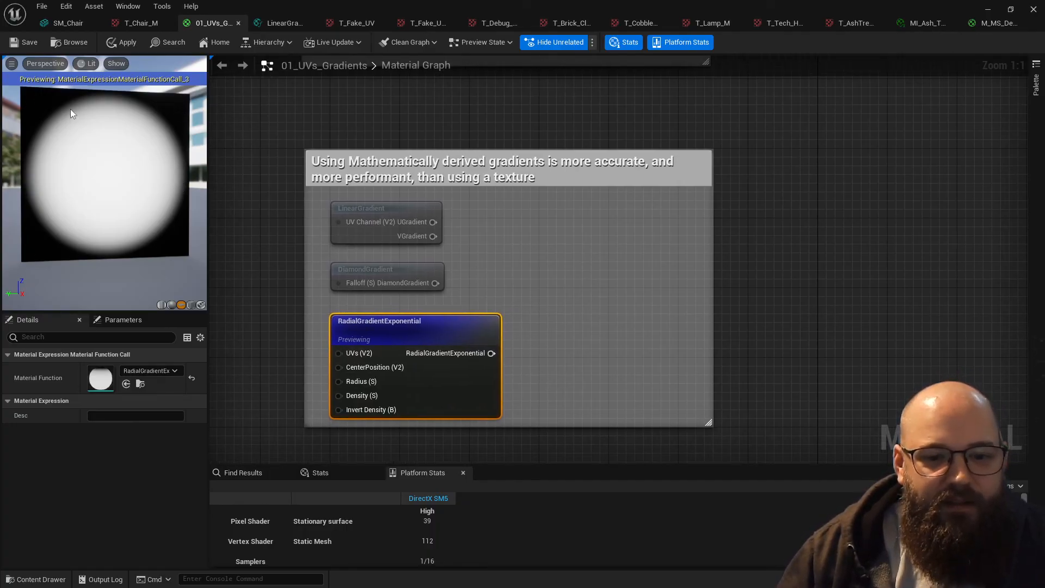
pyautogui.click(533, 342)
pyautogui.click(449, 328)
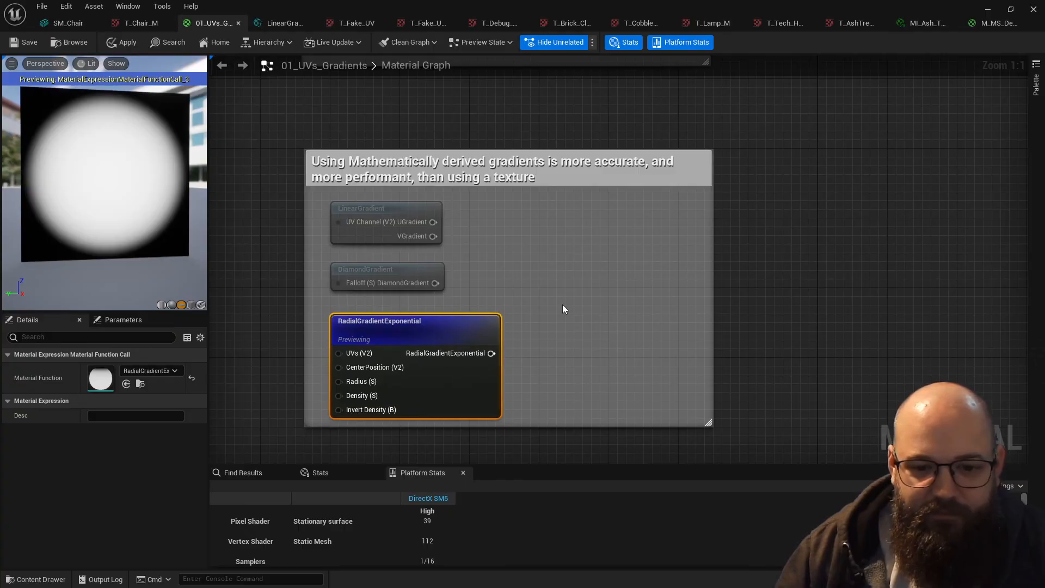
pyautogui.press('space')
pyautogui.click(590, 358)
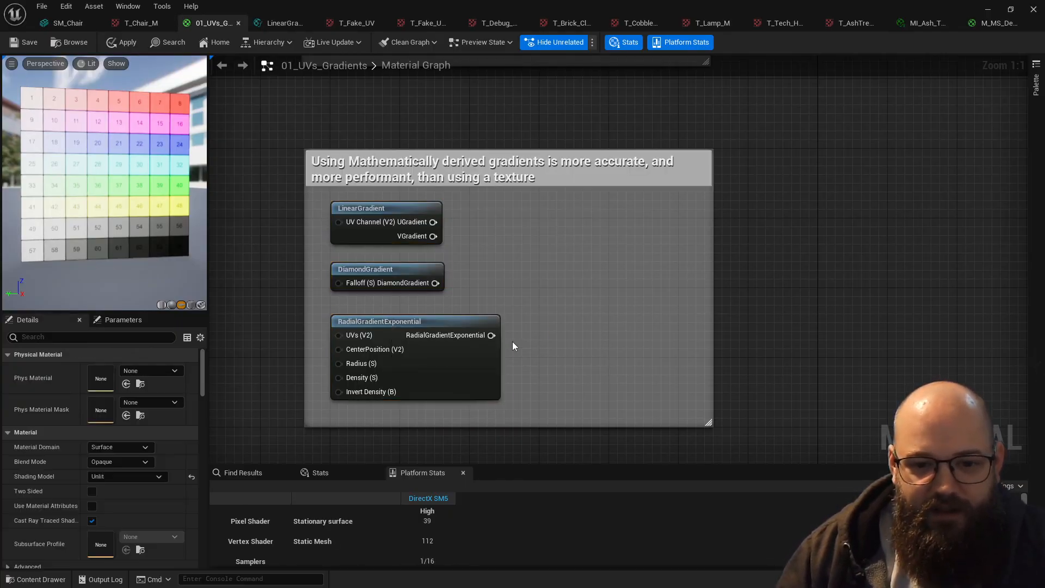
pyautogui.moveTo(557, 219); pyautogui.dragTo(394, 378)
pyautogui.click(572, 301)
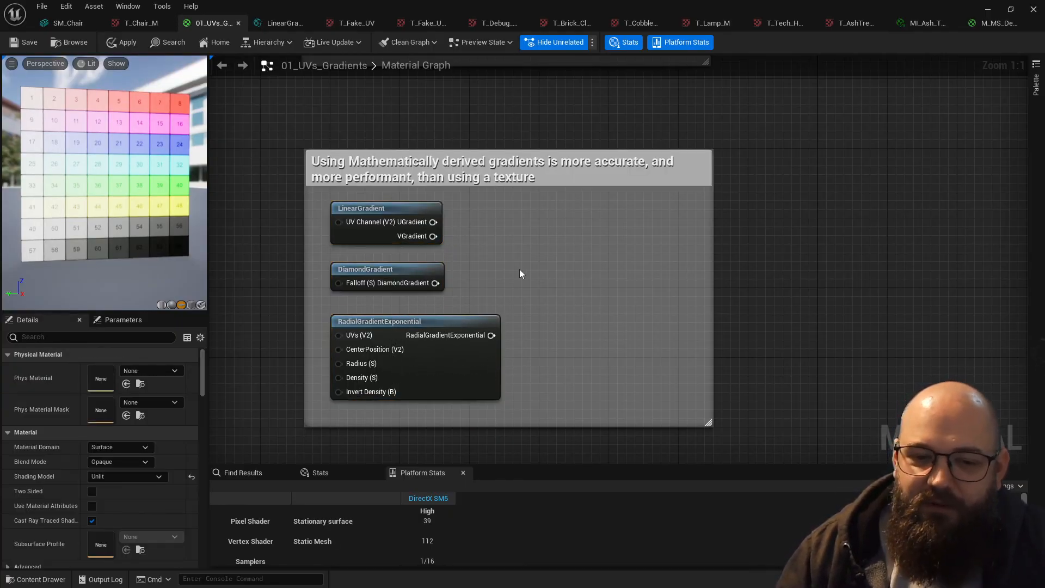
pyautogui.scroll(-1, 550, 262)
pyautogui.scroll(1, 561, 281)
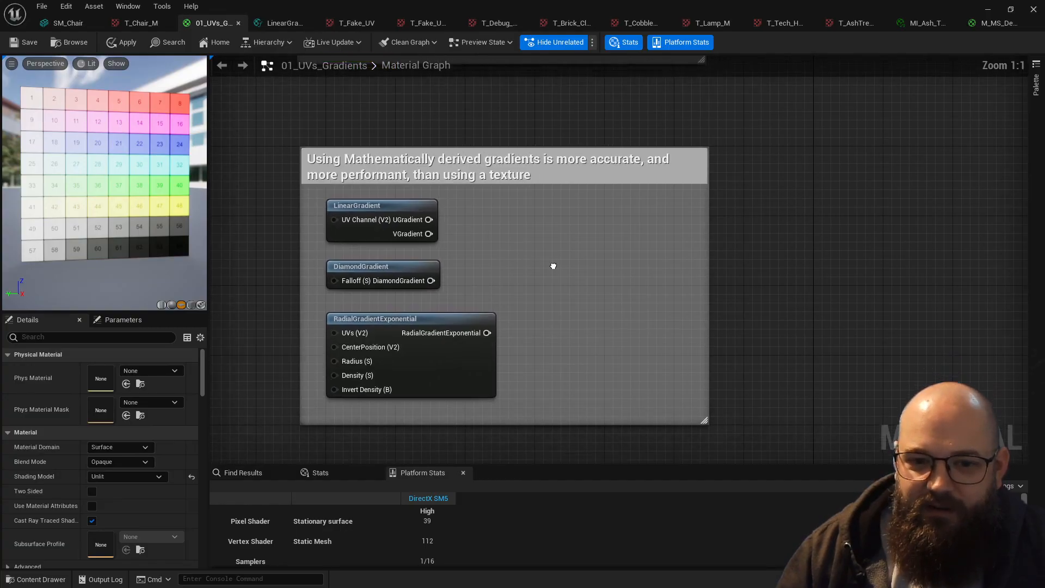
pyautogui.scroll(-3, 556, 250)
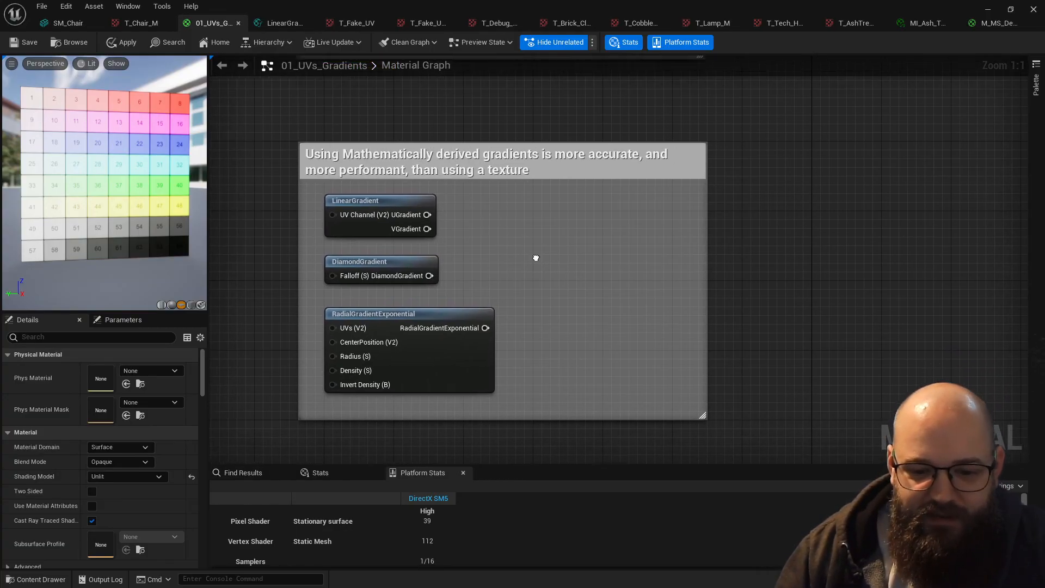
# - Review the graph's groups from the TexCoord and Texture Sample pair through the coordinate lookup to the imported UV gradient comparison
pyautogui.moveTo(530, 187); pyautogui.dragTo(493, 462, button='right')
pyautogui.scroll(3, 403, 235)
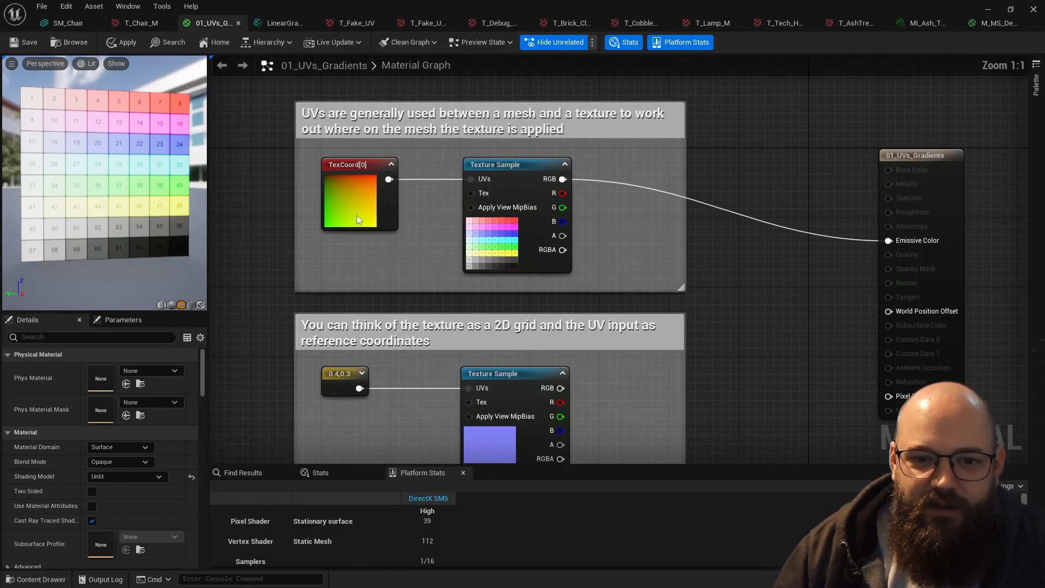
pyautogui.click(343, 183)
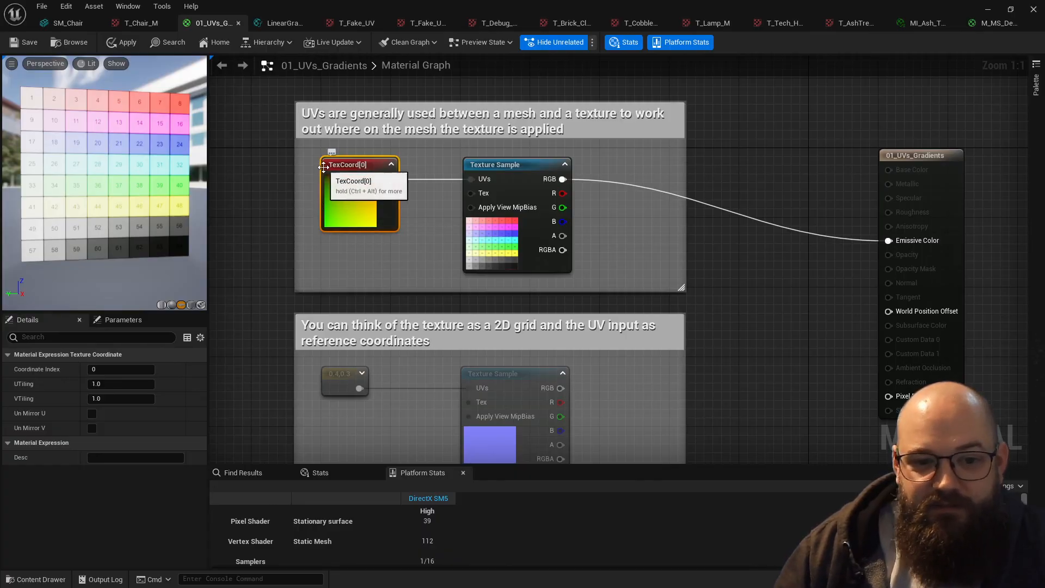
pyautogui.moveTo(432, 274); pyautogui.dragTo(440, 107, button='right')
pyautogui.click(490, 285)
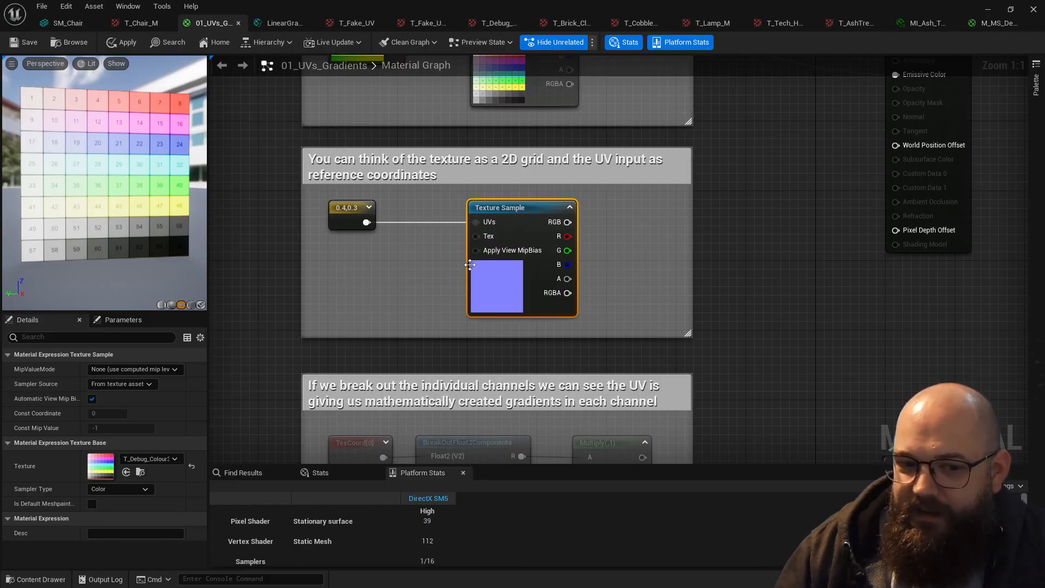
pyautogui.moveTo(412, 328); pyautogui.dragTo(381, 56, button='right')
pyautogui.scroll(-1, 383, 179)
pyautogui.moveTo(437, 278); pyautogui.dragTo(462, 83, button='right')
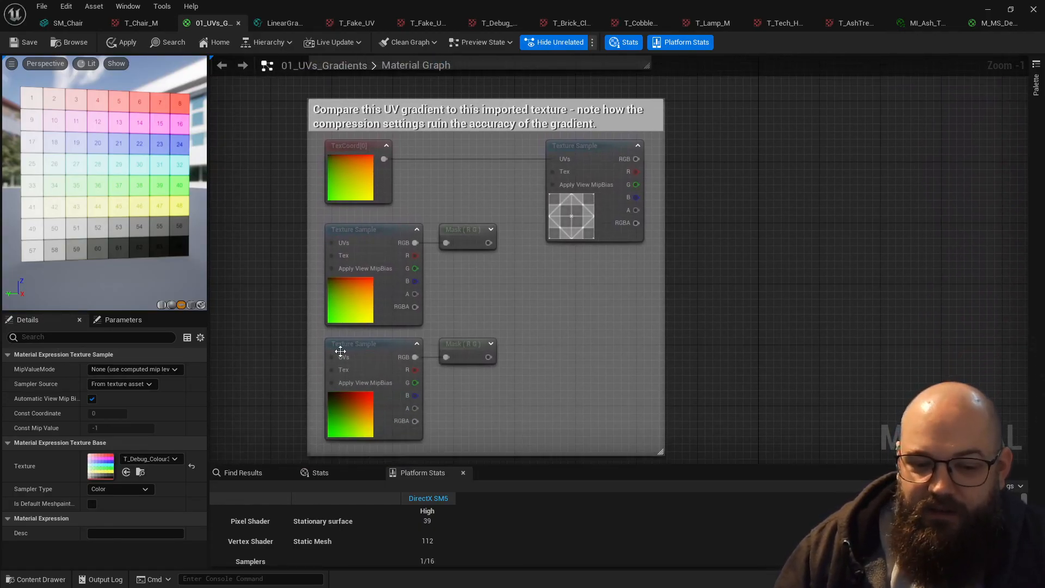
pyautogui.moveTo(365, 287); pyautogui.dragTo(431, 384)
pyautogui.click(511, 298)
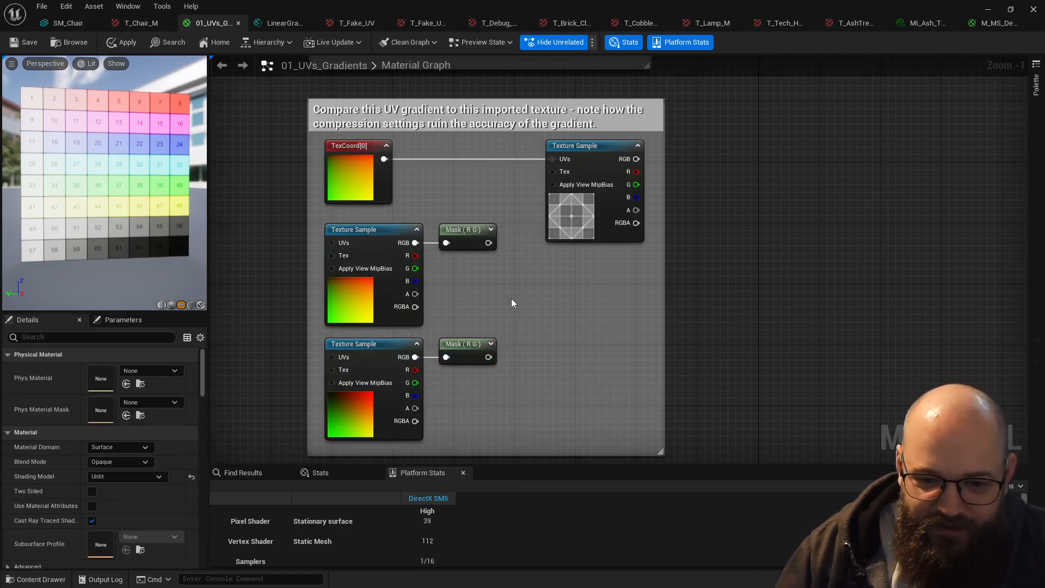
pyautogui.click(355, 300)
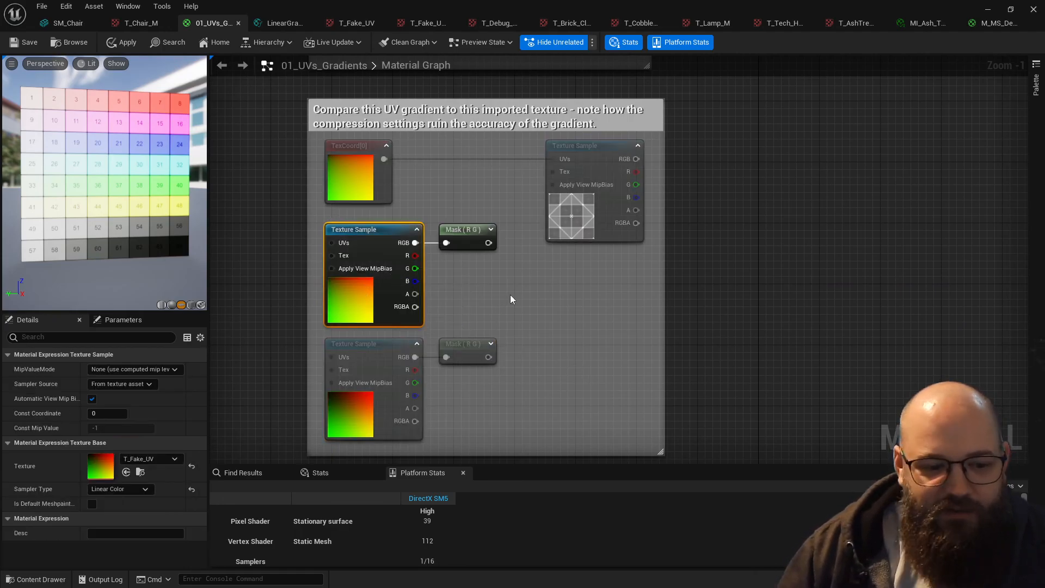
pyautogui.click(573, 312)
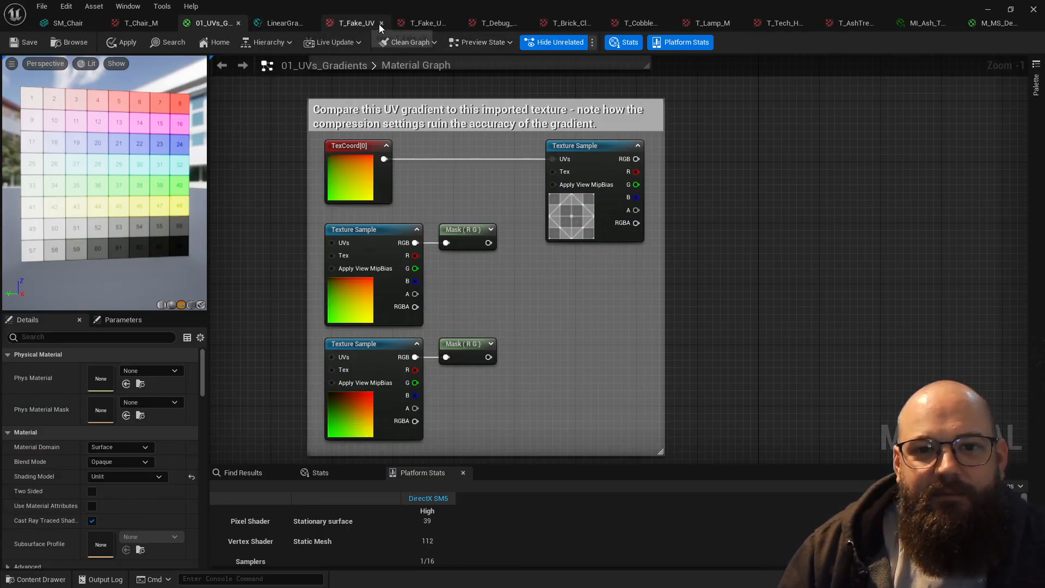
# - Open the T_Brick_Clay_New_M texture and switch its sRGB setting off and back on
pyautogui.click(574, 25)
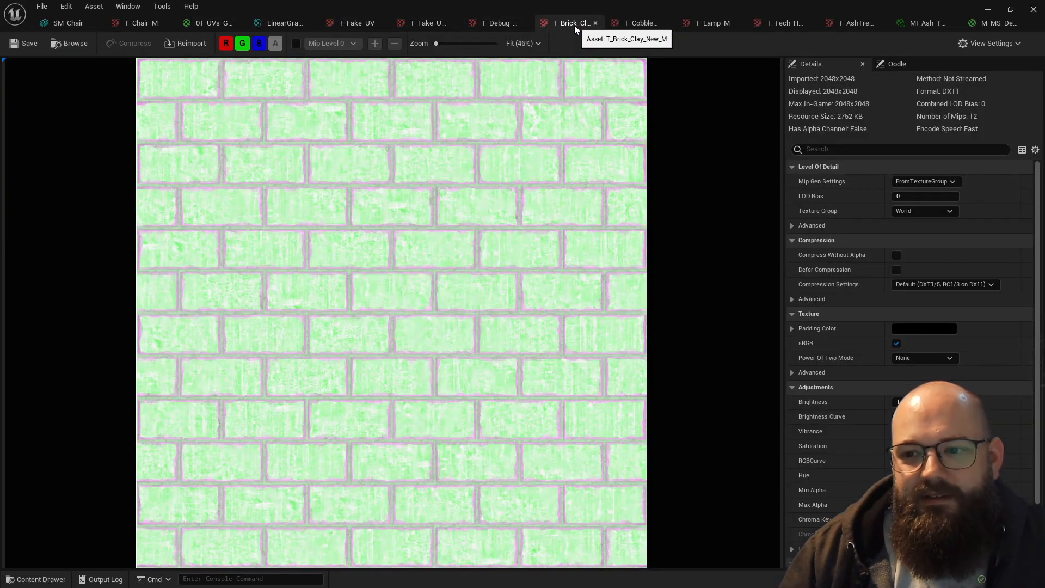
pyautogui.click(897, 343)
pyautogui.click(897, 343)
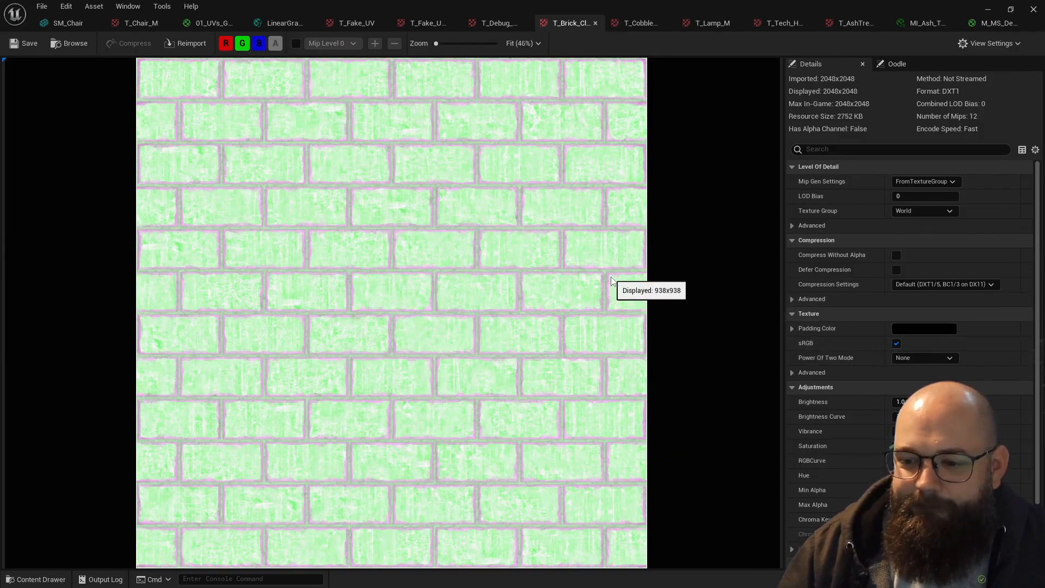
# - Return to the 00_05_UVs level and view the Gradients material sphere display with nothing selected
pyautogui.click(990, 9)
pyautogui.moveTo(427, 310); pyautogui.dragTo(600, 349, button='right')
pyautogui.click(601, 349)
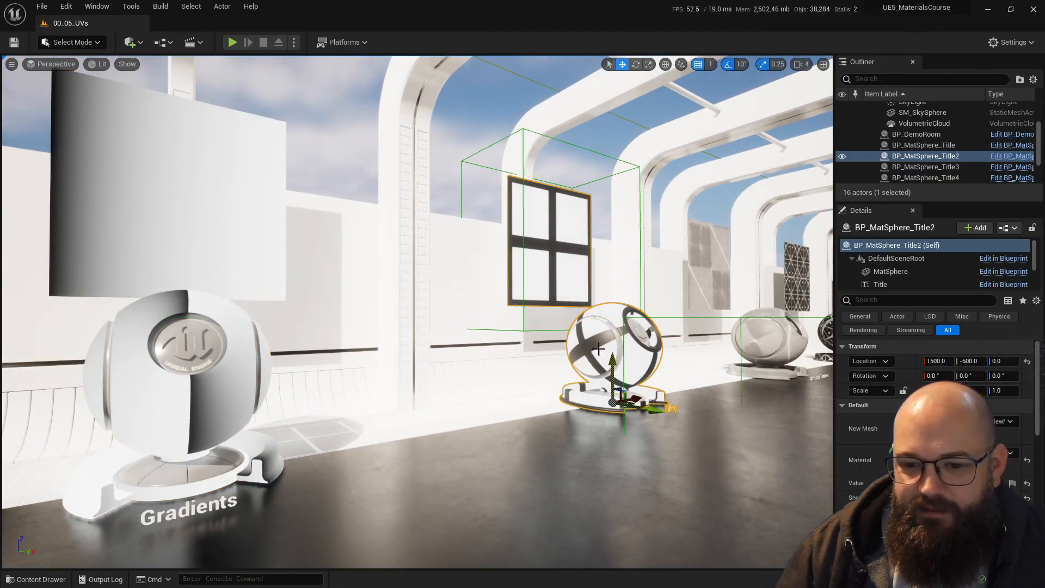
pyautogui.press('Escape')
pyautogui.moveTo(443, 374); pyautogui.dragTo(378, 389, button='right')
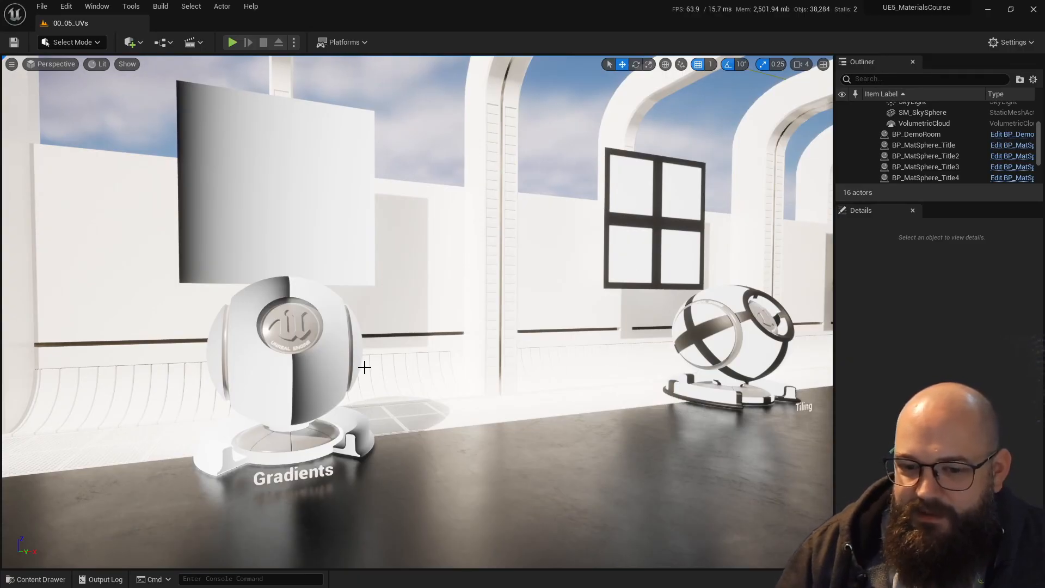